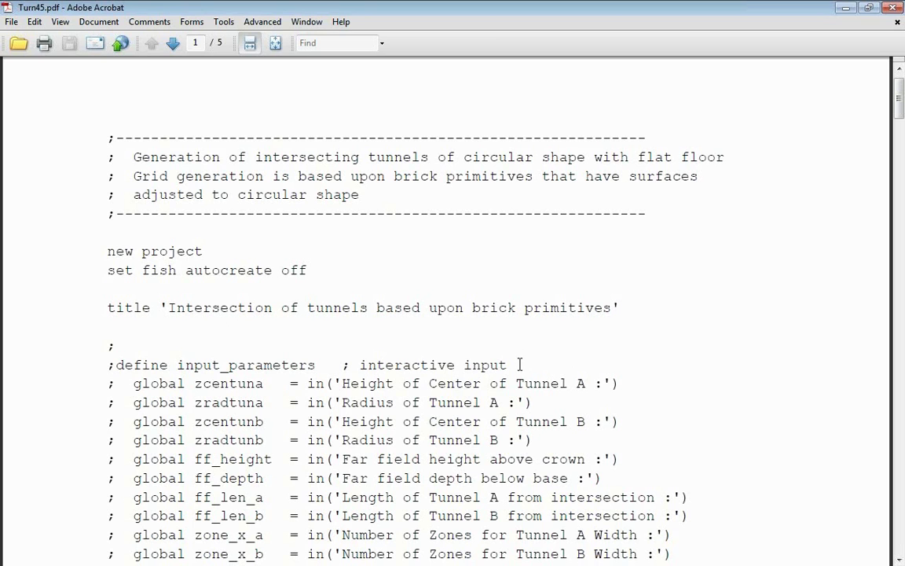
Read down through the Turn45.pdf brick-generation script page by page.
{"action": "scroll", "coordinate": [522, 377], "scroll_direction": "down", "scroll_amount": 6}
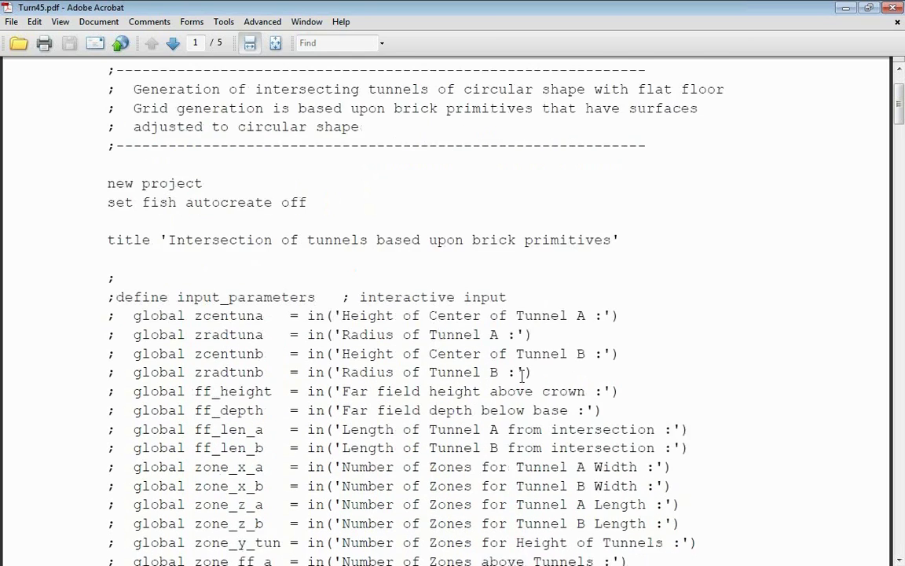
{"action": "scroll", "coordinate": [233, 433], "scroll_direction": "down", "scroll_amount": 9}
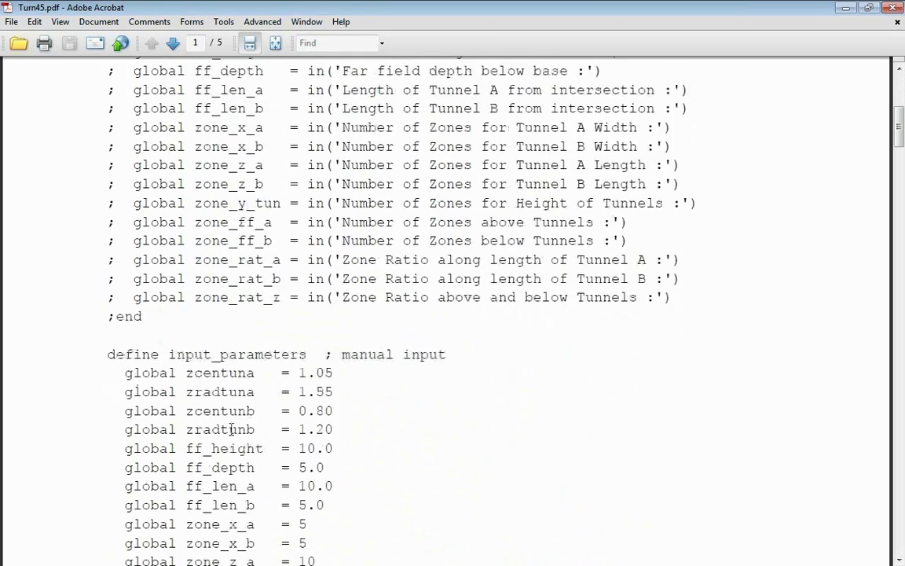
{"action": "scroll", "coordinate": [188, 441], "scroll_direction": "down", "scroll_amount": 3}
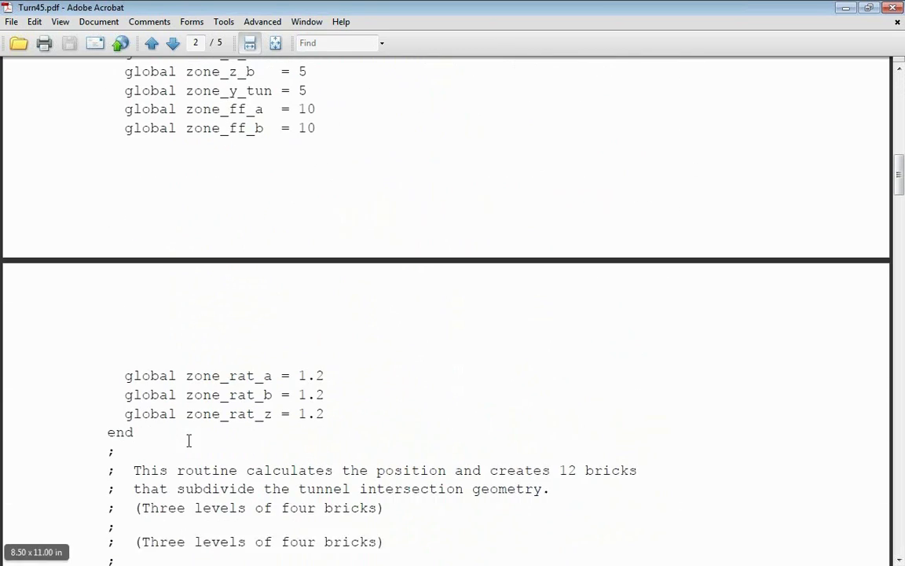
{"action": "scroll", "coordinate": [198, 470], "scroll_direction": "down", "scroll_amount": 1}
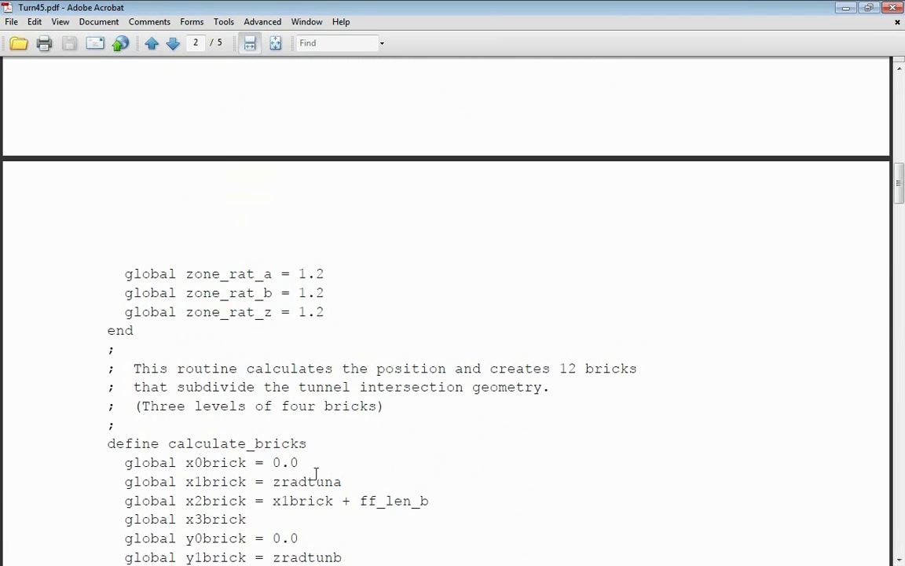
{"action": "scroll", "coordinate": [330, 457], "scroll_direction": "down", "scroll_amount": 1}
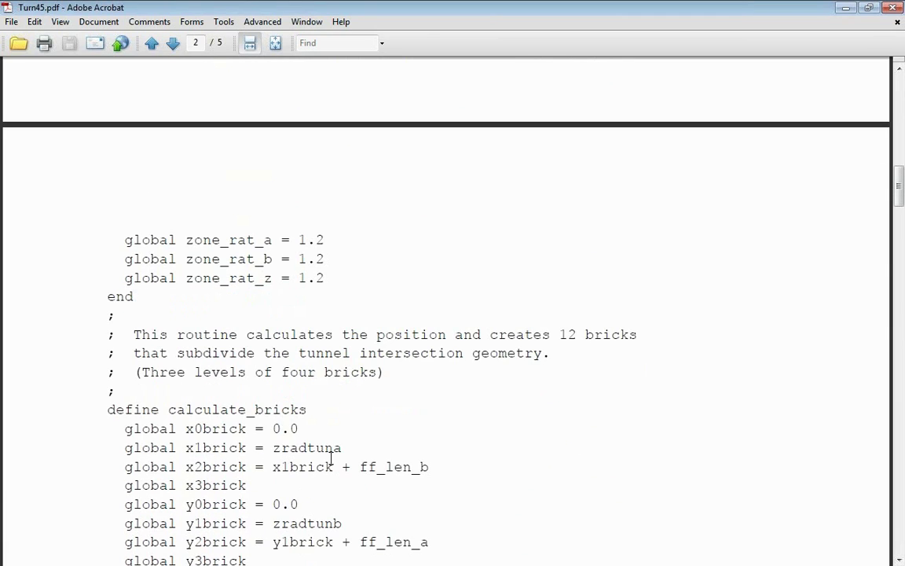
{"action": "scroll", "coordinate": [324, 425], "scroll_direction": "down", "scroll_amount": 3}
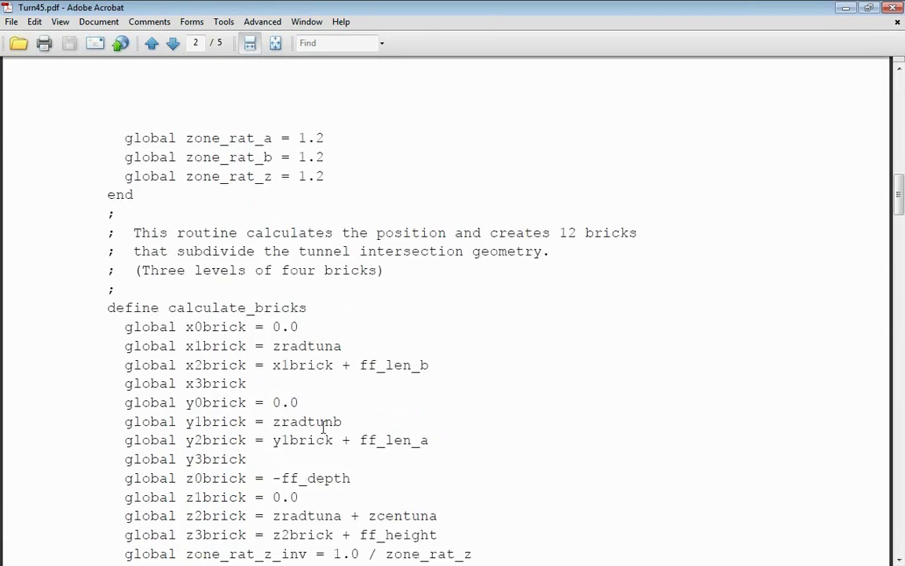
{"action": "scroll", "coordinate": [315, 408], "scroll_direction": "down", "scroll_amount": 1}
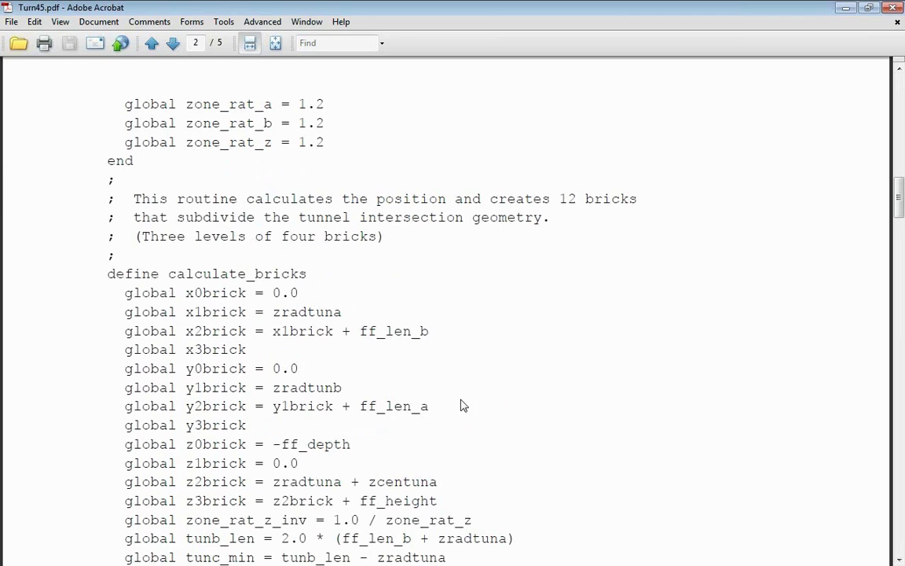
{"action": "scroll", "coordinate": [417, 401], "scroll_direction": "down", "scroll_amount": 1}
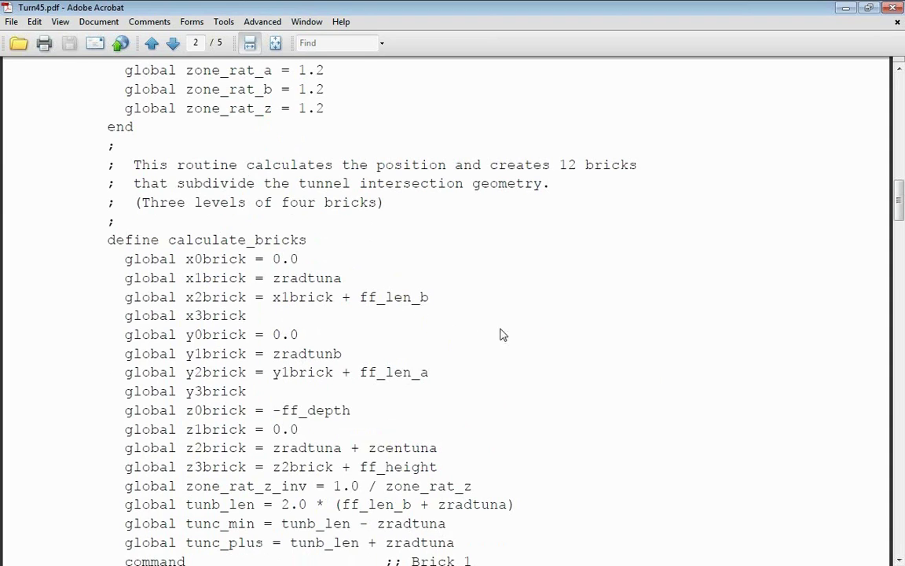
{"action": "scroll", "coordinate": [493, 333], "scroll_direction": "down", "scroll_amount": 3}
{"action": "scroll", "coordinate": [493, 333], "scroll_direction": "down", "scroll_amount": 3}
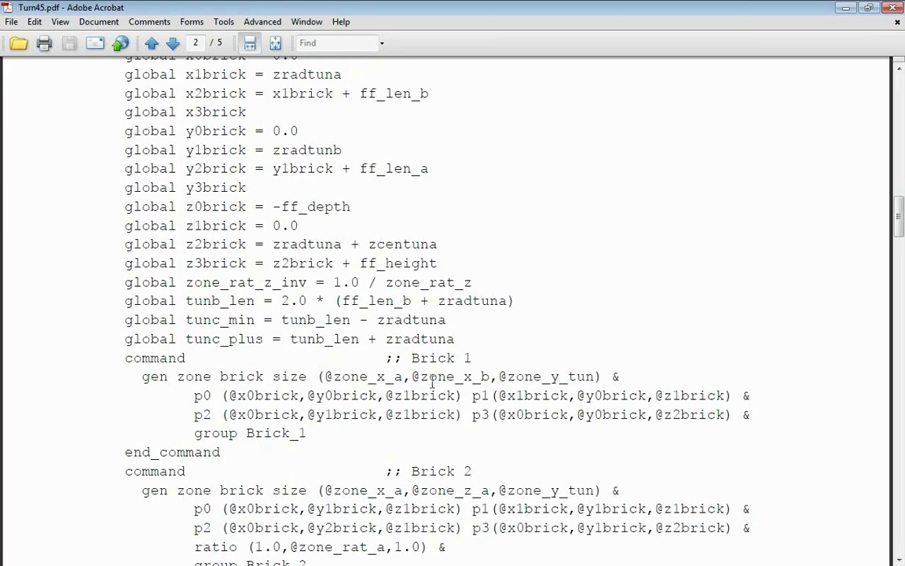
{"action": "scroll", "coordinate": [452, 377], "scroll_direction": "down", "scroll_amount": 3}
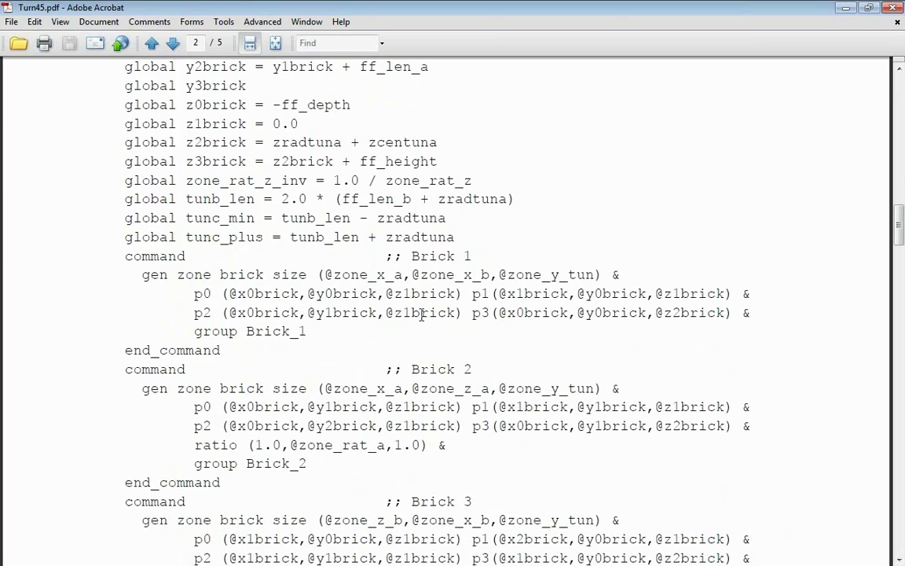
{"action": "scroll", "coordinate": [423, 309], "scroll_direction": "down", "scroll_amount": 7}
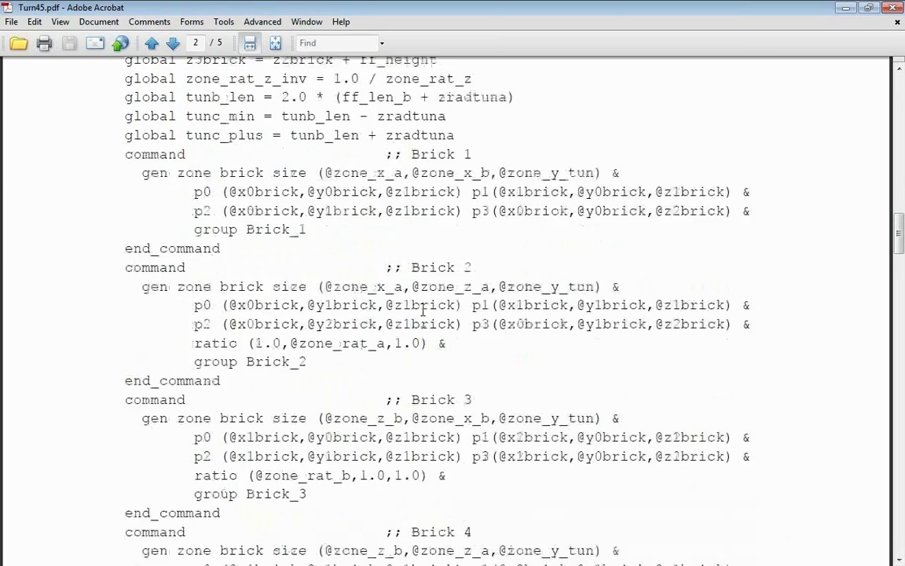
{"action": "scroll", "coordinate": [387, 354], "scroll_direction": "down", "scroll_amount": 18}
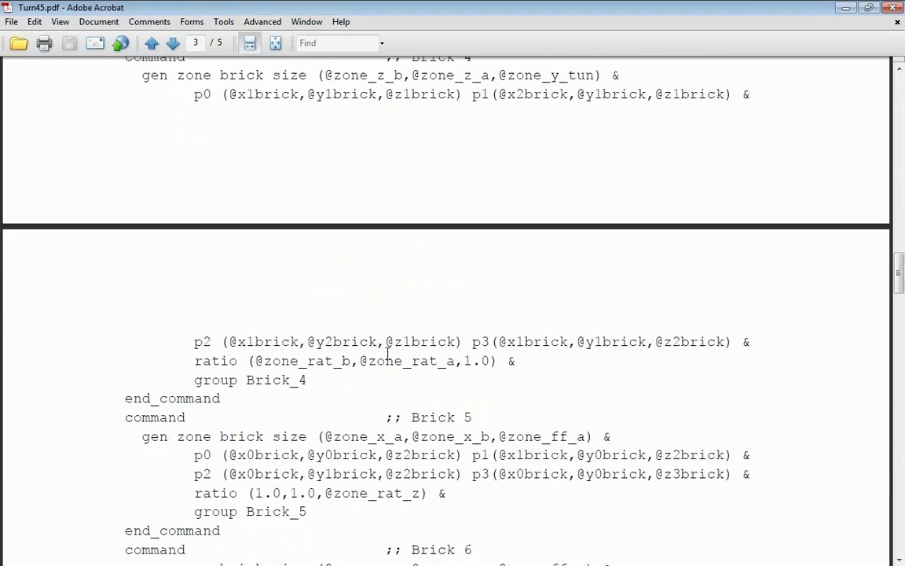
{"action": "scroll", "coordinate": [486, 344], "scroll_direction": "down", "scroll_amount": 20}
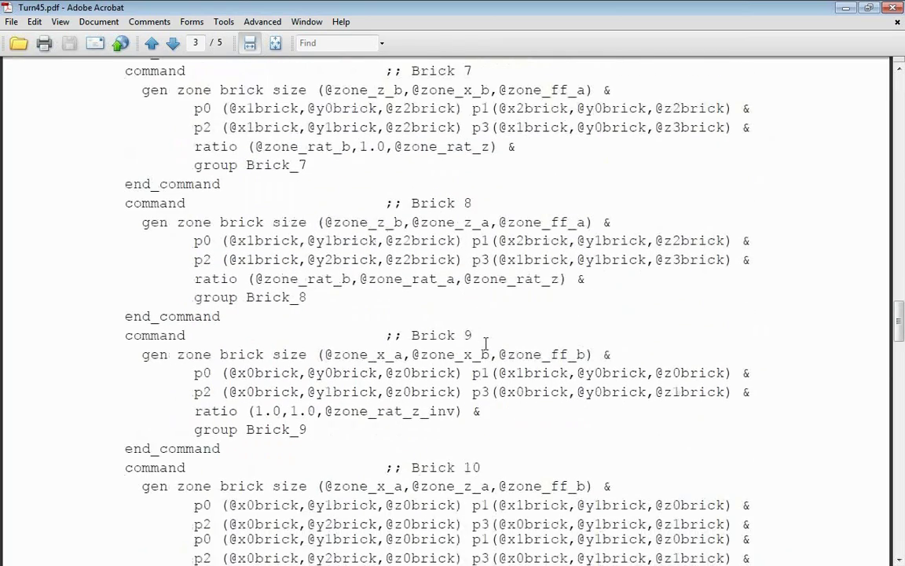
Switch the PDF to Fit Page, move to page 5, and close Acrobat.
{"action": "left_click", "coordinate": [249, 42]}
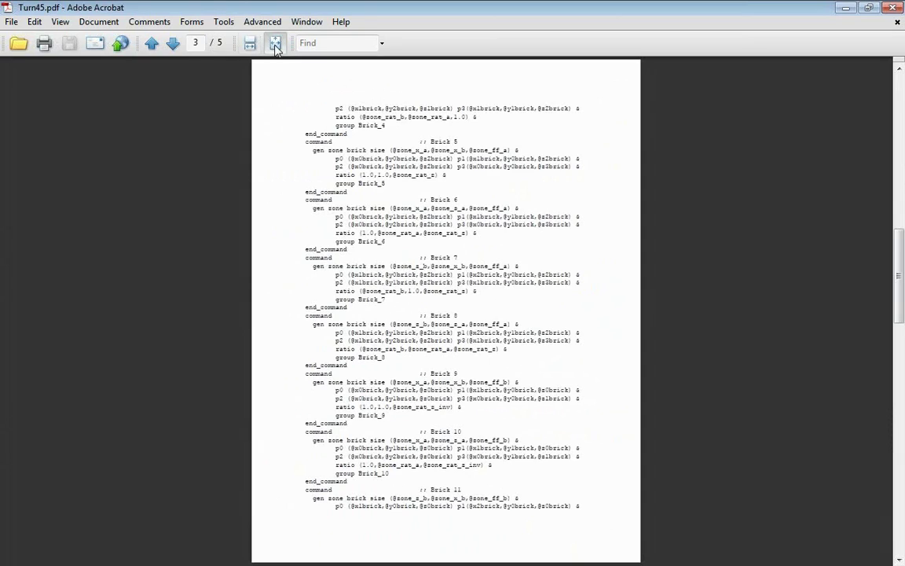
{"action": "scroll", "coordinate": [346, 150], "scroll_direction": "up", "scroll_amount": 3}
{"action": "scroll", "coordinate": [346, 150], "scroll_direction": "up", "scroll_amount": 3}
{"action": "scroll", "coordinate": [346, 150], "scroll_direction": "down", "scroll_amount": 9}
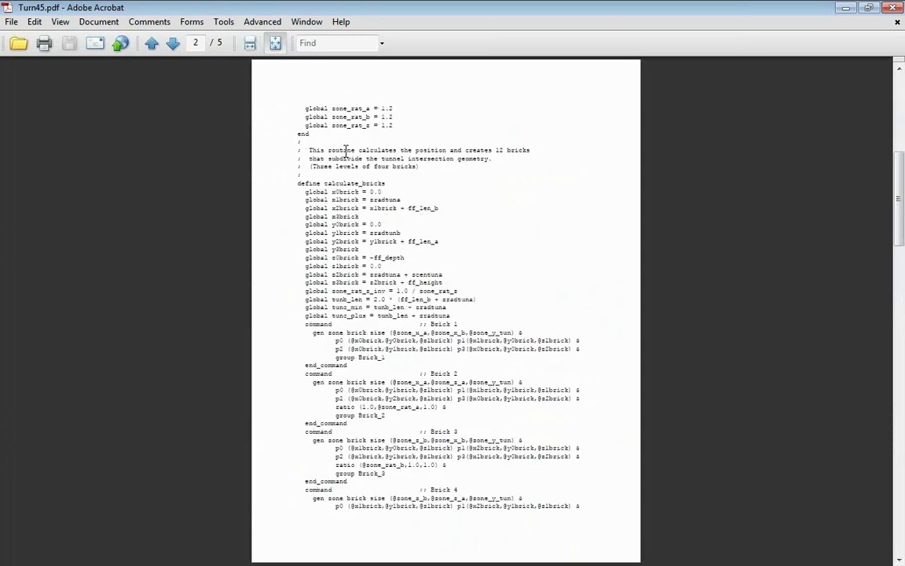
{"action": "scroll", "coordinate": [345, 149], "scroll_direction": "down", "scroll_amount": 3}
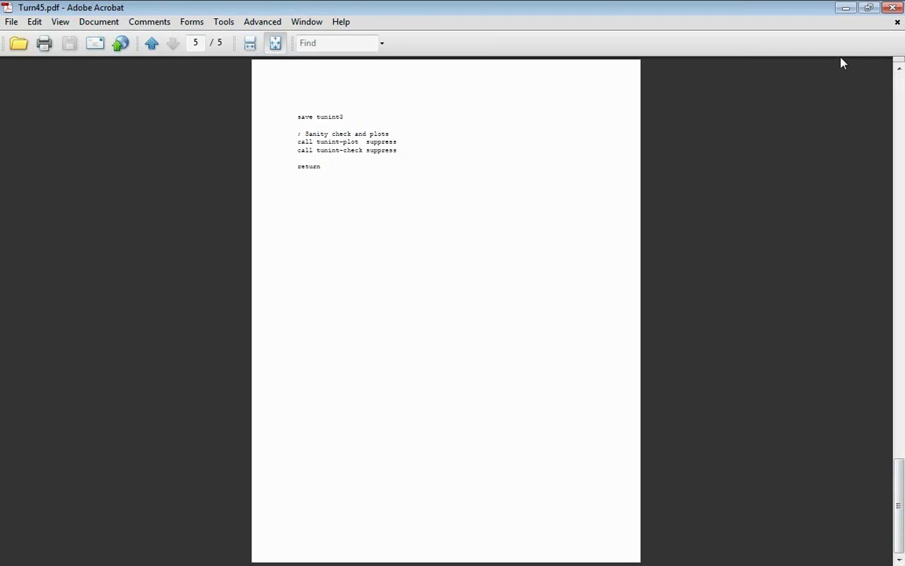
{"action": "left_click", "coordinate": [847, 12]}
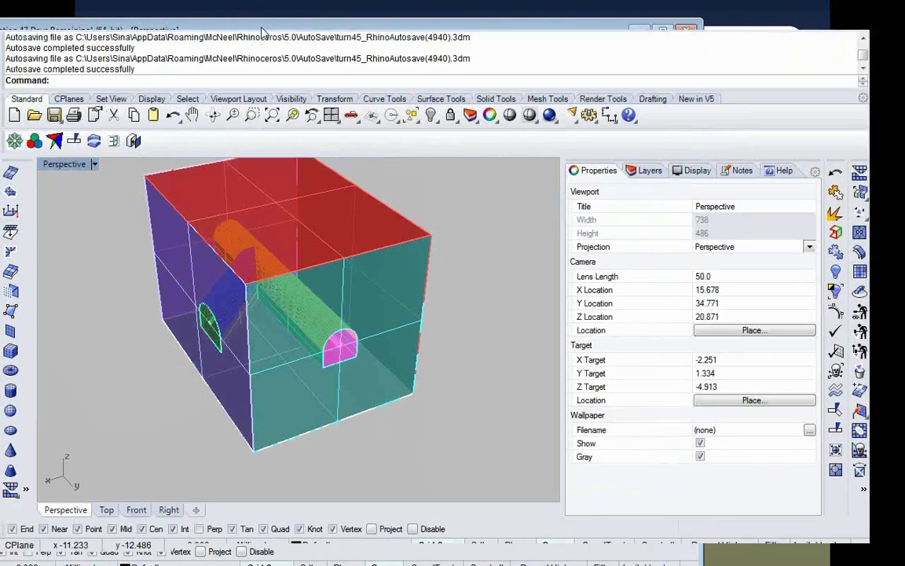
Orbit the turn45 box to show the tunnel intersection, launch Kubrix, and switch to FLAC3D.
{"action": "right_click_drag", "start_coordinate": [320, 269], "coordinate": [288, 214]}
{"action": "scroll", "coordinate": [295, 219], "scroll_direction": "down", "scroll_amount": 3}
{"action": "scroll", "coordinate": [315, 181], "scroll_direction": "down", "scroll_amount": 3}
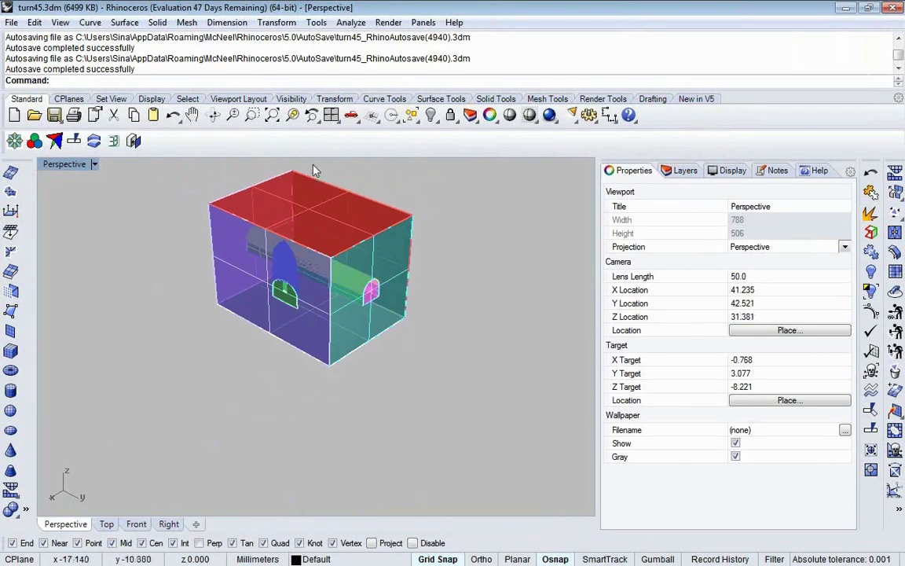
{"action": "scroll", "coordinate": [309, 170], "scroll_direction": "up", "scroll_amount": 4}
{"action": "right_click_drag", "start_coordinate": [313, 190], "coordinate": [483, 503]}
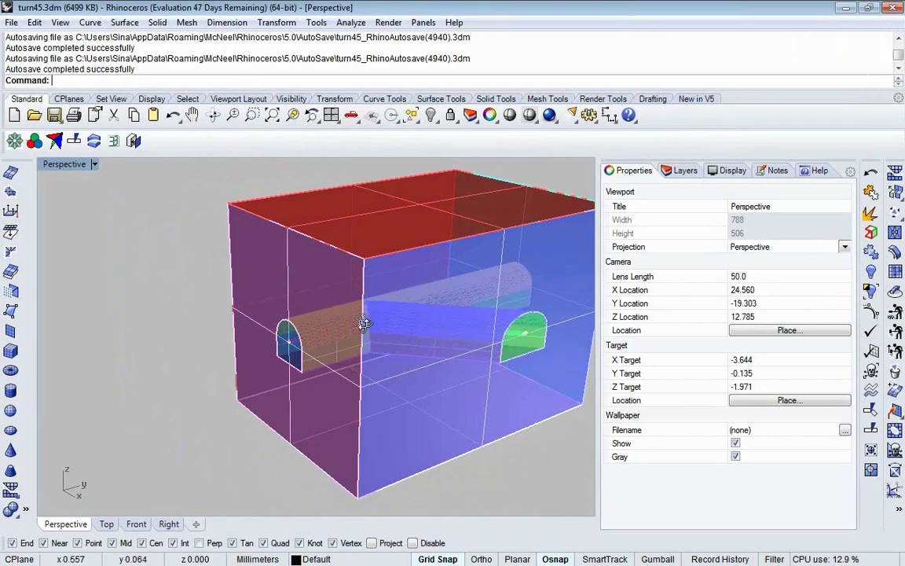
{"action": "right_click_drag", "start_coordinate": [364, 324], "coordinate": [224, 278]}
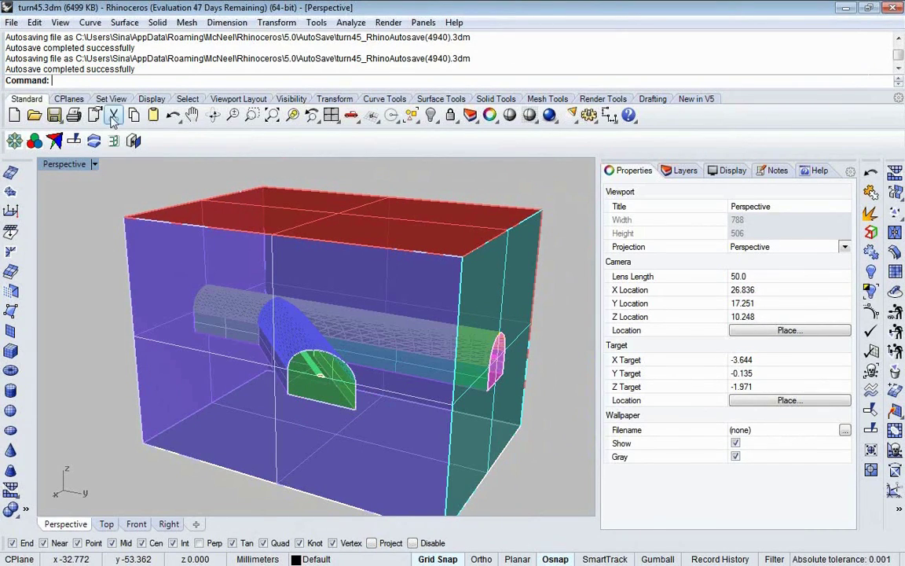
{"action": "left_click", "coordinate": [16, 145]}
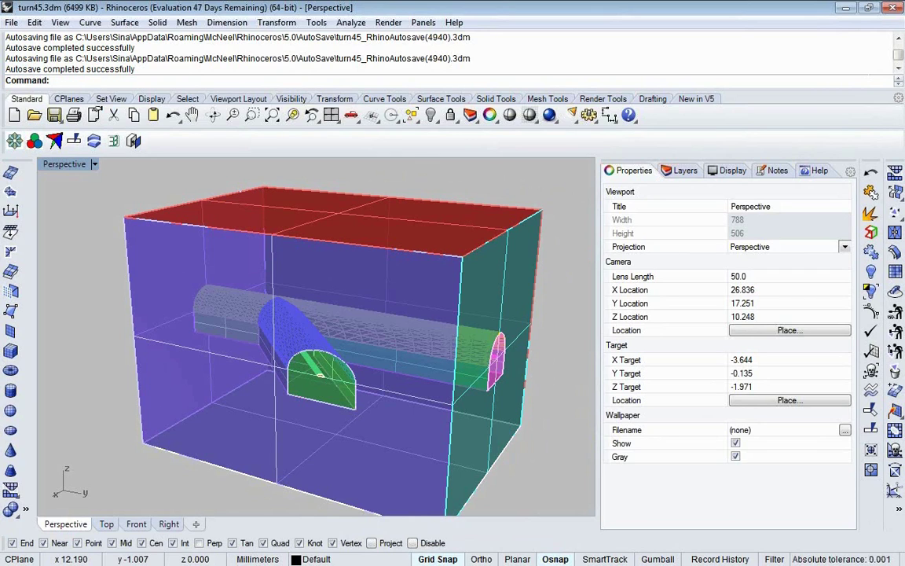
{"action": "key", "text": "alt+Tab"}
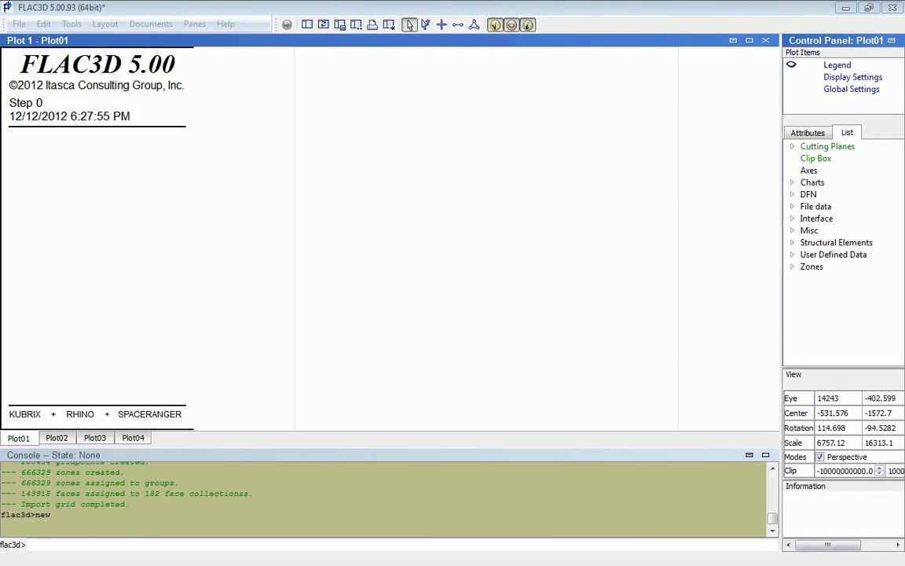
Leave the empty FLAC3D Plot01 and return to the turn45 model in Rhinoceros.
{"action": "key", "text": "alt+Tab"}
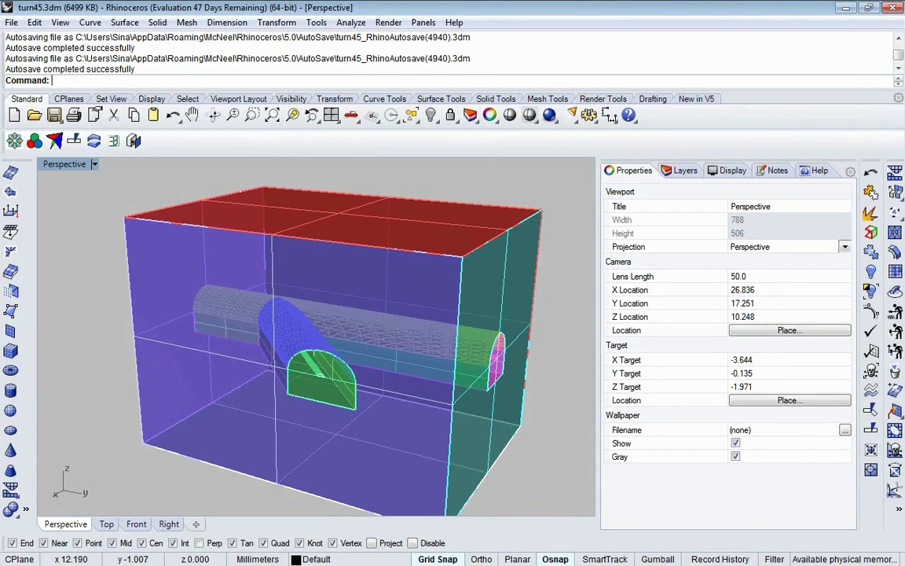
Mesh t45.stl in Kubrix with 3dec output, gradation 1.3 and relative offset 100.
{"action": "left_click", "coordinate": [15, 143]}
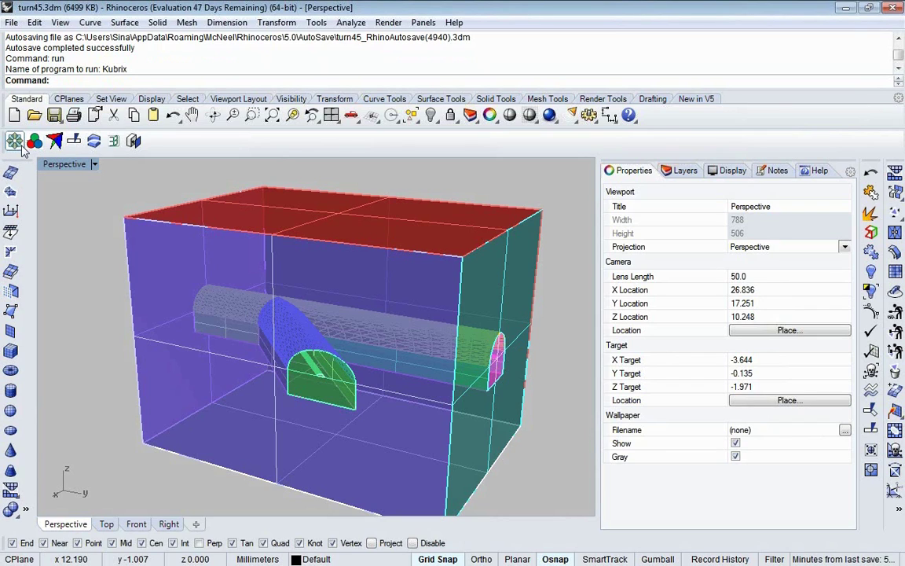
{"action": "left_click", "coordinate": [21, 147]}
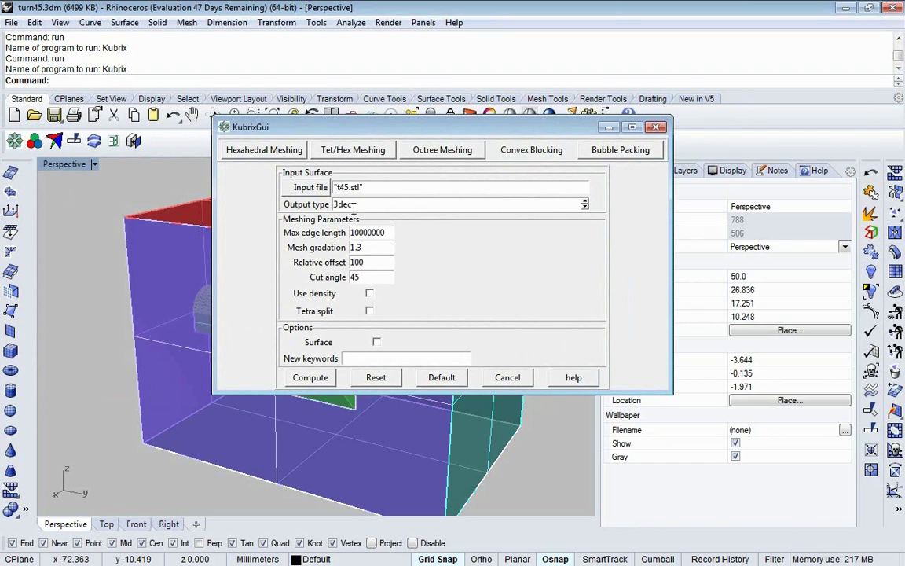
{"action": "left_click", "coordinate": [313, 378]}
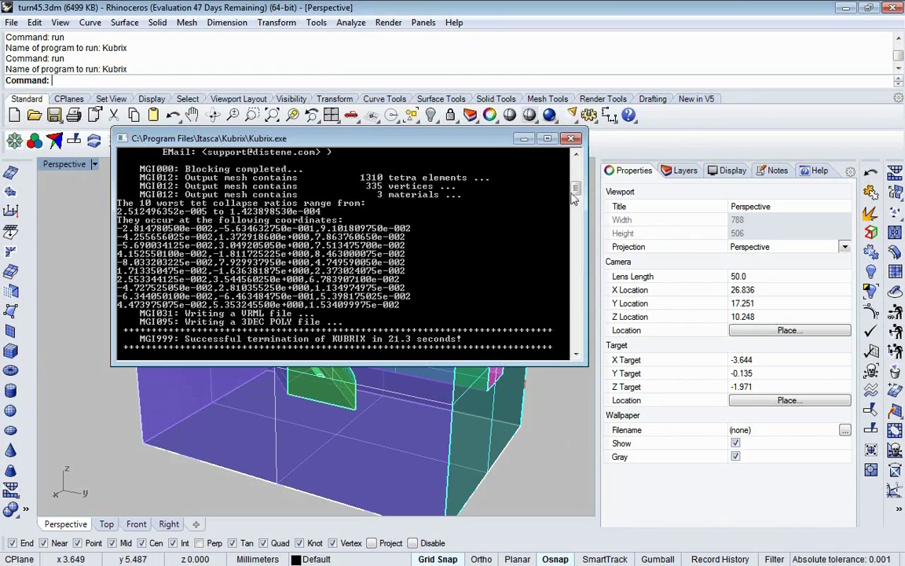
Copy the ten worst tet collapse-ratio coordinates from the Kubrix console, then return to Rhino.
{"action": "left_click_drag", "start_coordinate": [575, 198], "coordinate": [576, 174]}
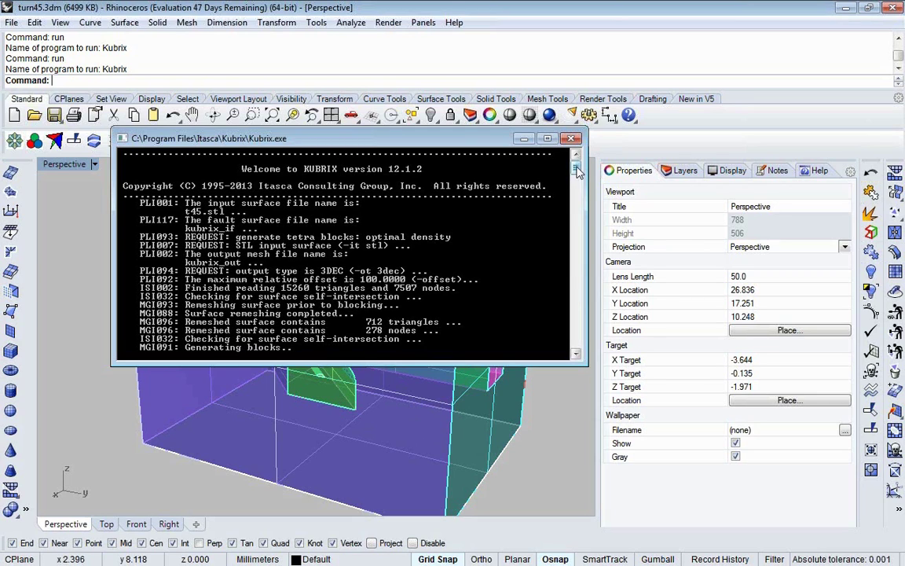
{"action": "left_click_drag", "start_coordinate": [577, 172], "coordinate": [578, 191]}
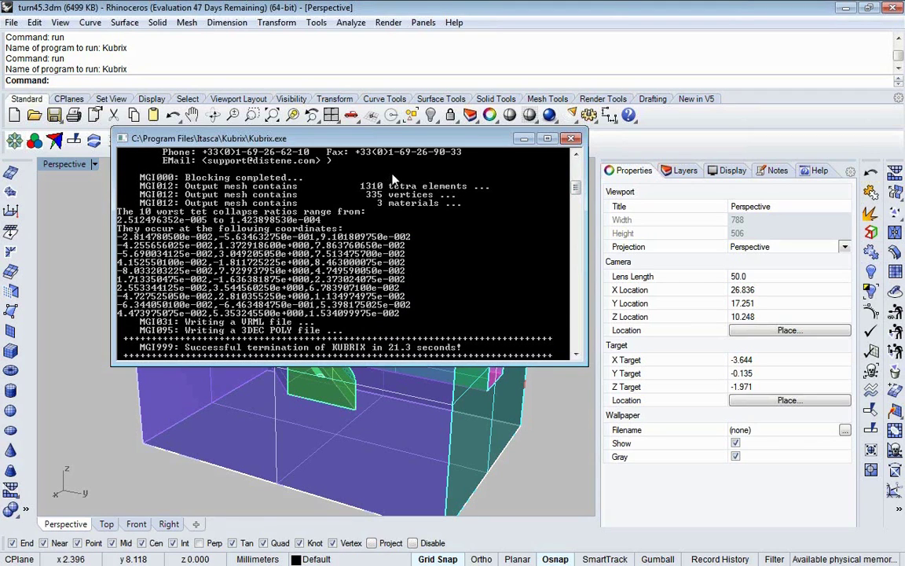
{"action": "left_click", "coordinate": [576, 354]}
{"action": "left_click", "coordinate": [576, 355]}
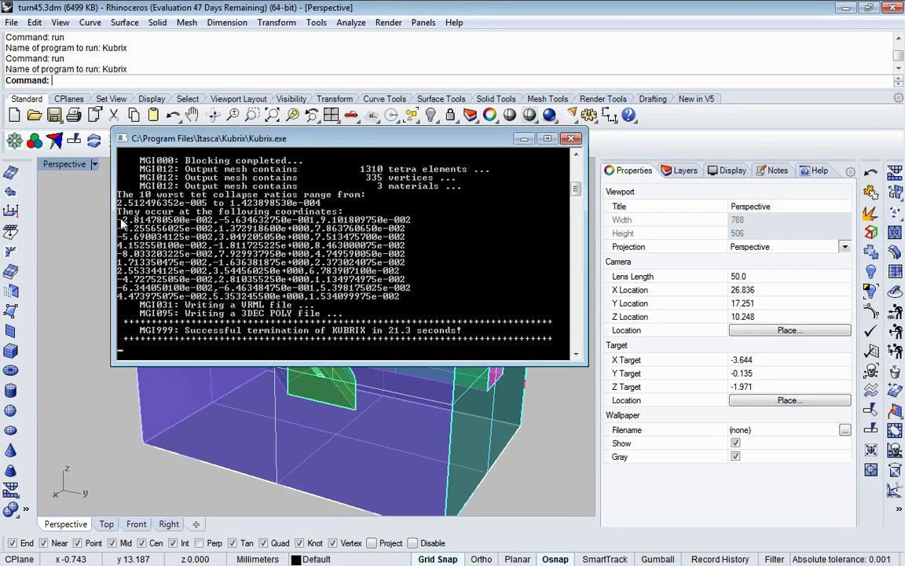
{"action": "left_click_drag", "start_coordinate": [117, 220], "coordinate": [417, 301]}
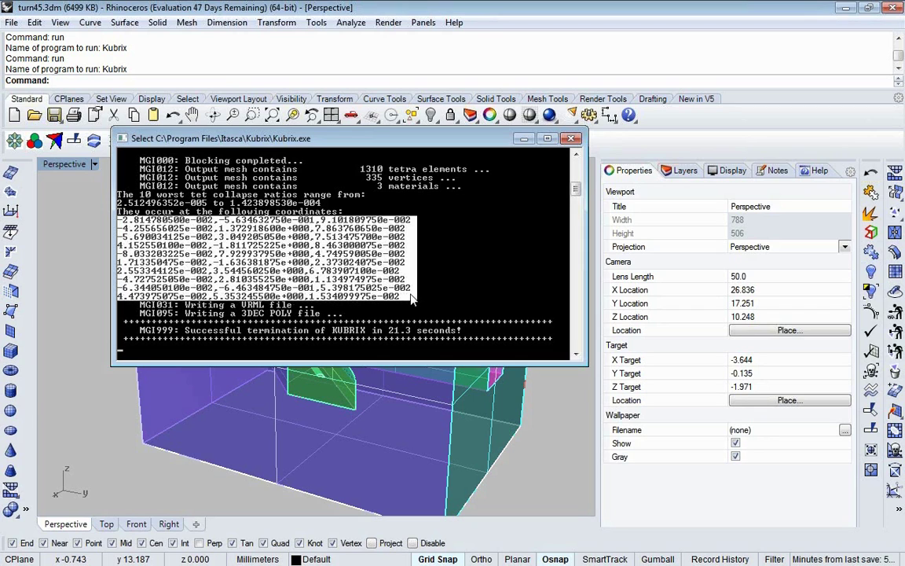
{"action": "right_click", "coordinate": [404, 279]}
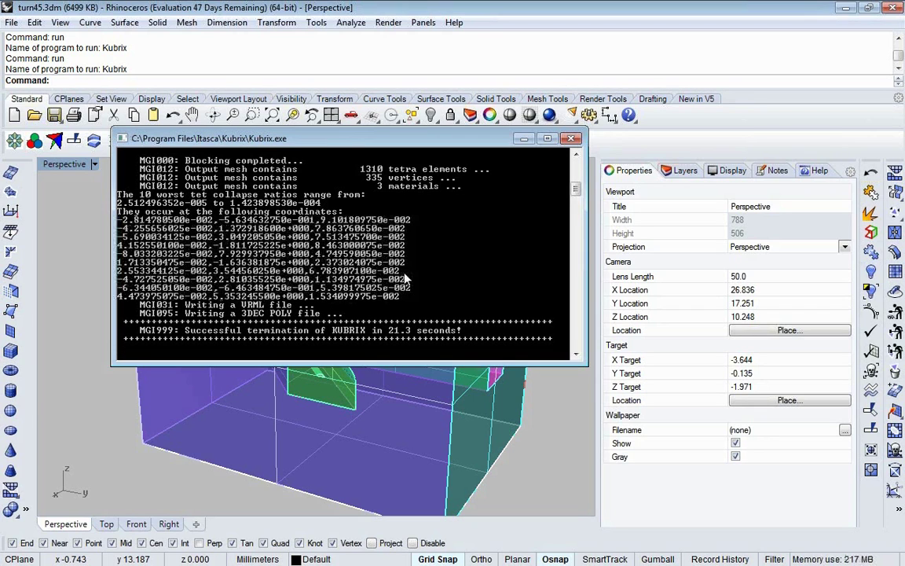
{"action": "left_click", "coordinate": [161, 11]}
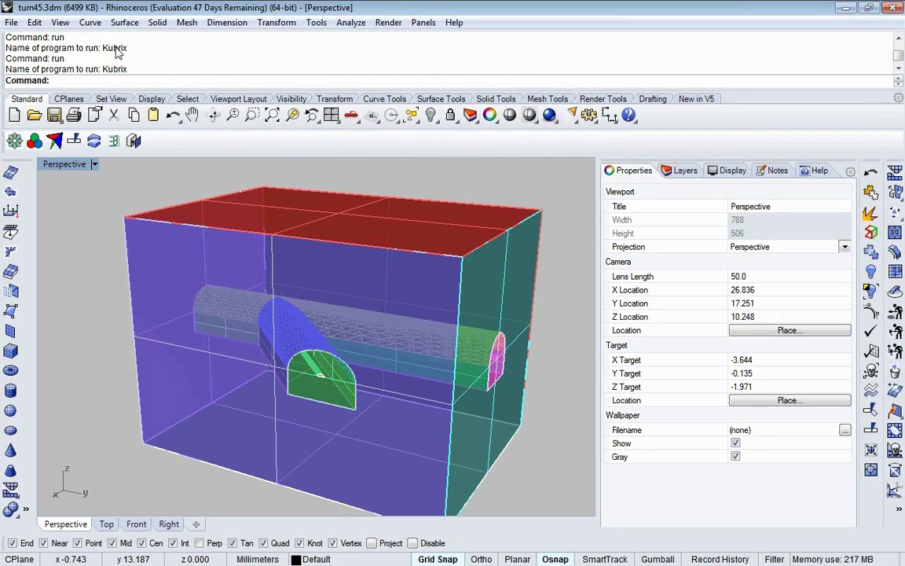
Draw a polyline through the pasted worst-element coordinates.
{"action": "left_click", "coordinate": [89, 22]}
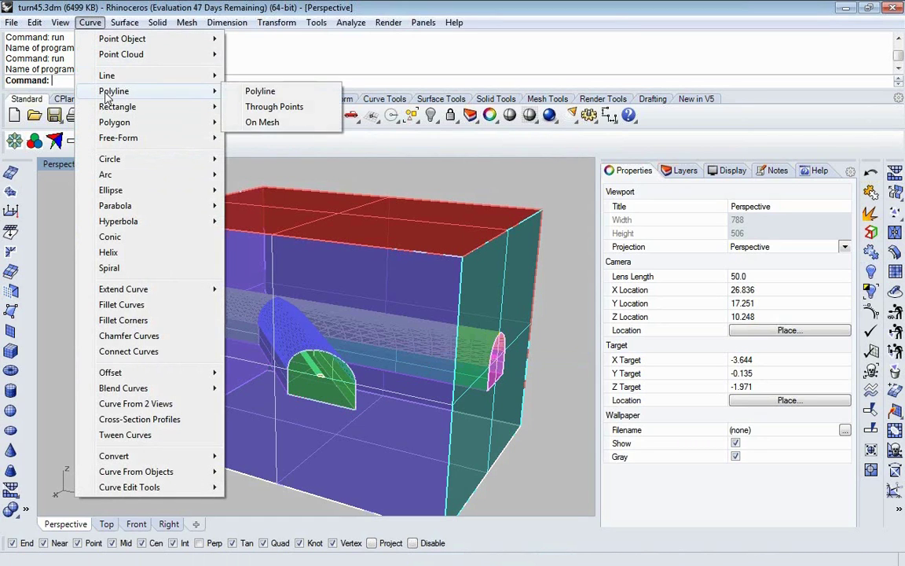
{"action": "mouse_move", "coordinate": [173, 75]}
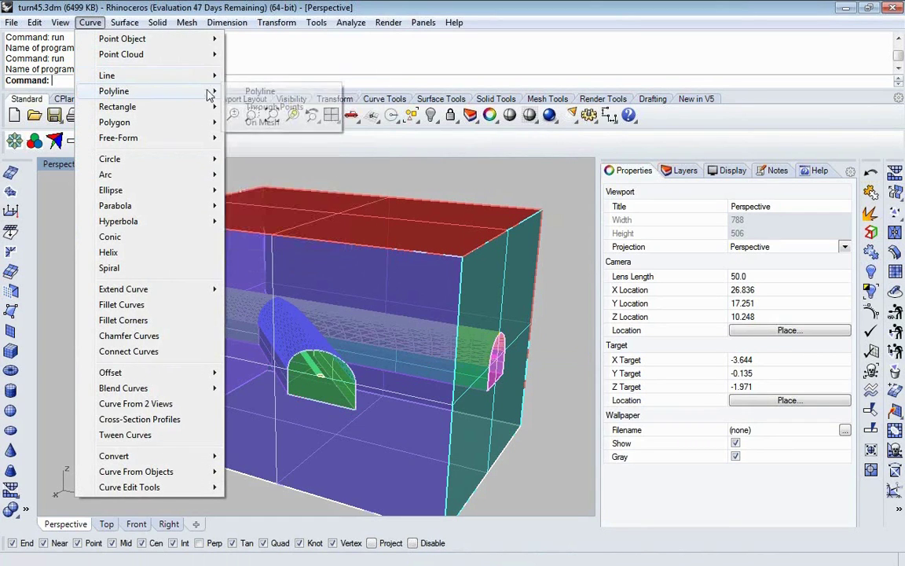
{"action": "mouse_move", "coordinate": [210, 91]}
{"action": "left_click", "coordinate": [251, 93]}
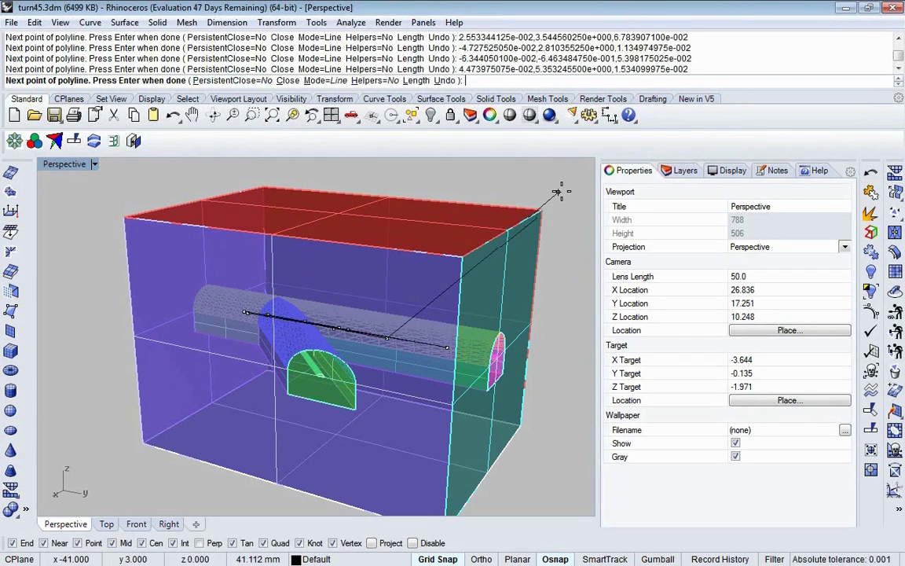
{"action": "key", "text": "Return"}
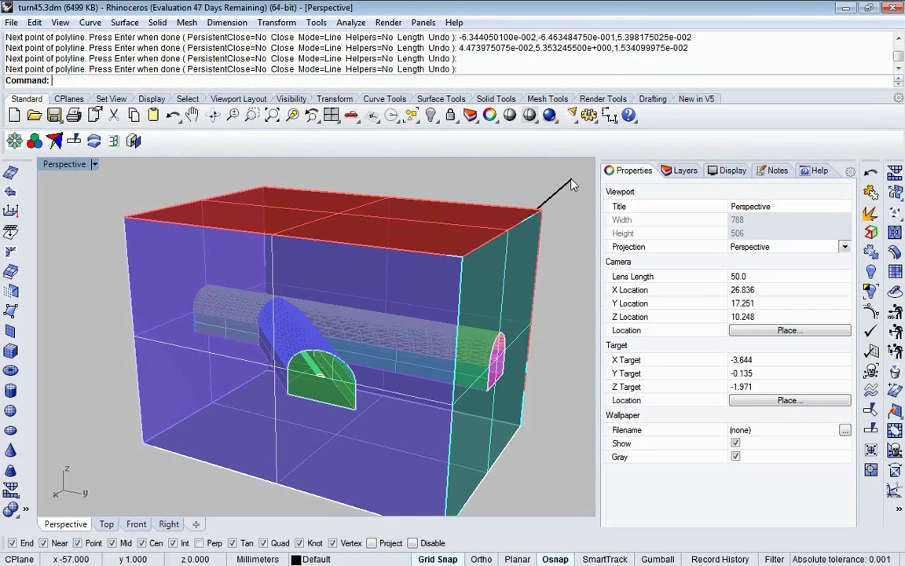
Select the new polyline and orbit and zoom to see where it crosses the tunnels.
{"action": "left_click", "coordinate": [553, 188]}
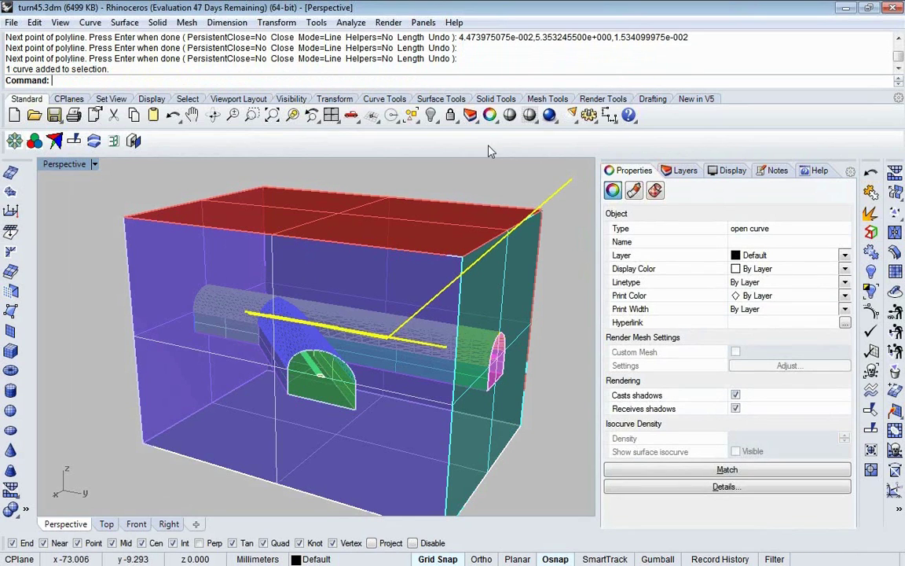
{"action": "right_click_drag", "start_coordinate": [334, 334], "coordinate": [354, 272]}
{"action": "scroll", "coordinate": [380, 305], "scroll_direction": "up", "scroll_amount": 3}
{"action": "scroll", "coordinate": [381, 304], "scroll_direction": "up", "scroll_amount": 5}
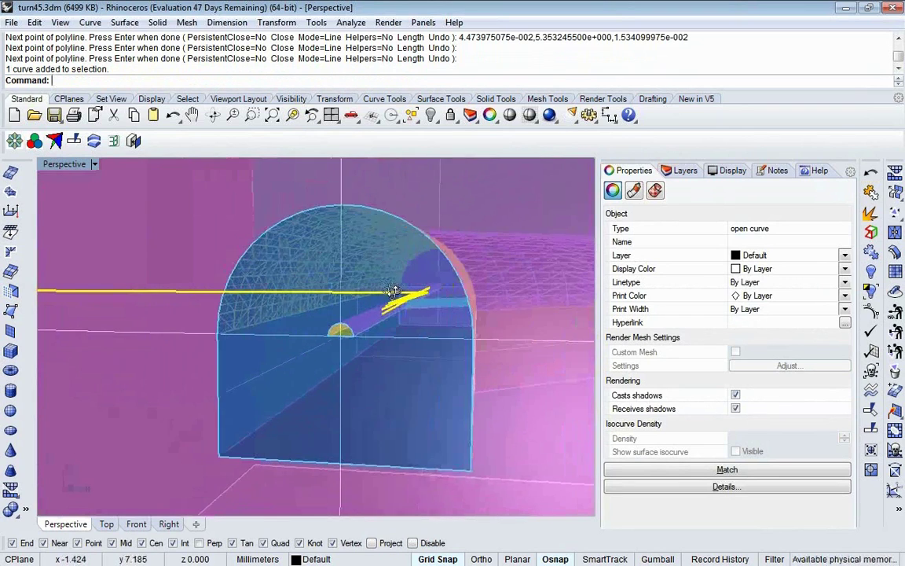
{"action": "scroll", "coordinate": [376, 287], "scroll_direction": "up", "scroll_amount": 6}
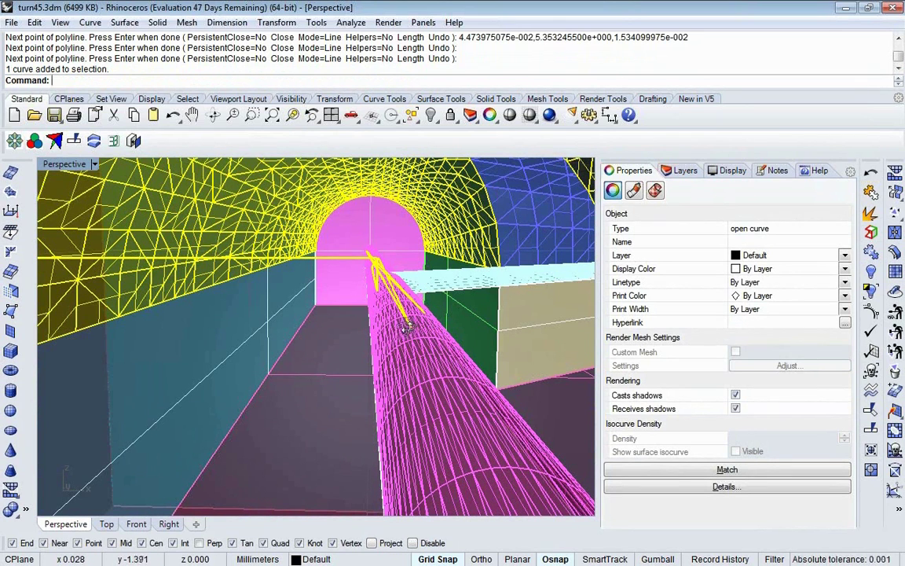
{"action": "scroll", "coordinate": [371, 300], "scroll_direction": "up", "scroll_amount": 2}
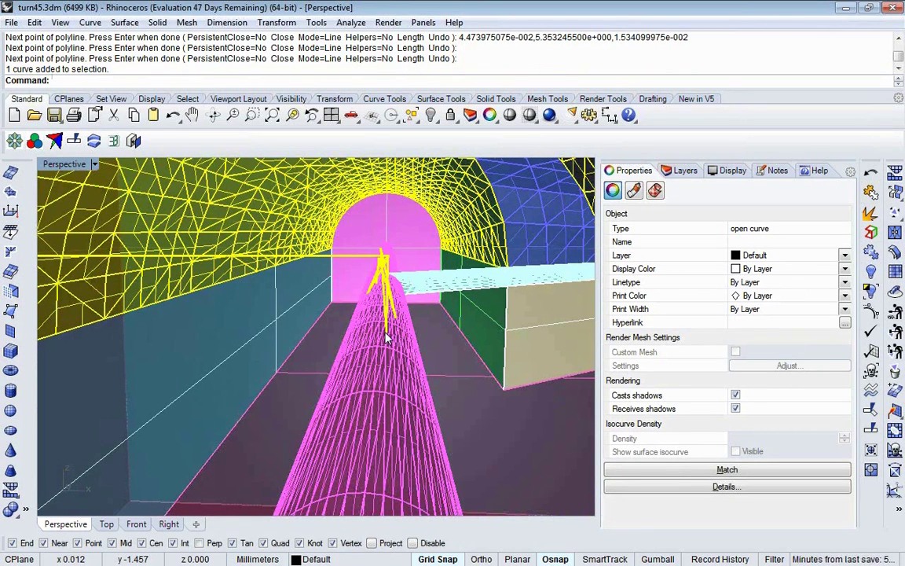
{"action": "scroll", "coordinate": [385, 336], "scroll_direction": "up", "scroll_amount": 5}
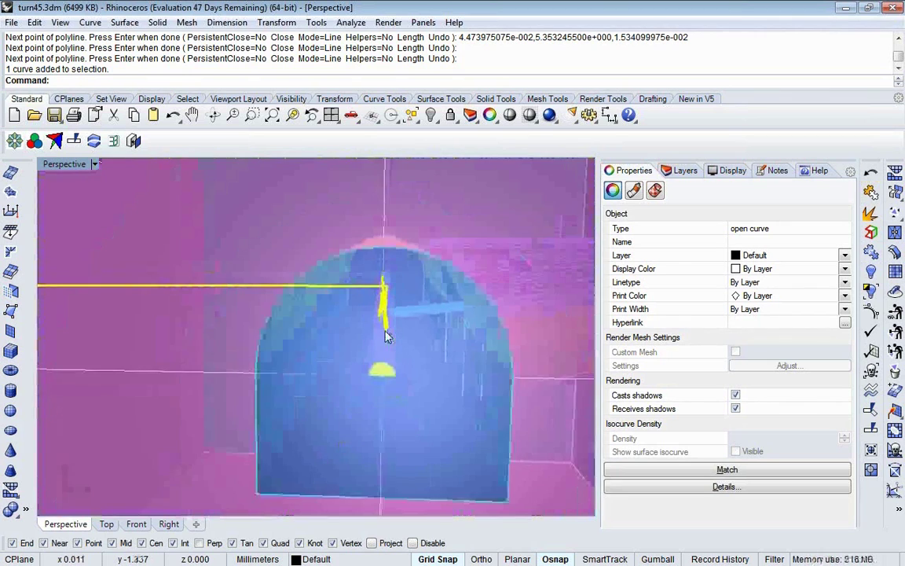
{"action": "scroll", "coordinate": [386, 336], "scroll_direction": "down", "scroll_amount": 6}
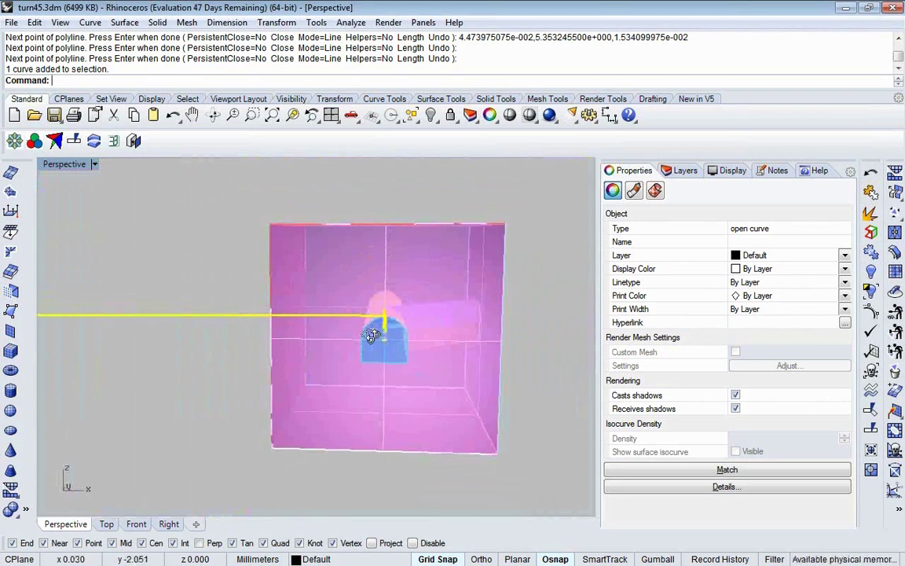
{"action": "scroll", "coordinate": [326, 342], "scroll_direction": "up", "scroll_amount": 3}
{"action": "right_click_drag", "start_coordinate": [326, 342], "coordinate": [354, 356]}
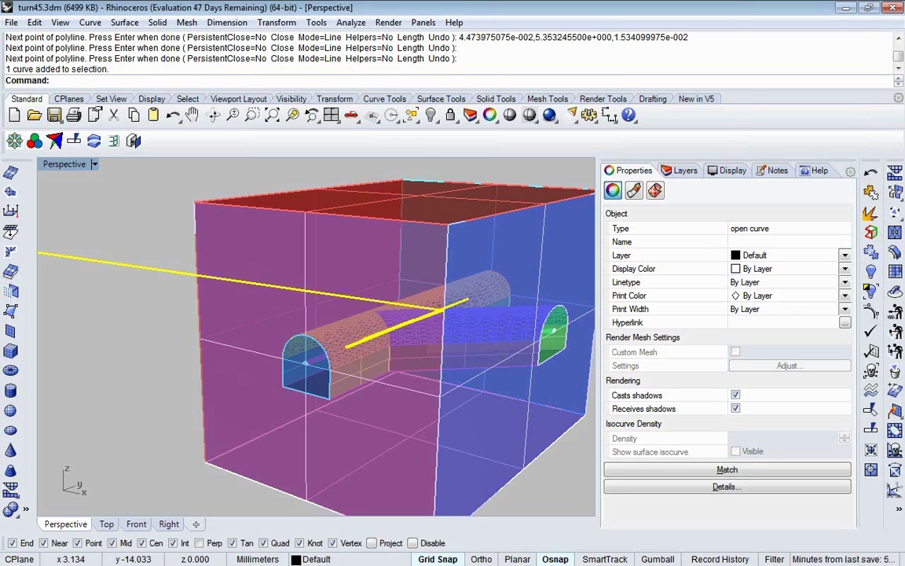
{"action": "key", "text": "alt+Tab"}
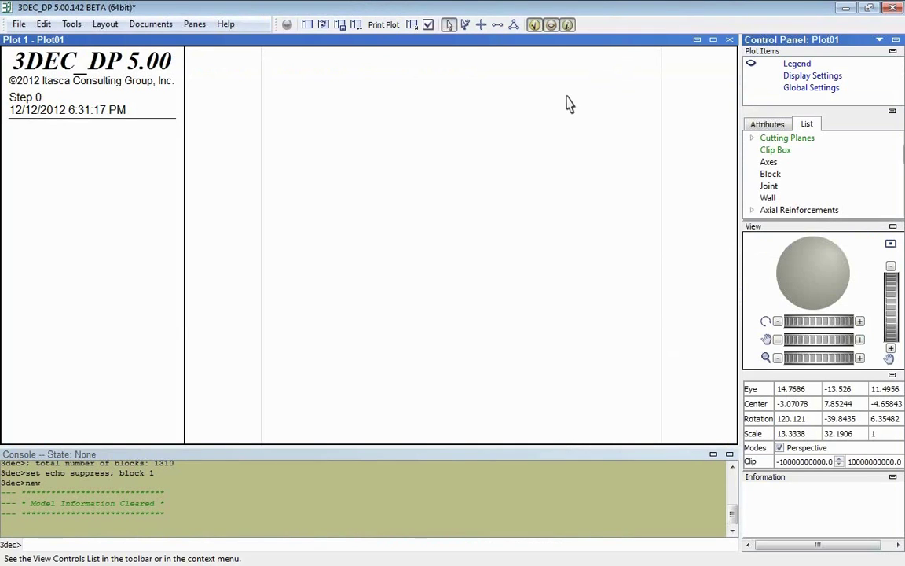
Call kubrix_out.3dec as a data file and plot its 1310 tetra blocks.
{"action": "left_click", "coordinate": [19, 23]}
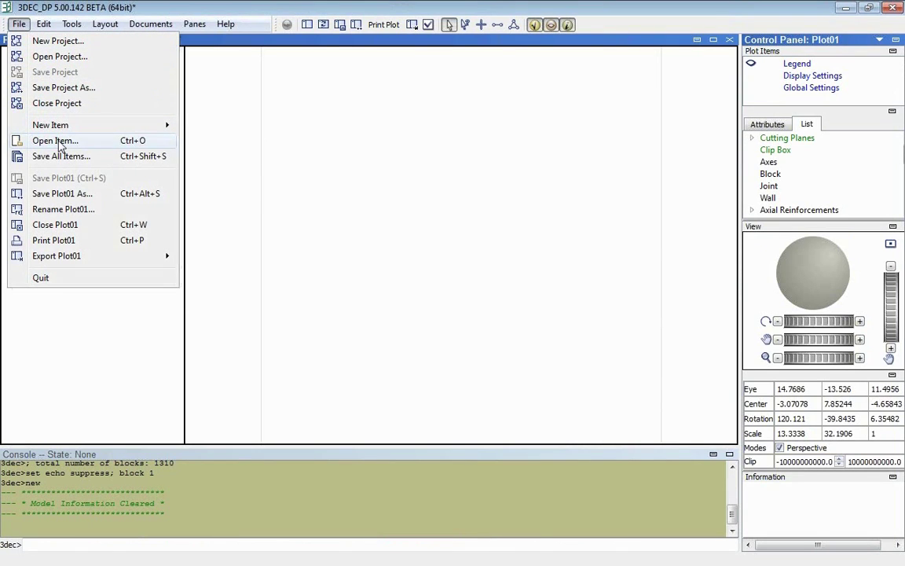
{"action": "left_click", "coordinate": [57, 142]}
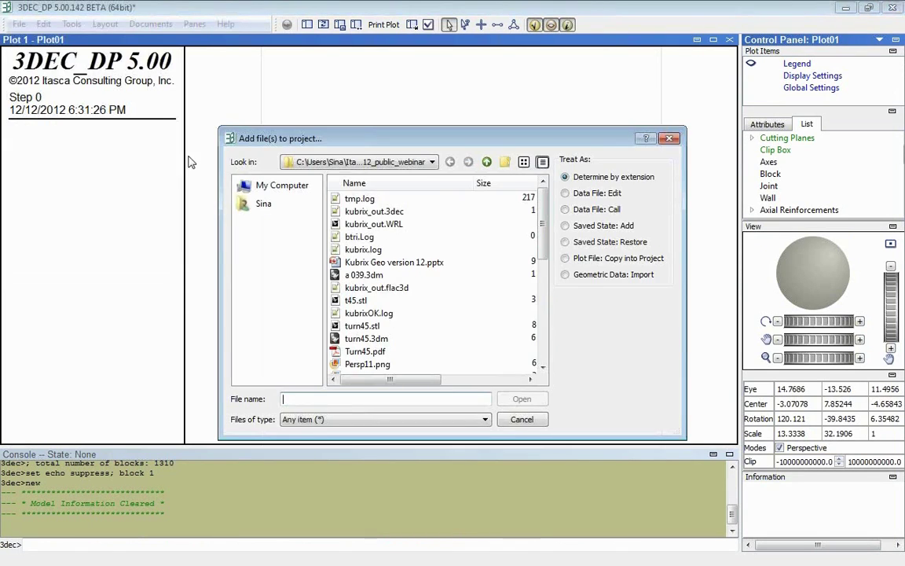
{"action": "left_click", "coordinate": [399, 213]}
{"action": "left_click", "coordinate": [566, 209]}
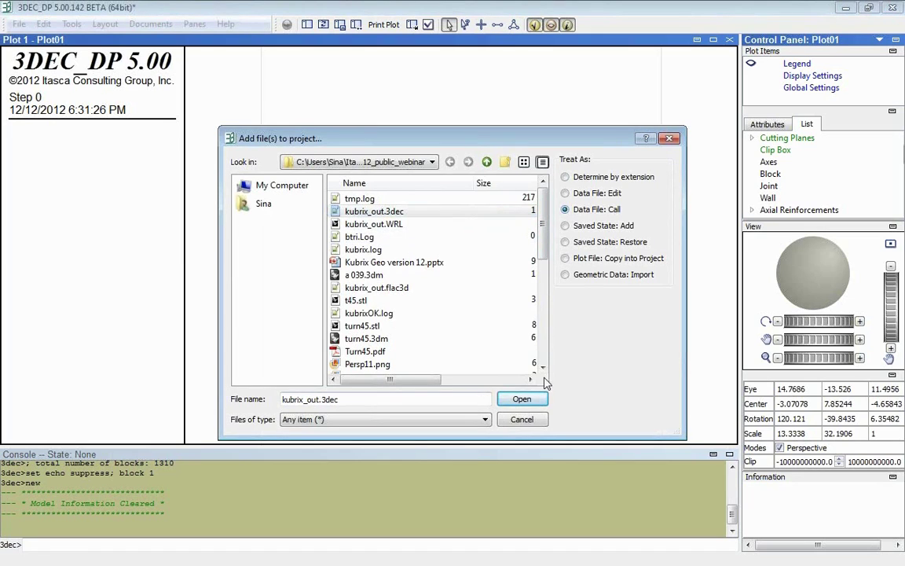
{"action": "left_click", "coordinate": [521, 399]}
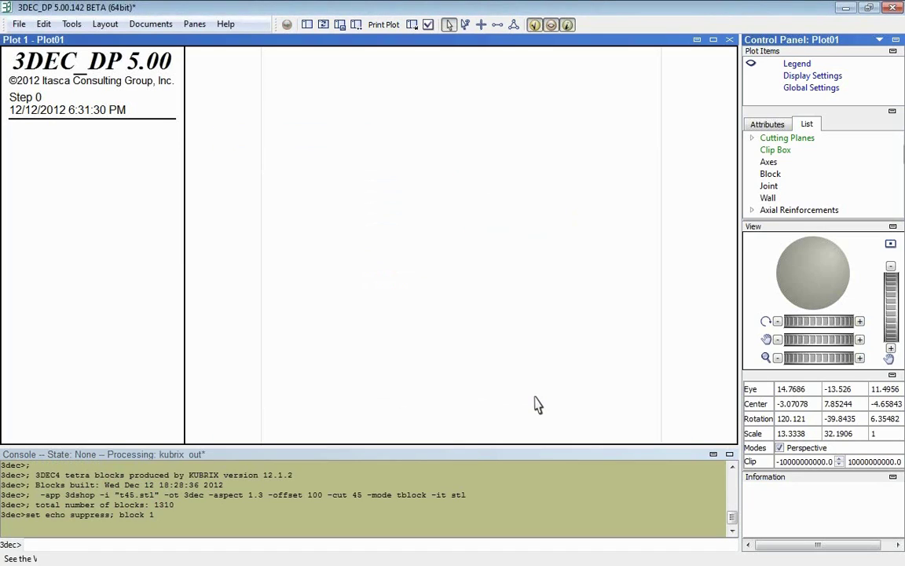
{"action": "double_click", "coordinate": [786, 179]}
{"action": "left_click_drag", "start_coordinate": [641, 238], "coordinate": [354, 277]}
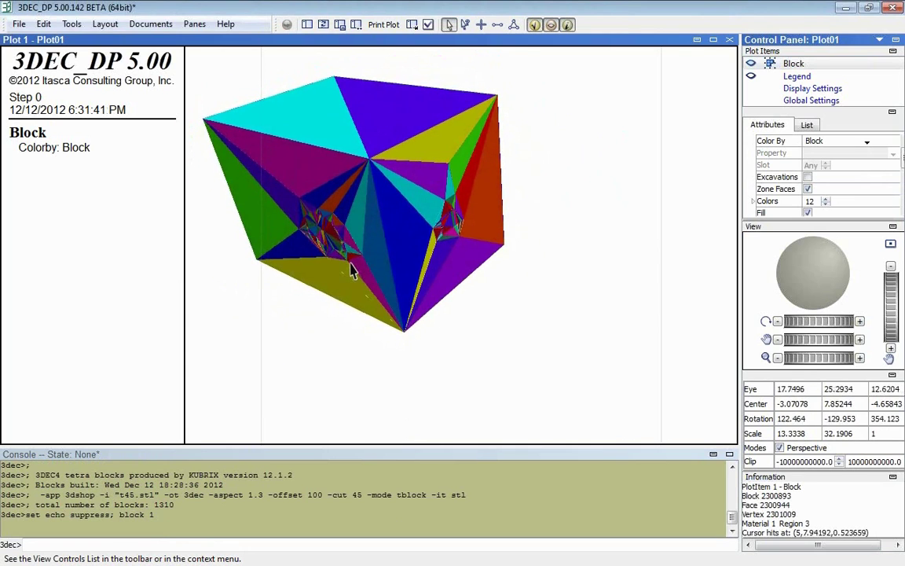
Colour the blocks by Region and orbit to the corner showing both tunnel openings.
{"action": "left_click", "coordinate": [870, 146]}
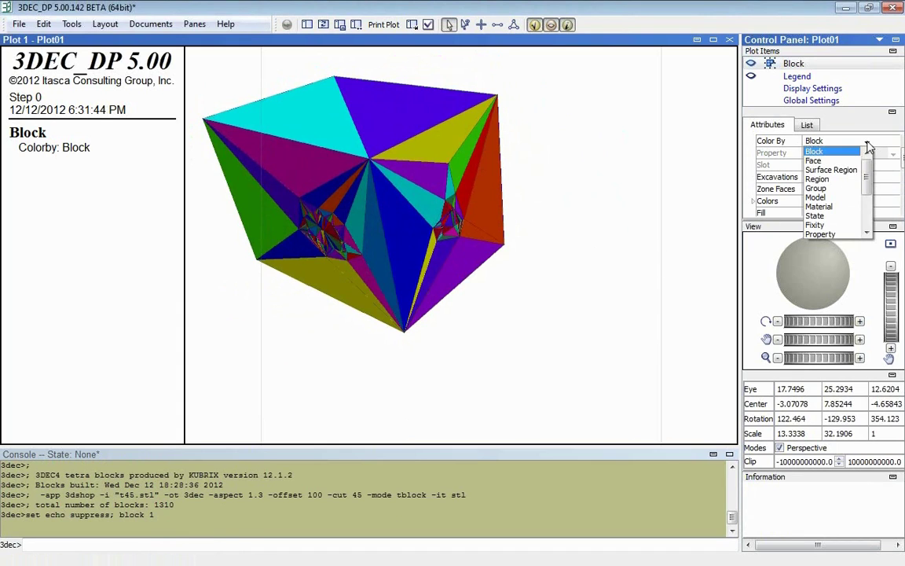
{"action": "left_click", "coordinate": [822, 176]}
{"action": "left_click_drag", "start_coordinate": [463, 226], "coordinate": [346, 156]}
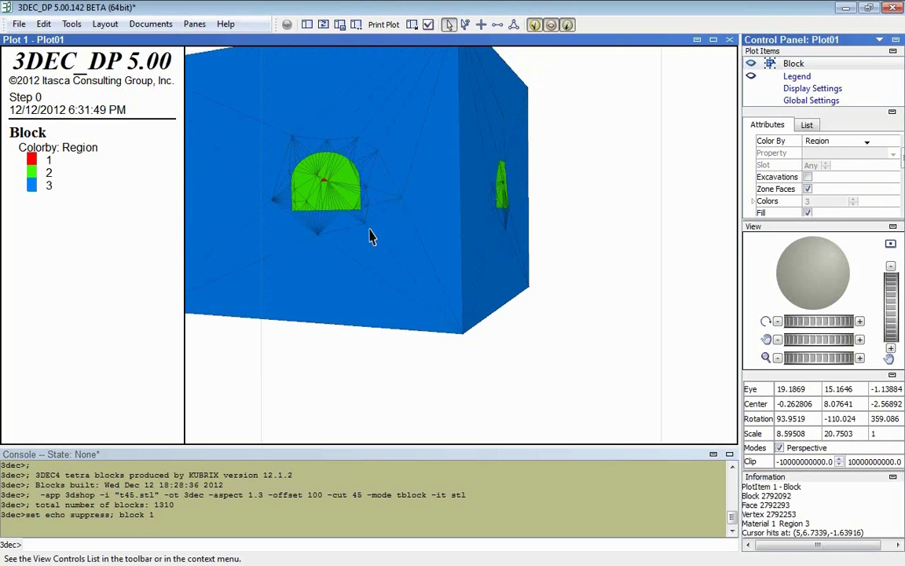
{"action": "left_click_drag", "start_coordinate": [505, 243], "coordinate": [467, 181]}
{"action": "scroll", "coordinate": [466, 180], "scroll_direction": "up", "scroll_amount": 2}
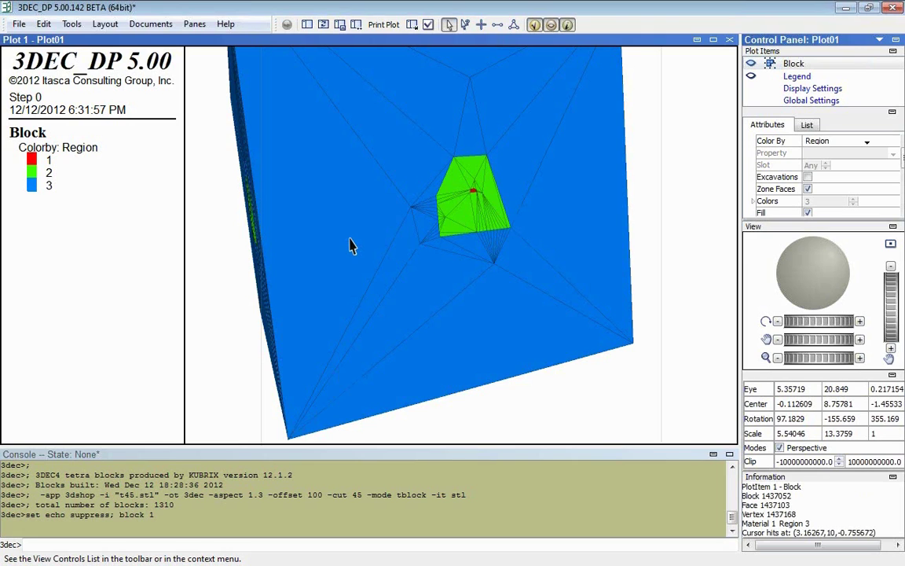
{"action": "left_click_drag", "start_coordinate": [351, 245], "coordinate": [547, 276]}
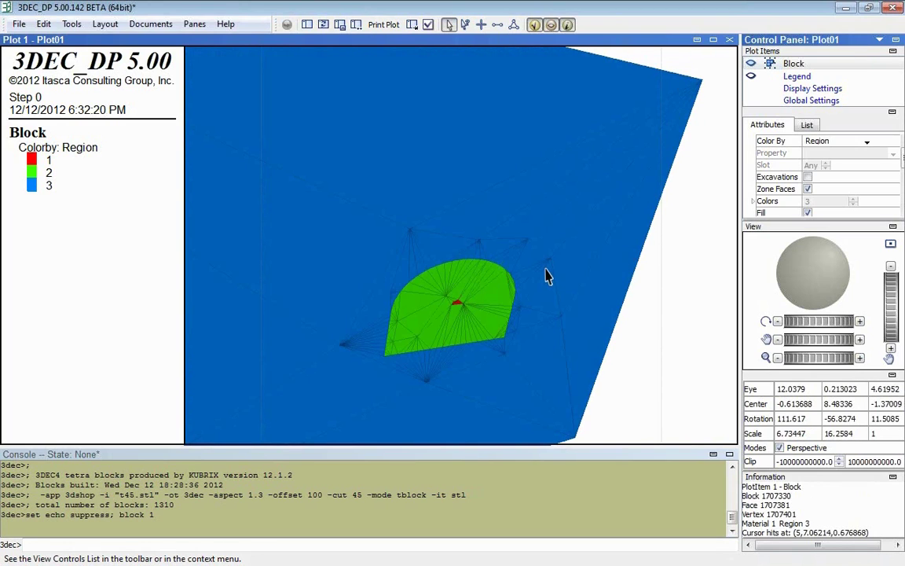
{"action": "scroll", "coordinate": [543, 275], "scroll_direction": "down", "scroll_amount": 3}
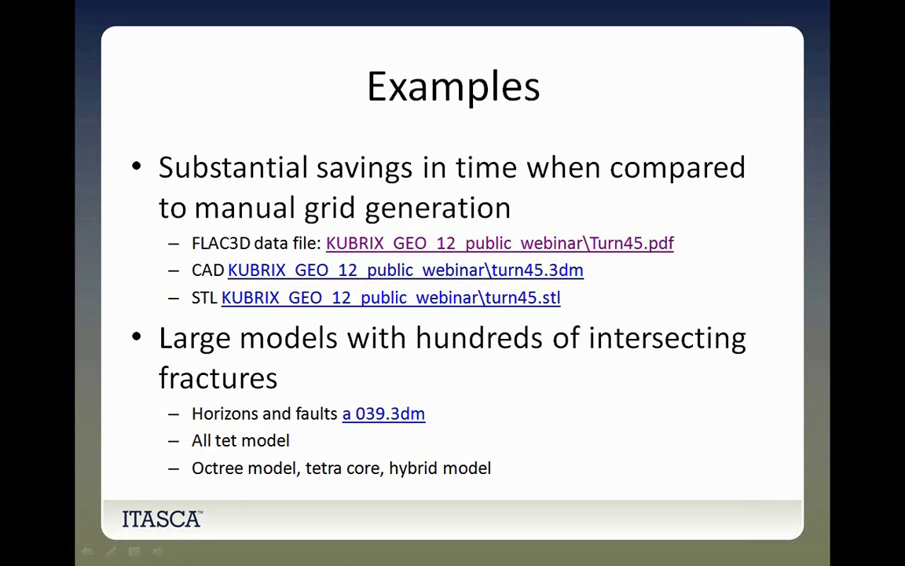
Pull the Rhino window in over the Examples slide.
{"action": "mouse_move", "coordinate": [0, 78]}
{"action": "left_mouse_down"}
{"action": "mouse_move", "coordinate": [0, 90]}
{"action": "mouse_move", "coordinate": [158, 108]}
{"action": "mouse_move", "coordinate": [532, 84]}
{"action": "mouse_move", "coordinate": [519, 2]}
{"action": "left_mouse_up"}
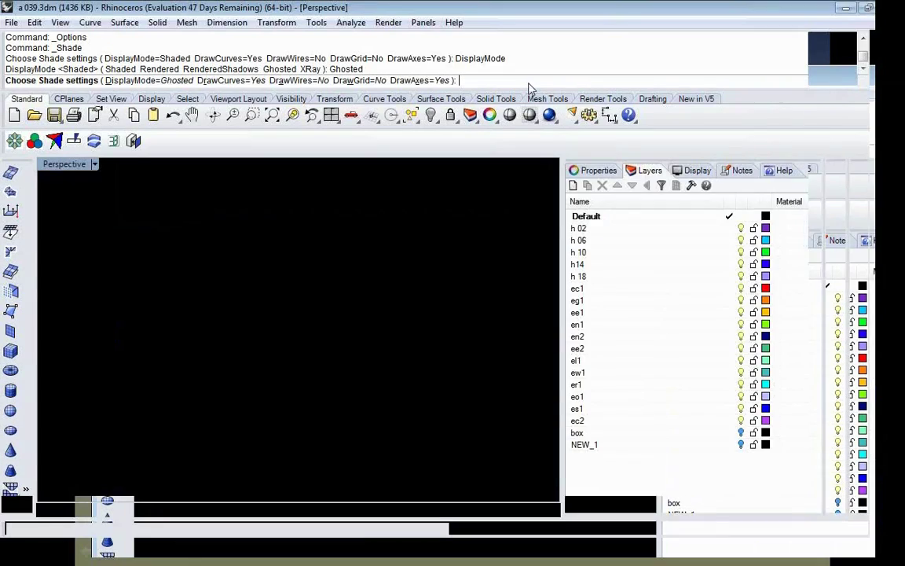
Enlarge the Rhino window and zoom and pan to frame the whole a 039.3dm model.
{"action": "mouse_move", "coordinate": [424, 227]}
{"action": "right_mouse_down"}
{"action": "mouse_move", "coordinate": [422, 285]}
{"action": "mouse_move", "coordinate": [440, 318]}
{"action": "mouse_move", "coordinate": [279, 198]}
{"action": "mouse_move", "coordinate": [350, 251]}
{"action": "mouse_move", "coordinate": [406, 270]}
{"action": "mouse_move", "coordinate": [485, 338]}
{"action": "right_mouse_up"}
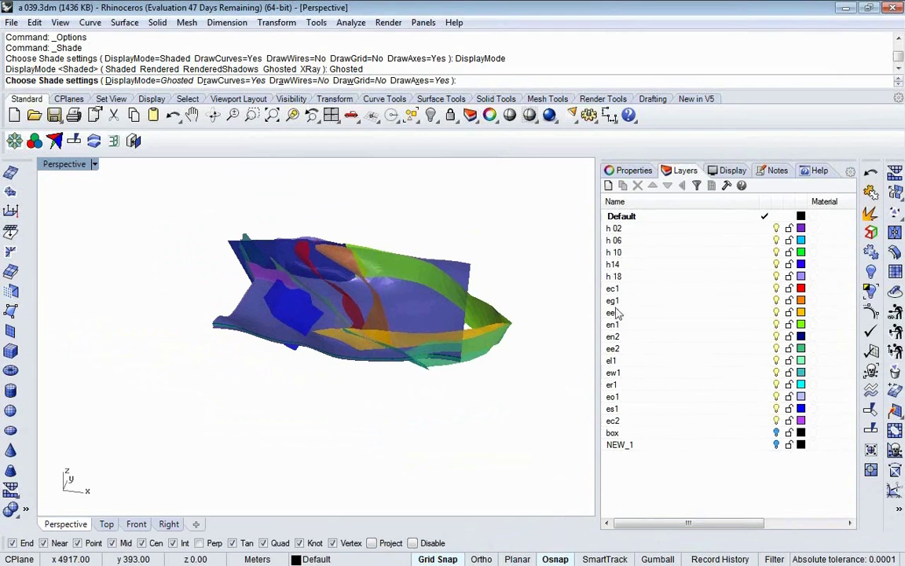
{"action": "scroll", "coordinate": [456, 318], "scroll_direction": "up", "scroll_amount": 4}
{"action": "scroll", "coordinate": [454, 319], "scroll_direction": "down", "scroll_amount": 3}
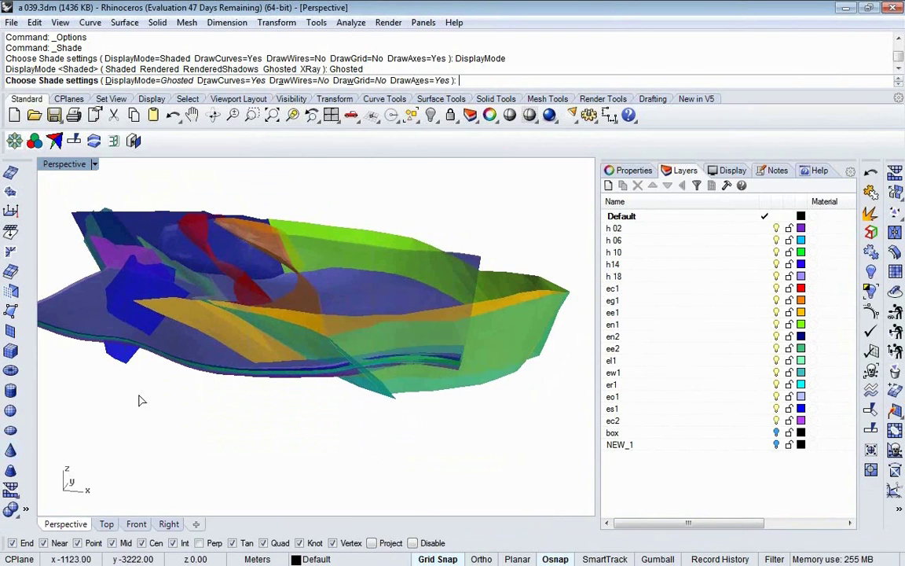
{"action": "right_click_drag", "start_coordinate": [141, 404], "coordinate": [214, 346], "text": "shift"}
{"action": "scroll", "coordinate": [153, 290], "scroll_direction": "up", "scroll_amount": 2}
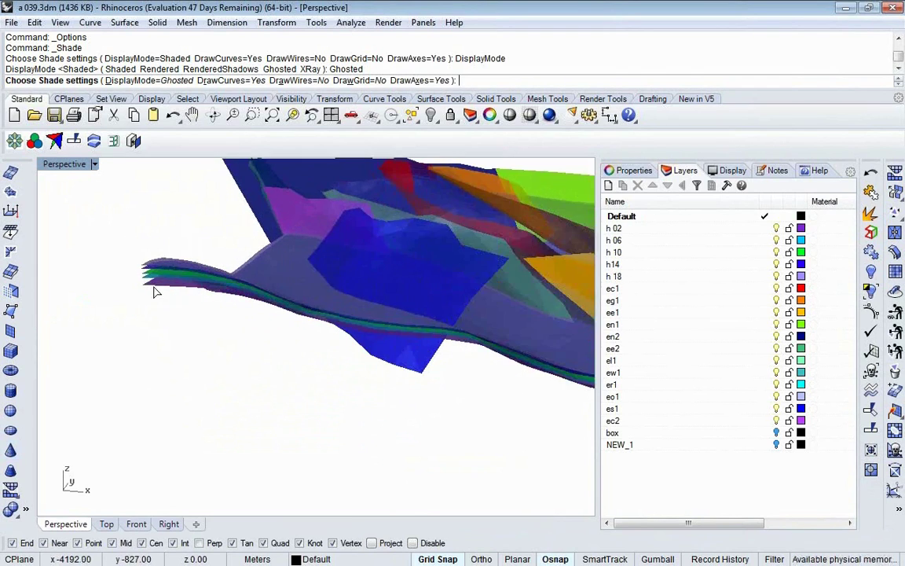
{"action": "scroll", "coordinate": [253, 311], "scroll_direction": "down", "scroll_amount": 2}
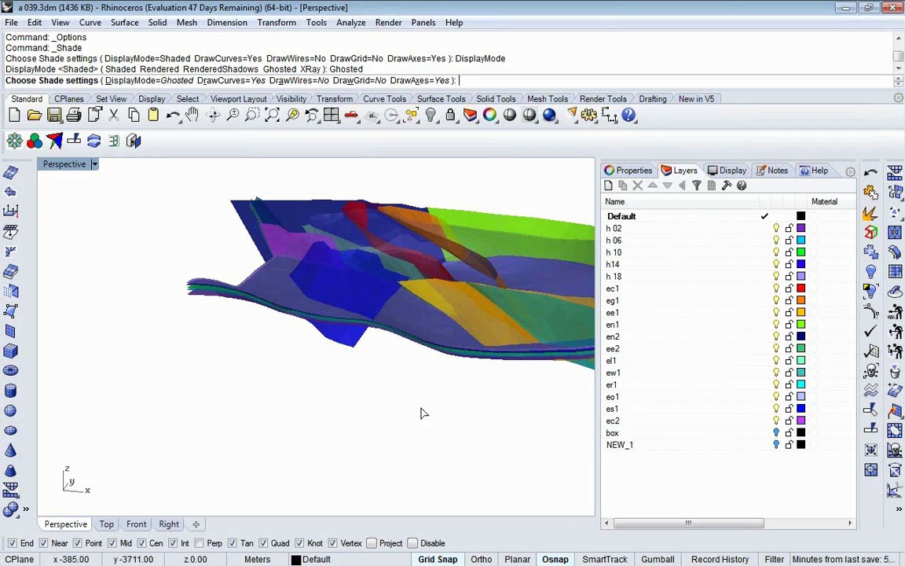
{"action": "right_click_drag", "start_coordinate": [424, 415], "coordinate": [279, 433], "text": "shift"}
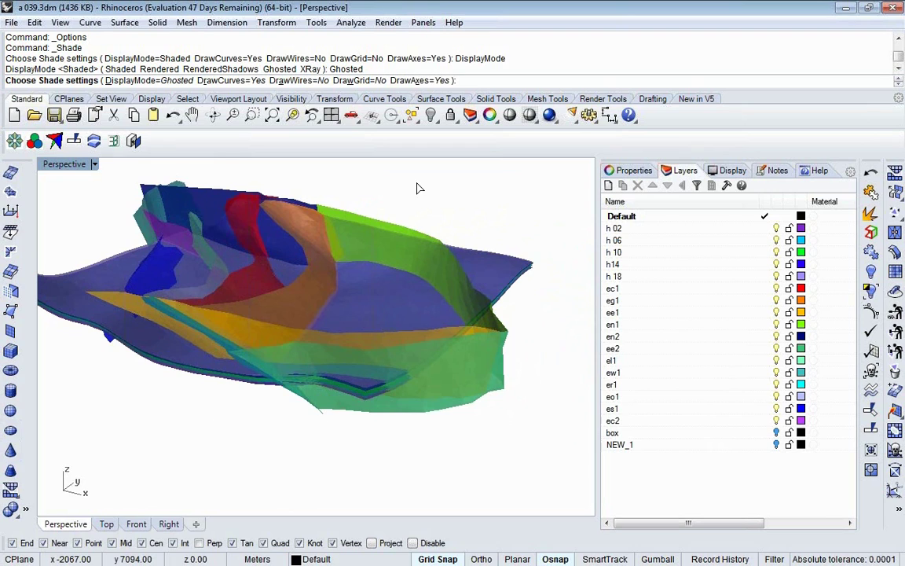
Turn on DrawWires=Yes so every mesh surface shows its triangle edges, then zoom in.
{"action": "type", "text": "w"}
{"action": "key", "text": "Return"}
{"action": "key", "text": "Return"}
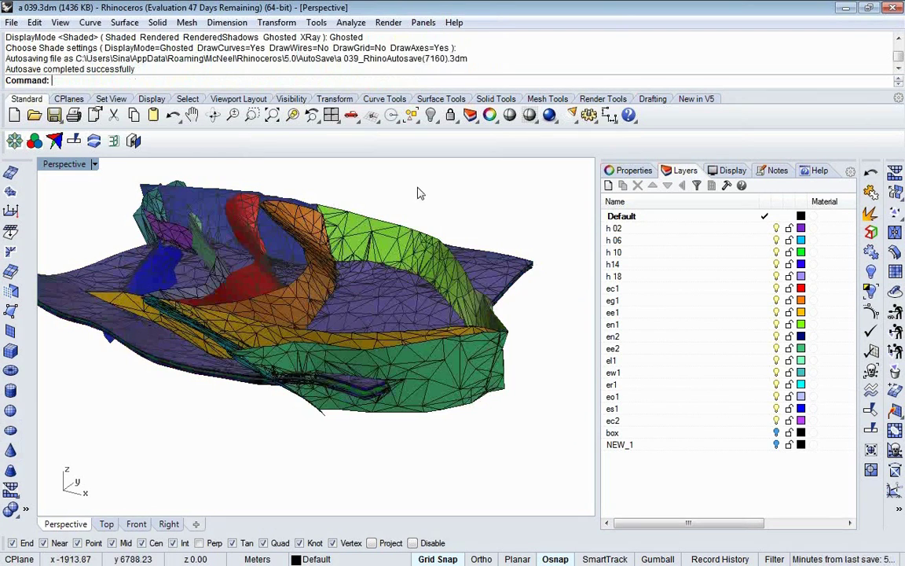
{"action": "scroll", "coordinate": [390, 243], "scroll_direction": "up", "scroll_amount": 10}
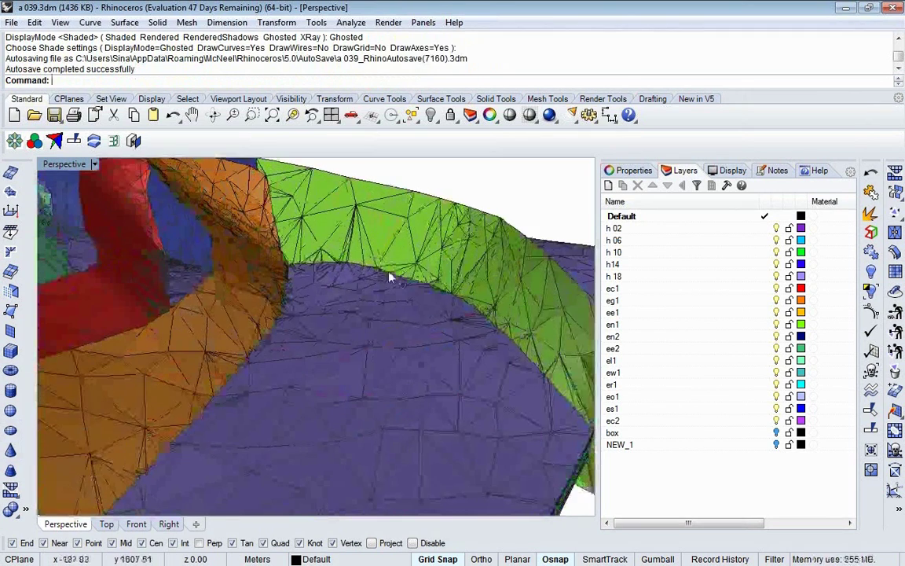
{"action": "scroll", "coordinate": [409, 256], "scroll_direction": "up", "scroll_amount": 8}
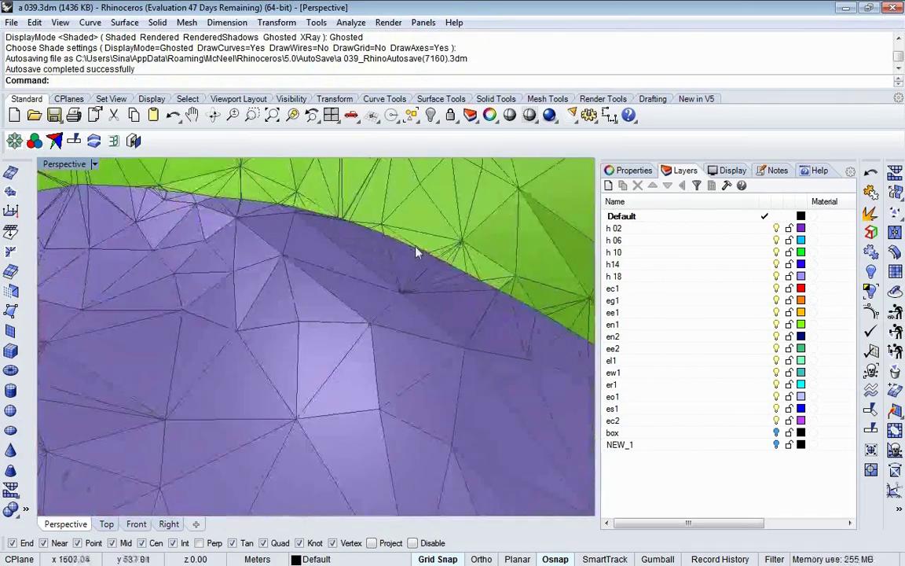
{"action": "scroll", "coordinate": [425, 234], "scroll_direction": "down", "scroll_amount": 8}
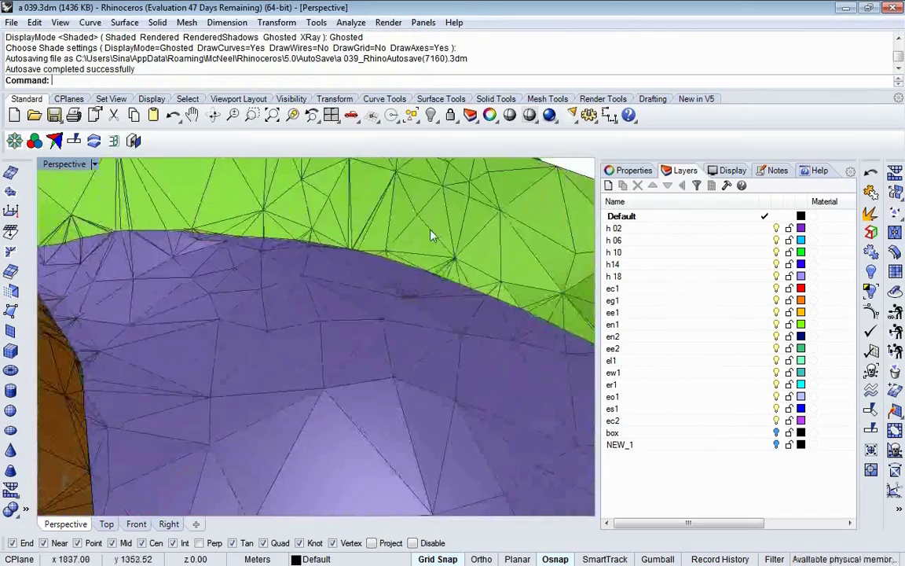
Orbit past the green/purple junction to bring the brown, yellow and red surfaces into view.
{"action": "right_click_drag", "start_coordinate": [445, 233], "coordinate": [393, 289]}
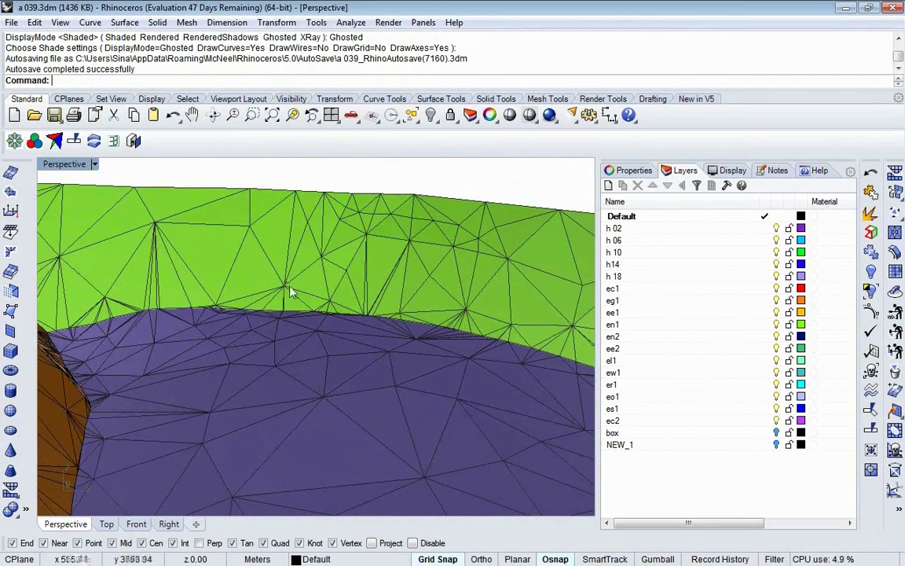
{"action": "right_click_drag", "start_coordinate": [291, 293], "coordinate": [242, 292]}
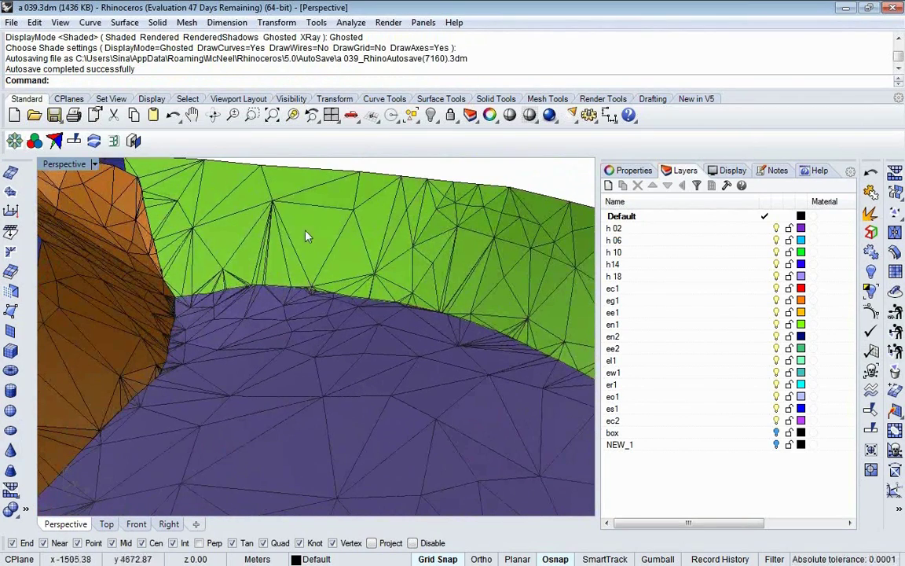
{"action": "right_click_drag", "start_coordinate": [303, 237], "coordinate": [283, 299]}
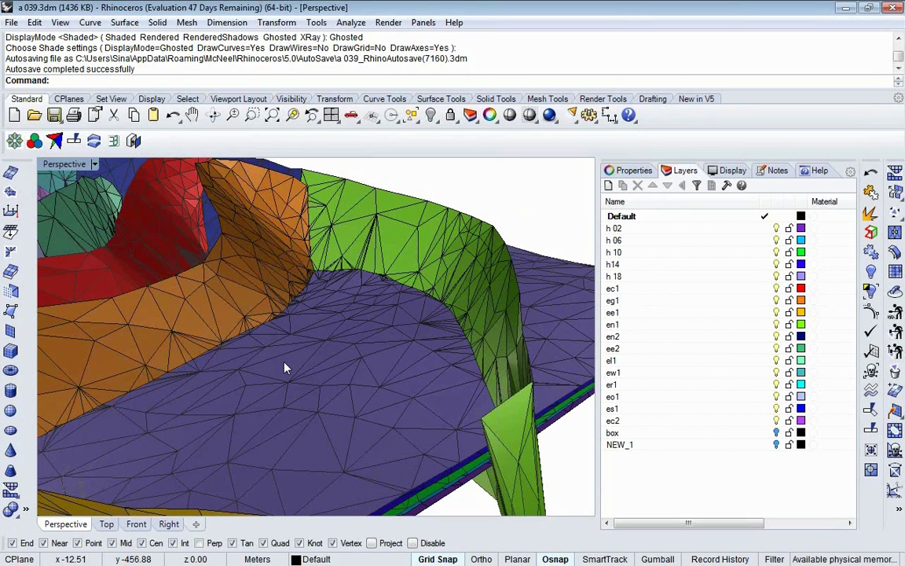
Zoom in close on the purple/green mesh junction, then back out.
{"action": "scroll", "coordinate": [444, 281], "scroll_direction": "up", "scroll_amount": 3}
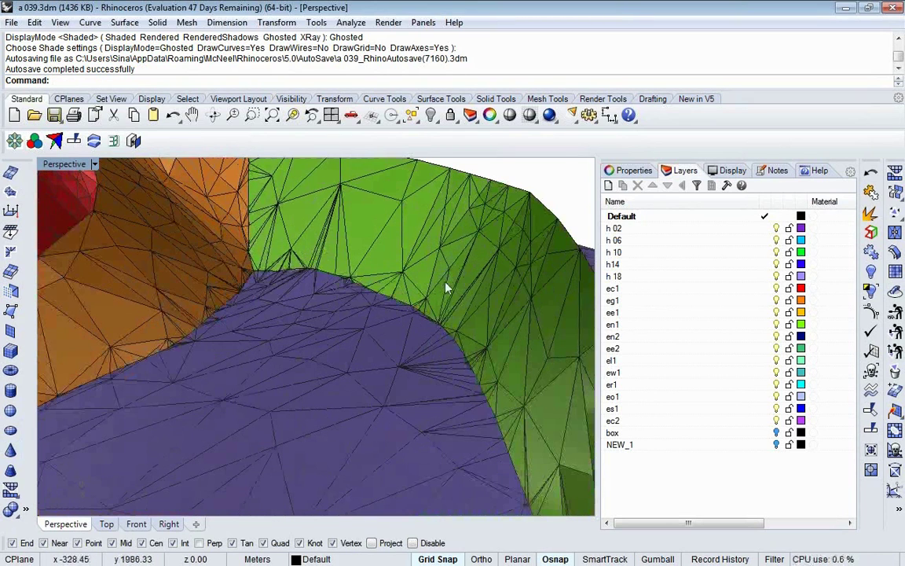
{"action": "scroll", "coordinate": [385, 289], "scroll_direction": "up", "scroll_amount": 2}
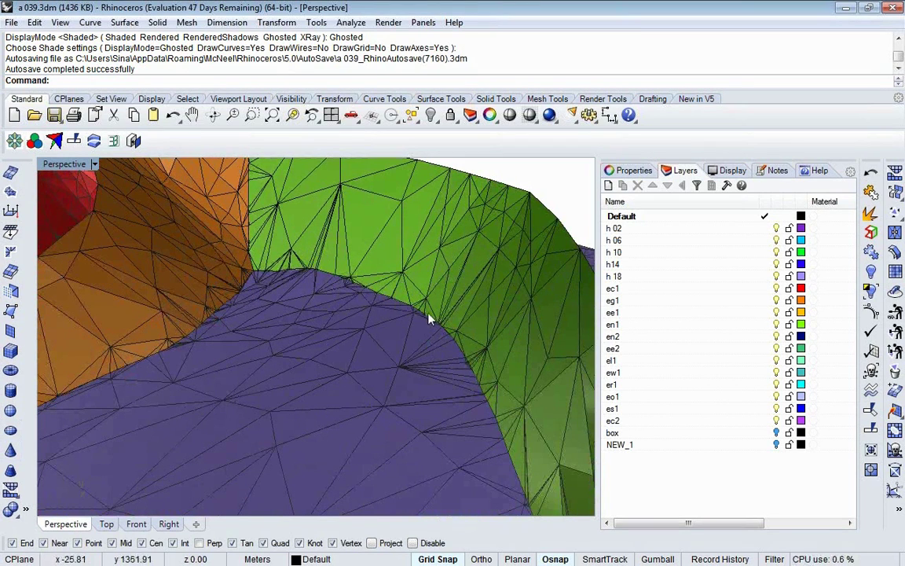
{"action": "scroll", "coordinate": [417, 308], "scroll_direction": "down", "scroll_amount": 2}
{"action": "scroll", "coordinate": [403, 293], "scroll_direction": "up", "scroll_amount": 2}
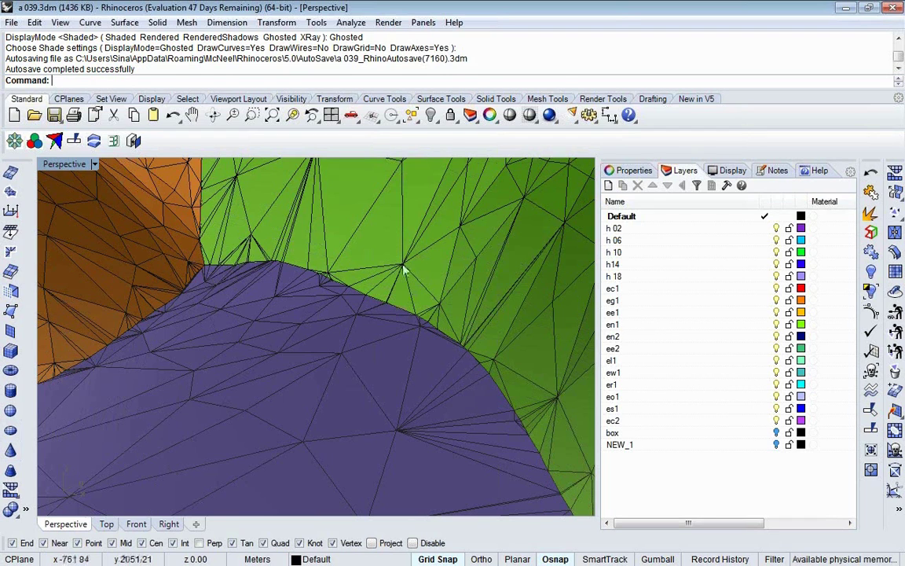
{"action": "scroll", "coordinate": [406, 308], "scroll_direction": "down", "scroll_amount": 10}
Orbit the meshed fault model to another side and zoom out to see all of it.
{"action": "right_click_drag", "start_coordinate": [403, 296], "coordinate": [226, 234]}
{"action": "scroll", "coordinate": [252, 259], "scroll_direction": "up", "scroll_amount": 8}
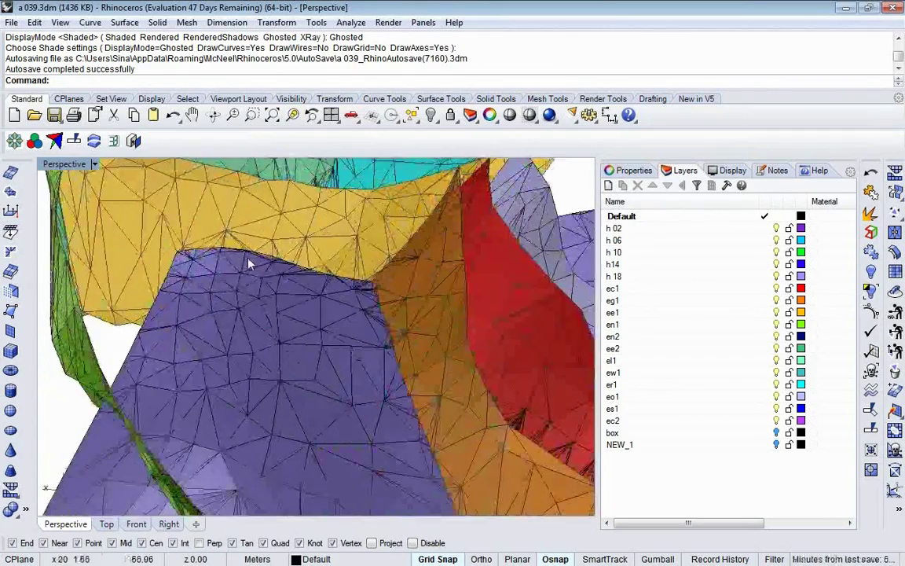
{"action": "scroll", "coordinate": [253, 260], "scroll_direction": "down", "scroll_amount": 5}
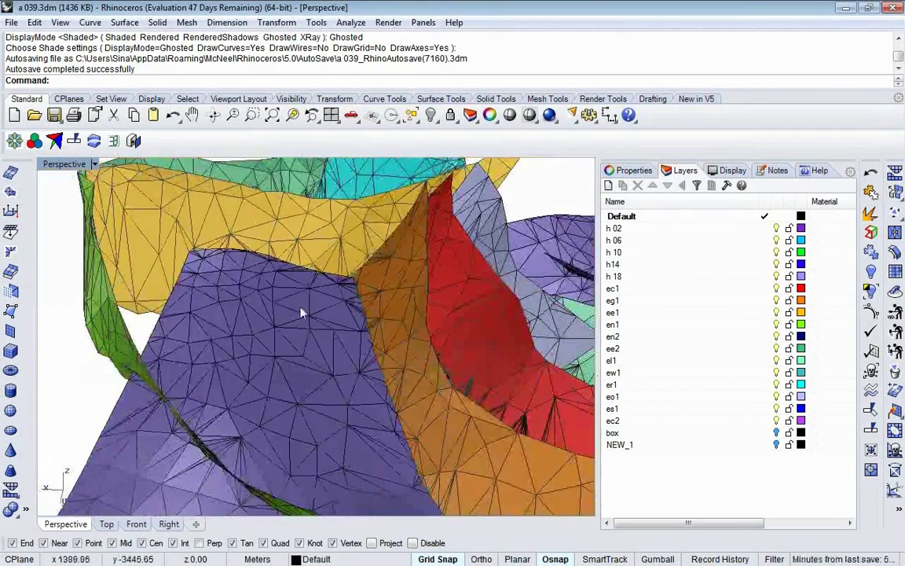
{"action": "right_click_drag", "start_coordinate": [269, 275], "coordinate": [340, 277]}
{"action": "scroll", "coordinate": [196, 284], "scroll_direction": "down", "scroll_amount": 4}
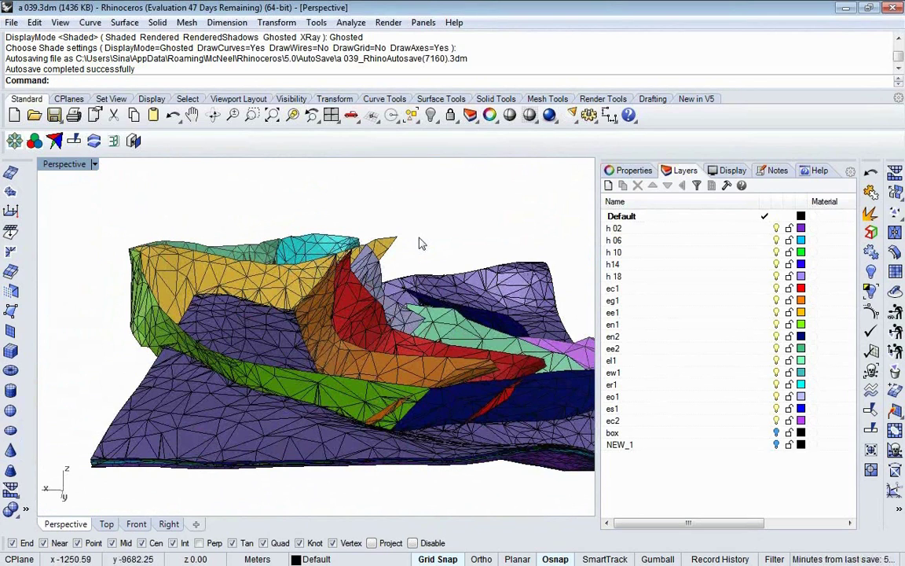
{"action": "scroll", "coordinate": [436, 242], "scroll_direction": "down", "scroll_amount": 2}
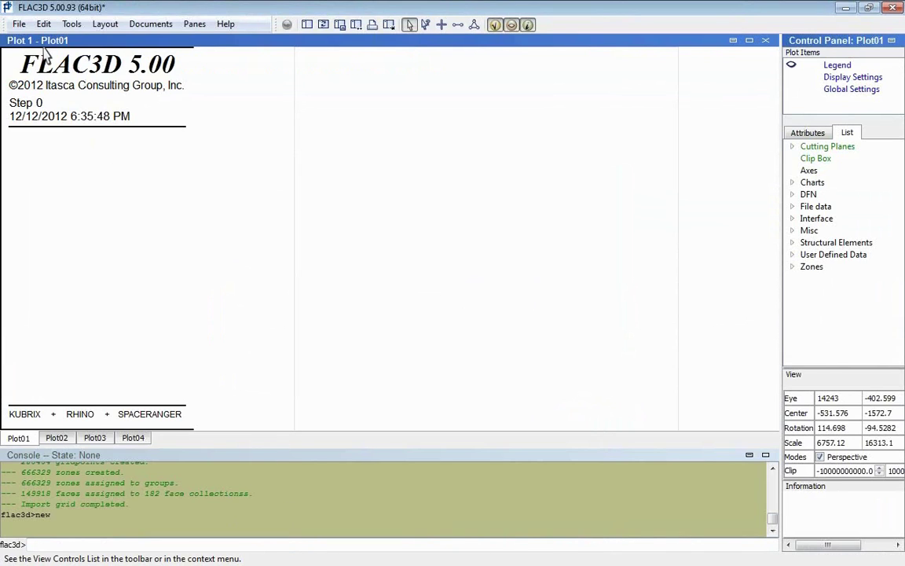
Import ktet1.flac3d through File > Grid > Import, loading the 220377-zone tetrahedral grid.
{"action": "left_click", "coordinate": [22, 25]}
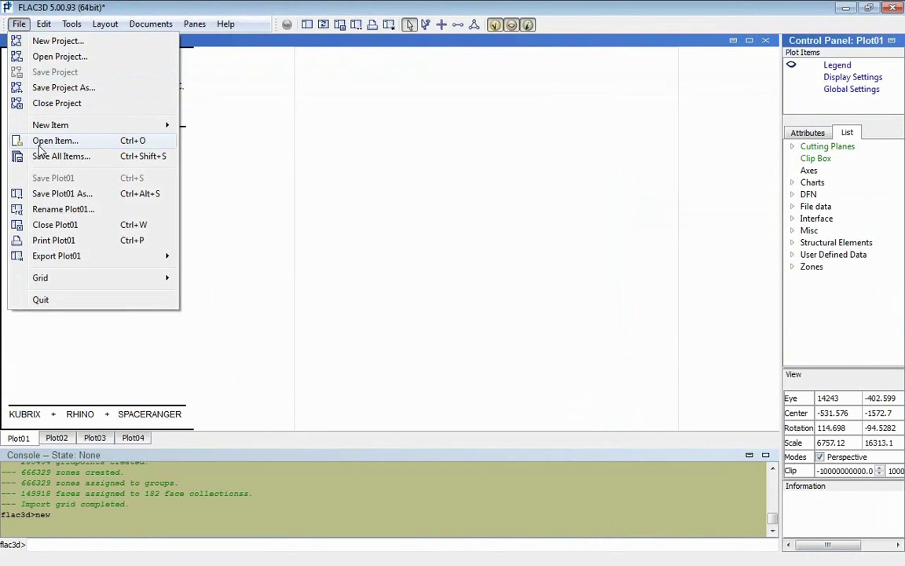
{"action": "mouse_move", "coordinate": [49, 277]}
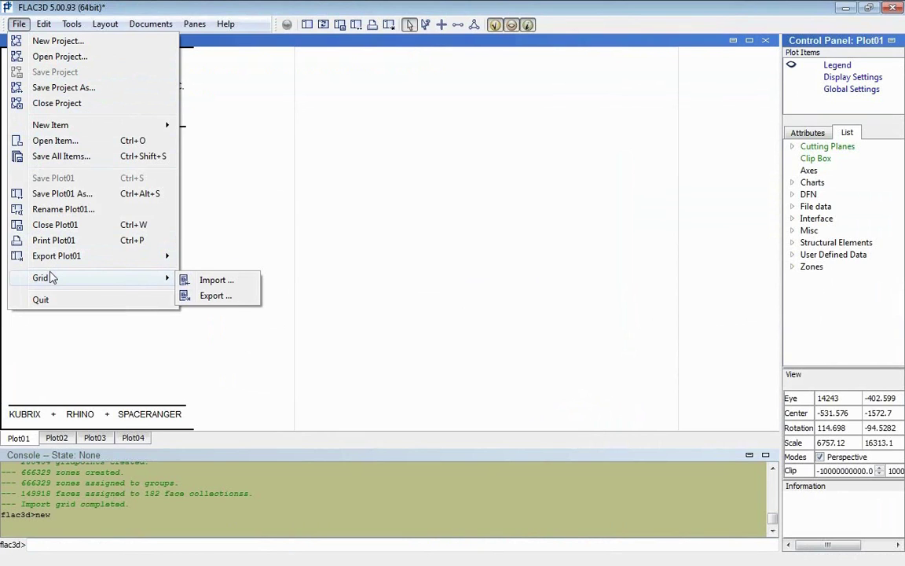
{"action": "left_click", "coordinate": [205, 280]}
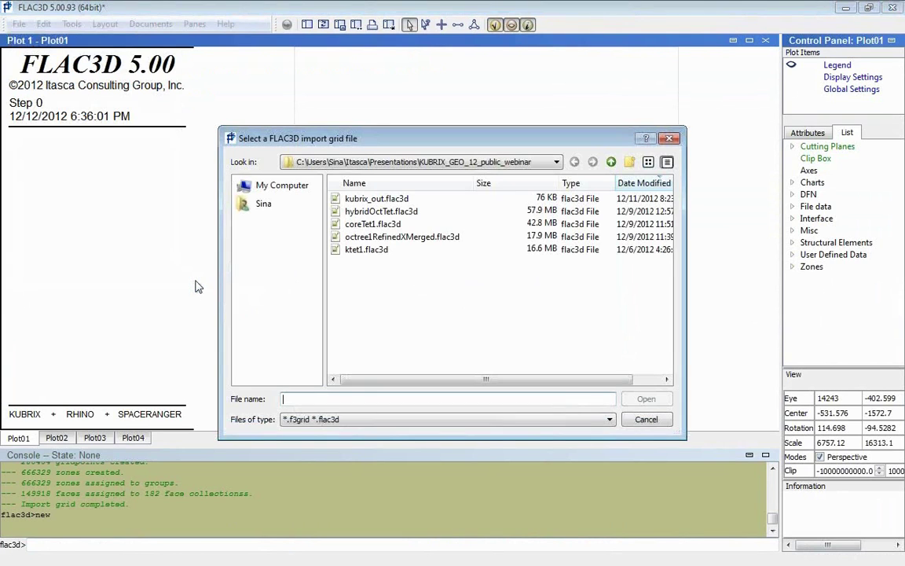
{"action": "double_click", "coordinate": [374, 250]}
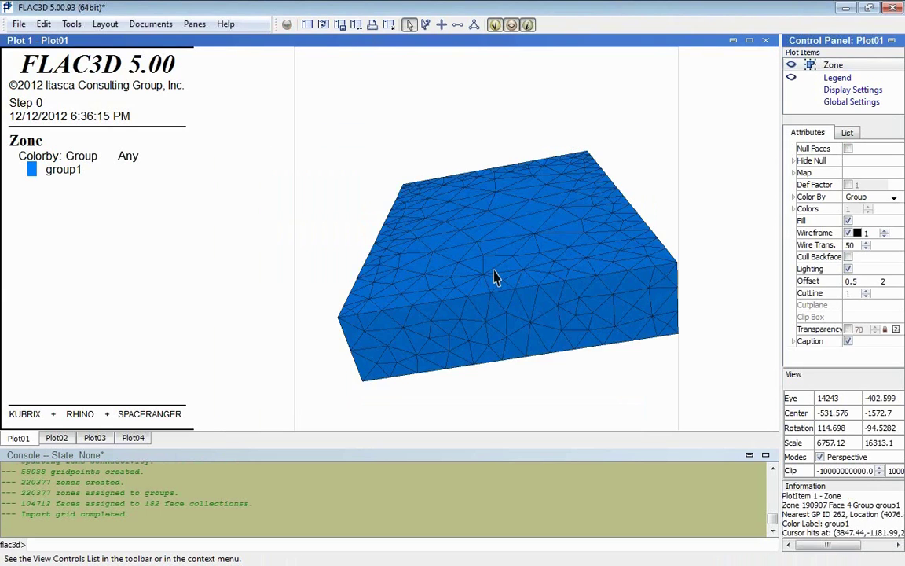
Rotate the imported tet block and make its zones transparent to reveal the interior.
{"action": "left_click_drag", "start_coordinate": [494, 276], "coordinate": [497, 206]}
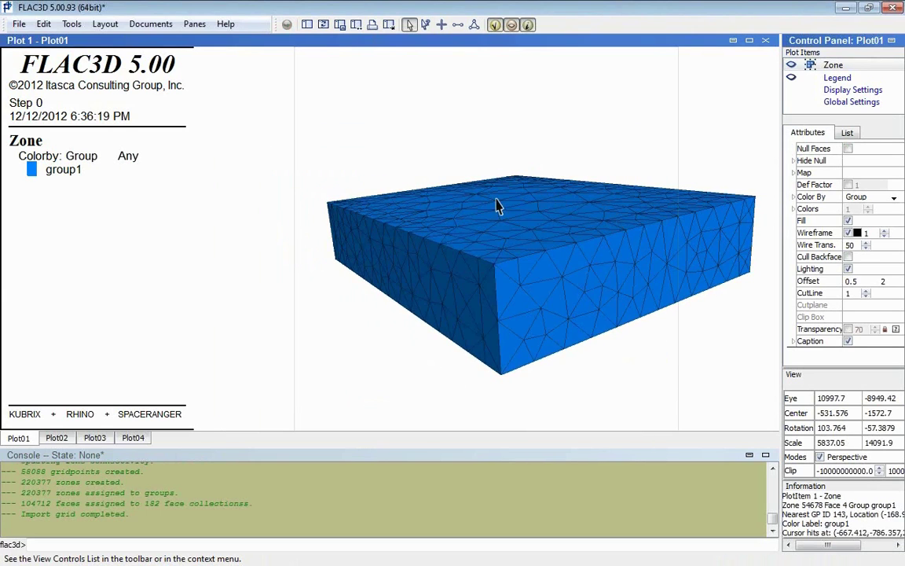
{"action": "left_click_drag", "start_coordinate": [602, 262], "coordinate": [618, 259]}
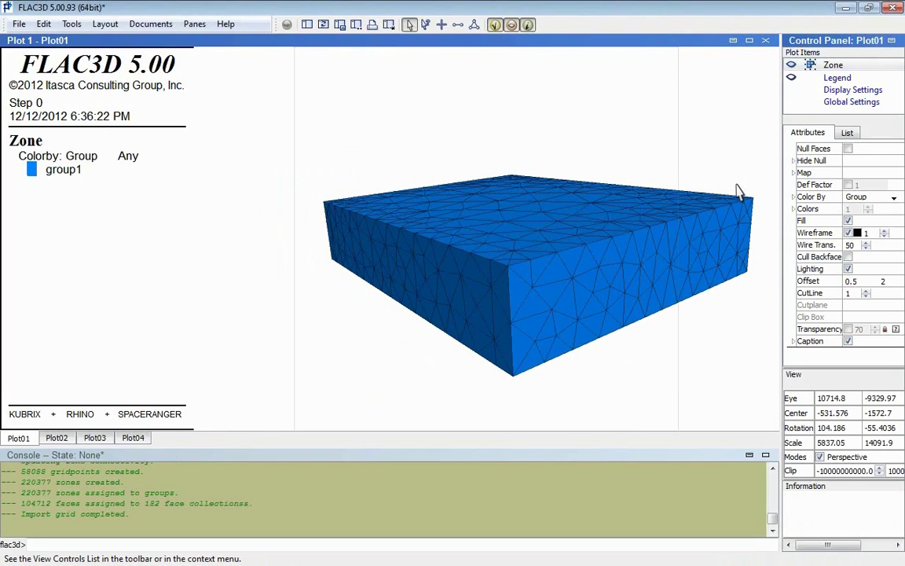
{"action": "left_click", "coordinate": [849, 329]}
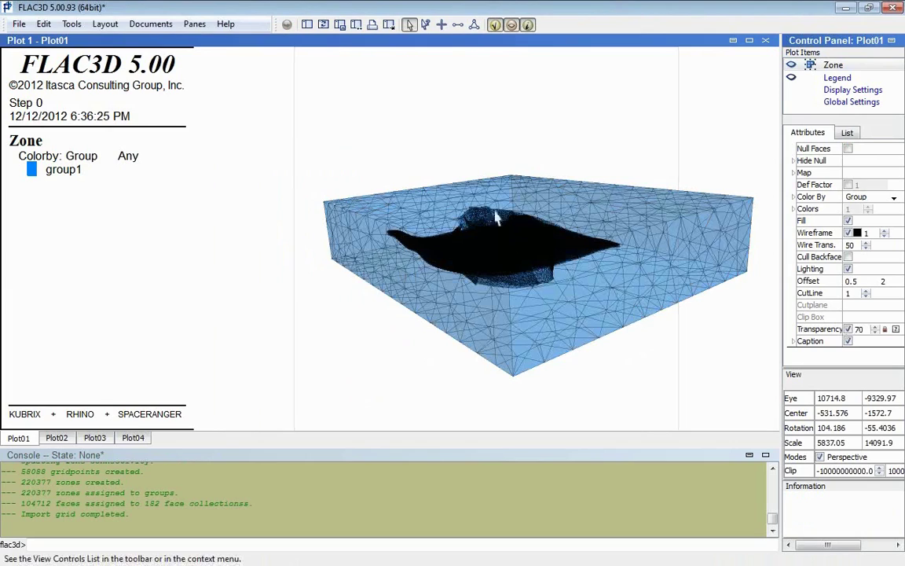
{"action": "scroll", "coordinate": [498, 225], "scroll_direction": "up", "scroll_amount": 2}
{"action": "scroll", "coordinate": [499, 224], "scroll_direction": "up", "scroll_amount": 6}
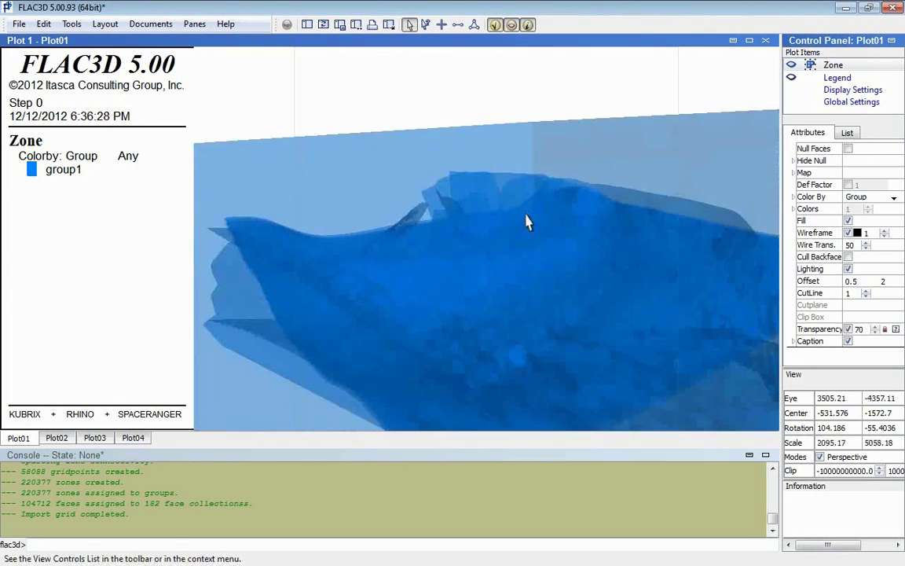
Zoom and orbit around the internal fault surfaces inside the see-through wireframe mesh.
{"action": "left_click_drag", "start_coordinate": [526, 223], "coordinate": [645, 315]}
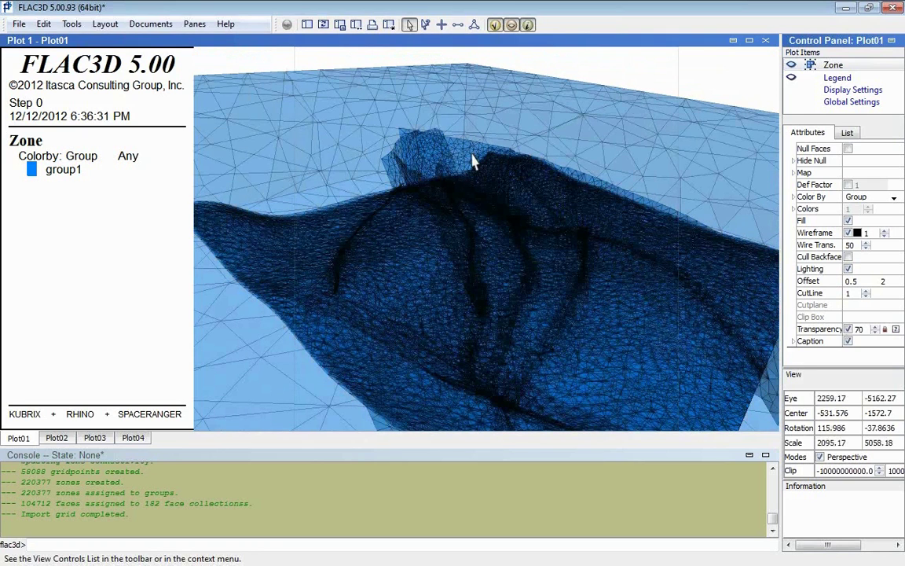
{"action": "scroll", "coordinate": [472, 162], "scroll_direction": "up", "scroll_amount": 5}
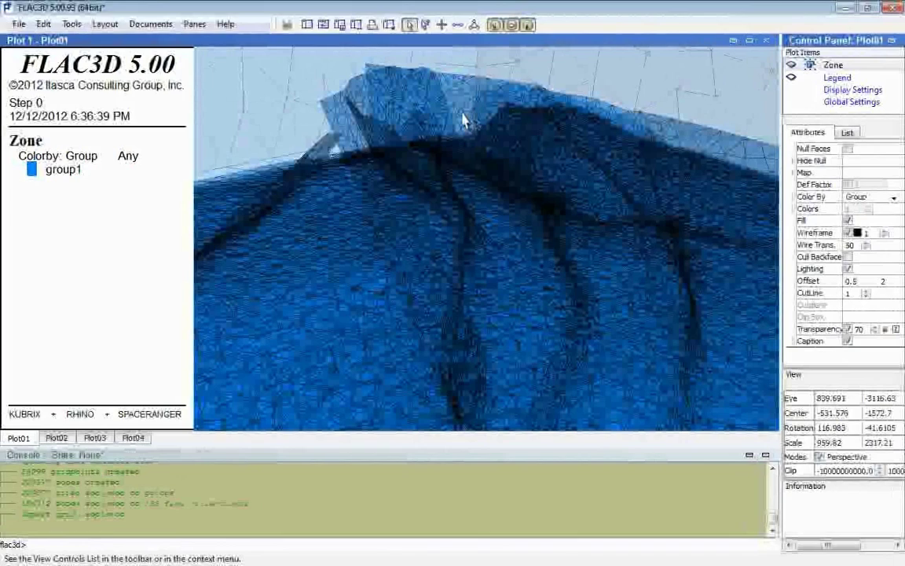
{"action": "left_click_drag", "start_coordinate": [463, 120], "coordinate": [453, 124]}
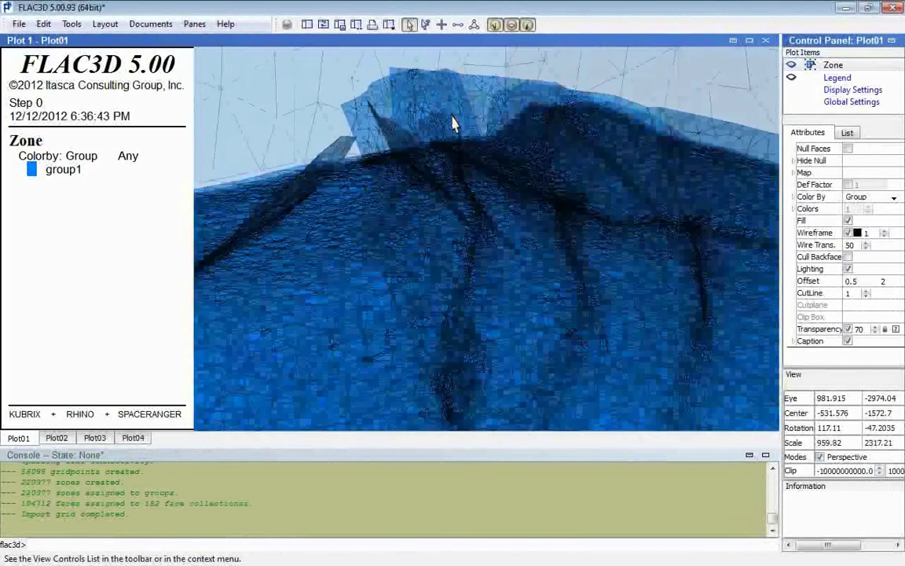
{"action": "scroll", "coordinate": [456, 125], "scroll_direction": "down", "scroll_amount": 1}
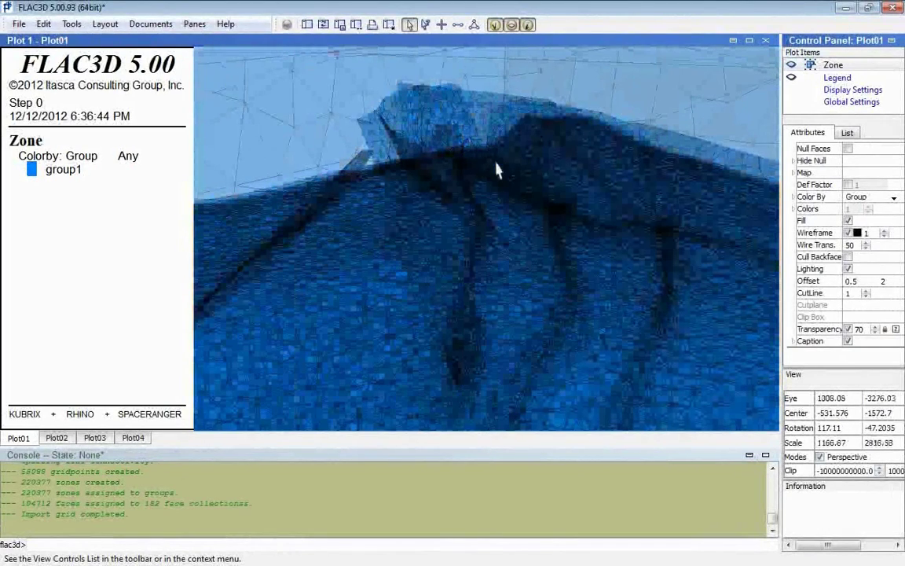
{"action": "scroll", "coordinate": [497, 173], "scroll_direction": "down", "scroll_amount": 2}
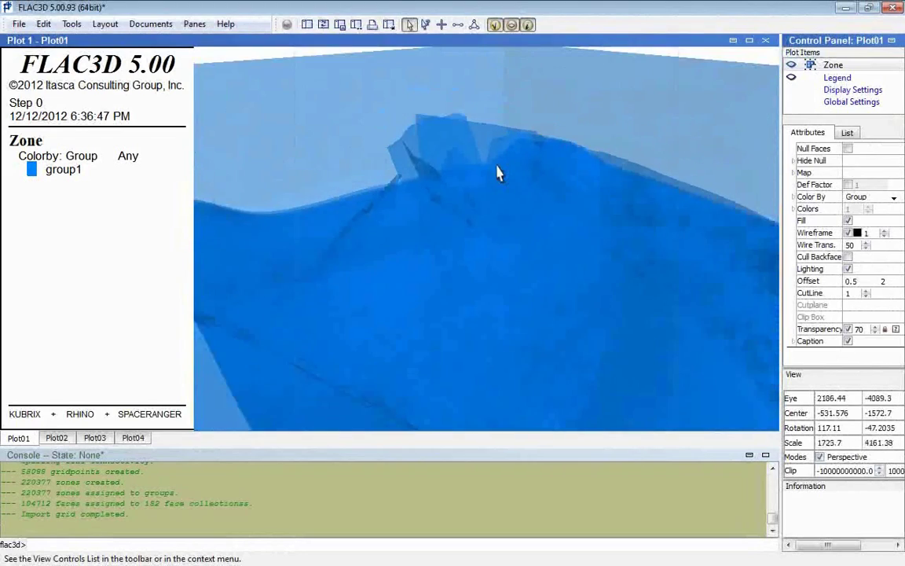
{"action": "left_click_drag", "start_coordinate": [503, 197], "coordinate": [481, 177]}
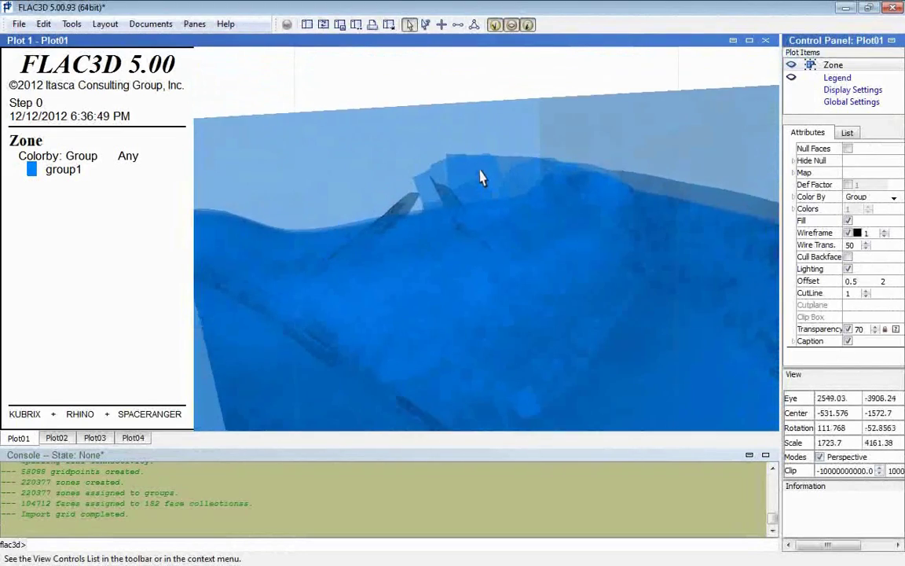
{"action": "scroll", "coordinate": [481, 177], "scroll_direction": "down", "scroll_amount": 1}
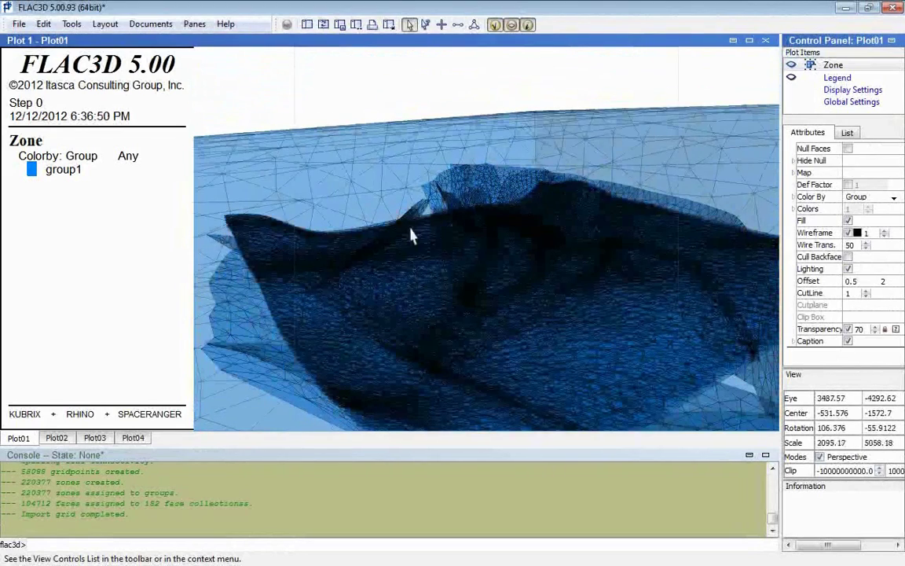
{"action": "scroll", "coordinate": [519, 184], "scroll_direction": "up", "scroll_amount": 2}
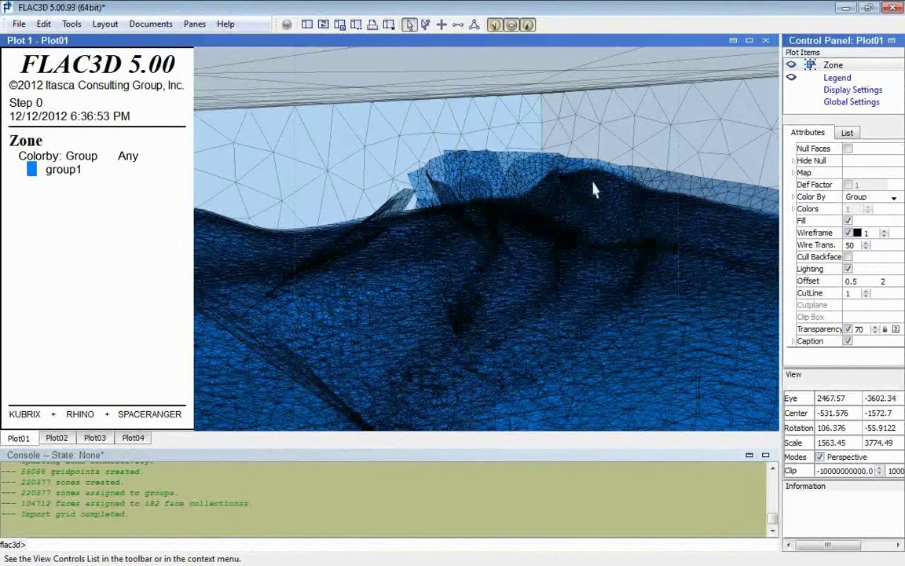
Add a Zones > Face Group plot item from the Control Panel's List tab.
{"action": "left_click", "coordinate": [846, 133]}
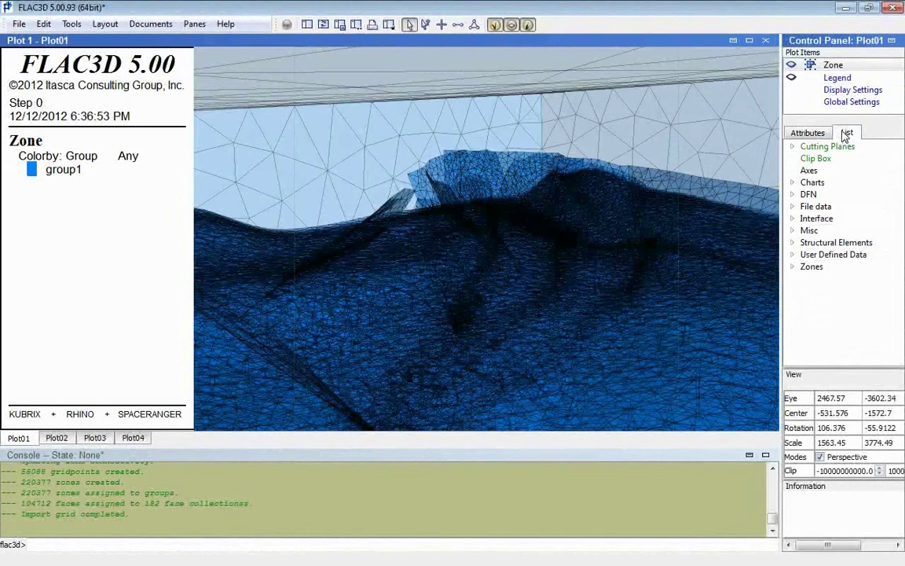
{"action": "left_click", "coordinate": [792, 266]}
{"action": "scroll", "coordinate": [849, 297], "scroll_direction": "down", "scroll_amount": 2}
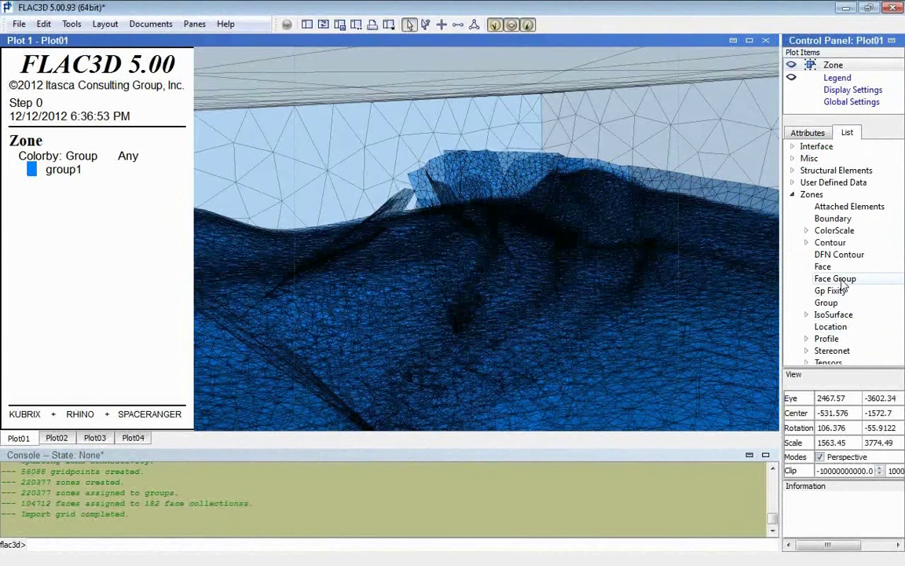
{"action": "left_click", "coordinate": [837, 281]}
{"action": "scroll", "coordinate": [633, 266], "scroll_direction": "down", "scroll_amount": 5}
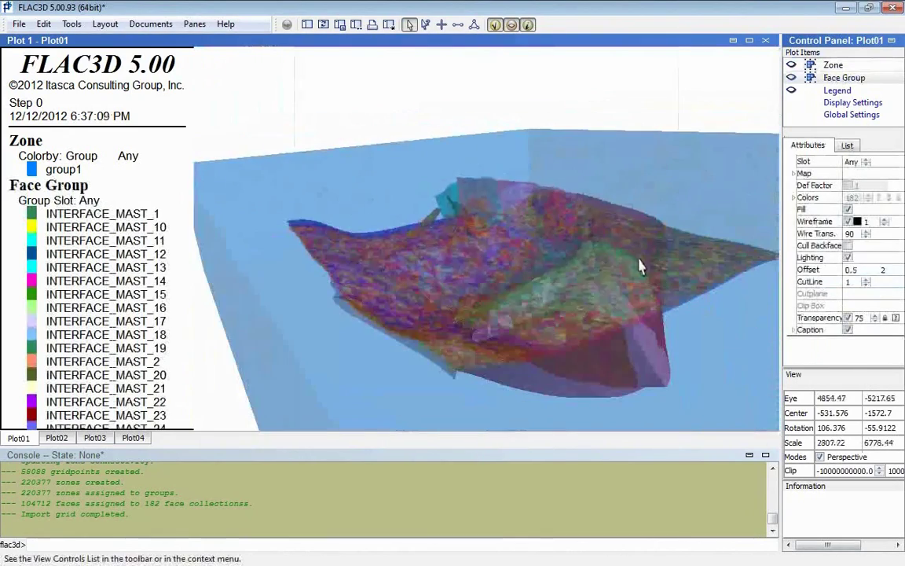
Hide the zone plot, render the face groups opaque, and orbit the coloured interface faces.
{"action": "left_click", "coordinate": [791, 66]}
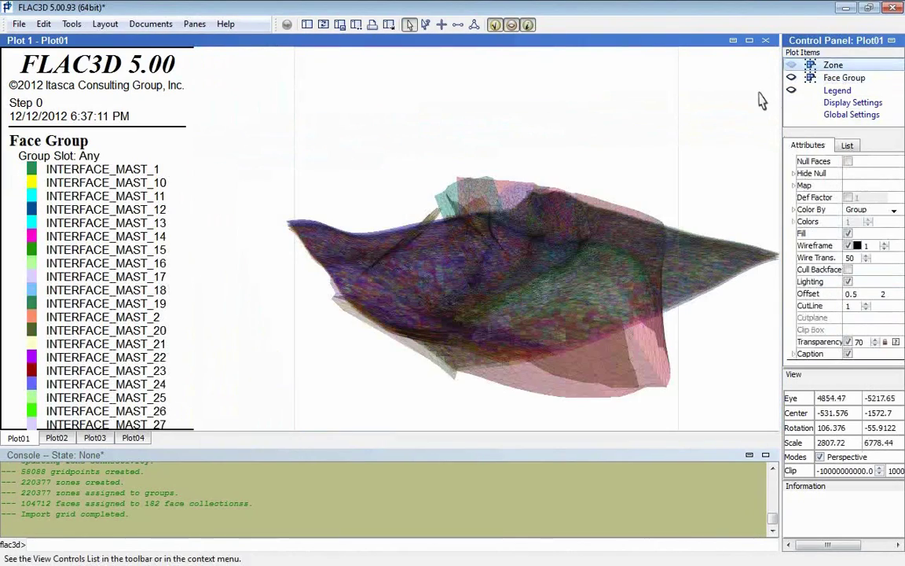
{"action": "left_click", "coordinate": [848, 343]}
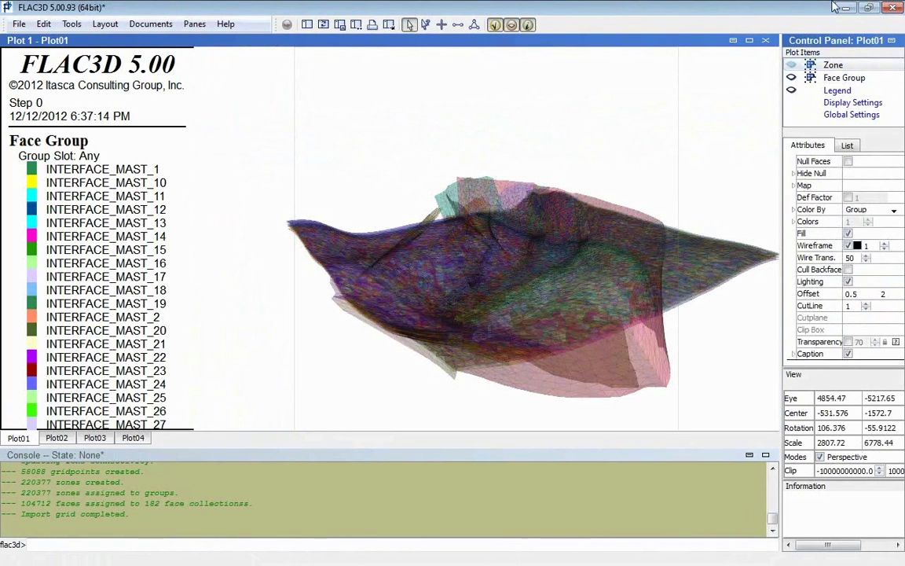
{"action": "left_click", "coordinate": [844, 78]}
{"action": "left_click", "coordinate": [848, 318]}
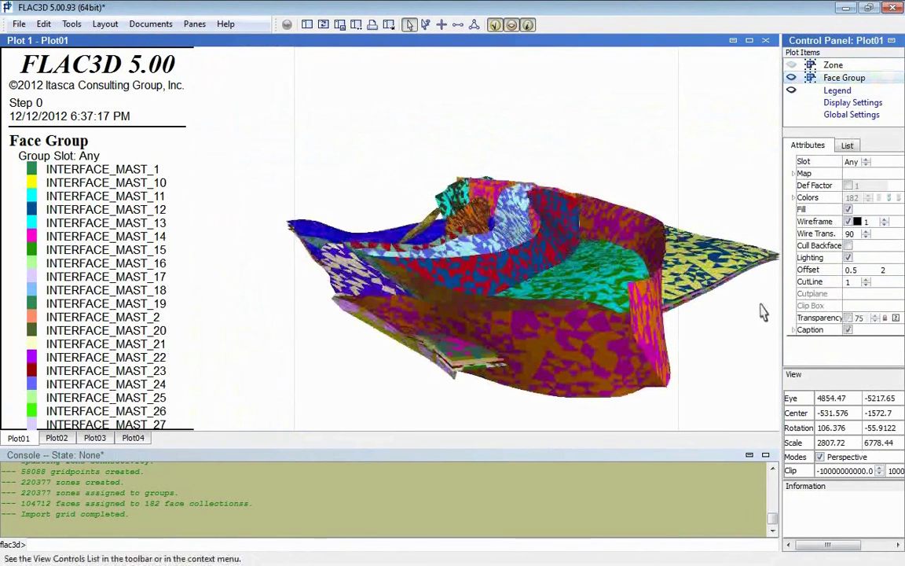
{"action": "left_click_drag", "start_coordinate": [762, 311], "coordinate": [562, 275]}
{"action": "scroll", "coordinate": [662, 290], "scroll_direction": "up", "scroll_amount": 10}
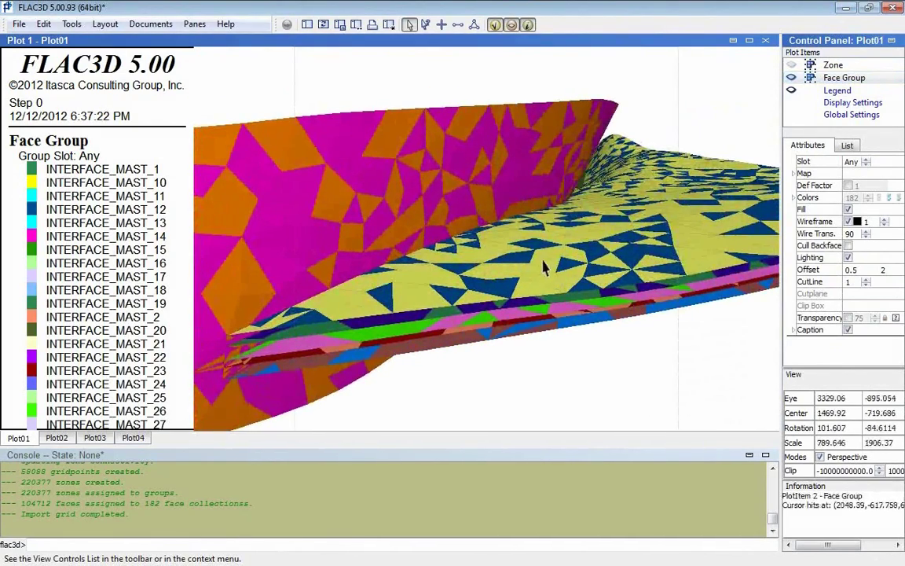
{"action": "scroll", "coordinate": [519, 277], "scroll_direction": "down", "scroll_amount": 5}
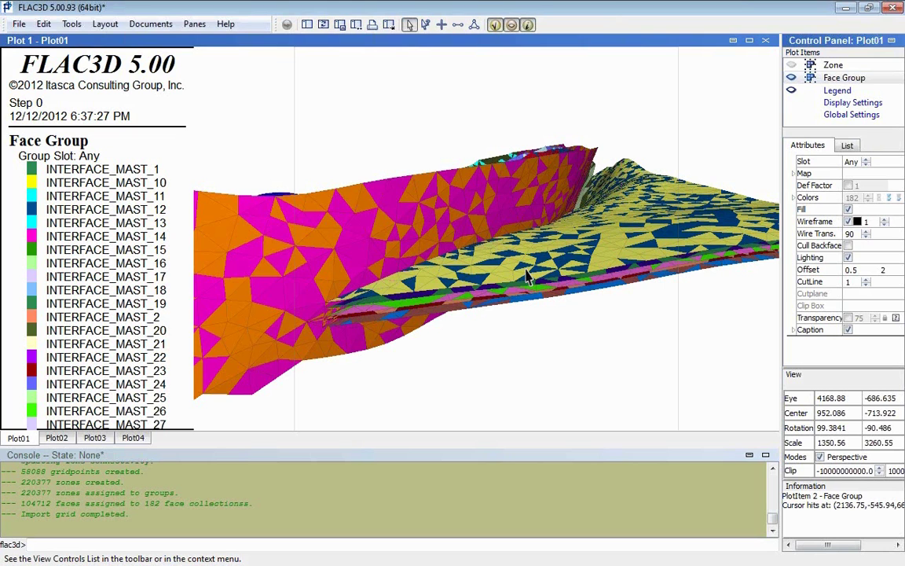
{"action": "left_click_drag", "start_coordinate": [528, 276], "coordinate": [560, 270]}
{"action": "scroll", "coordinate": [560, 270], "scroll_direction": "down", "scroll_amount": 5}
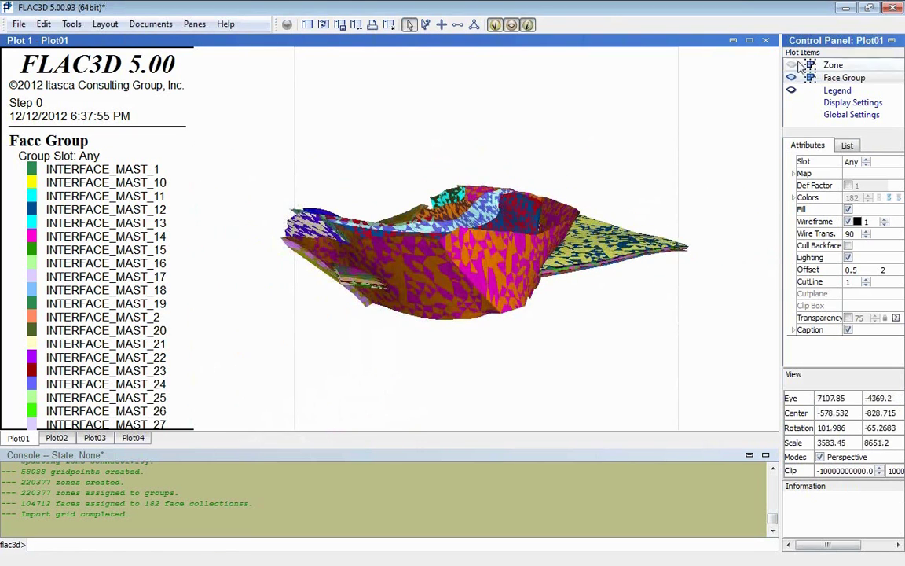
Show the zone plot again with Transparency on, exposing the face groups inside the block.
{"action": "left_click", "coordinate": [791, 65]}
{"action": "left_click_drag", "start_coordinate": [558, 111], "coordinate": [551, 140]}
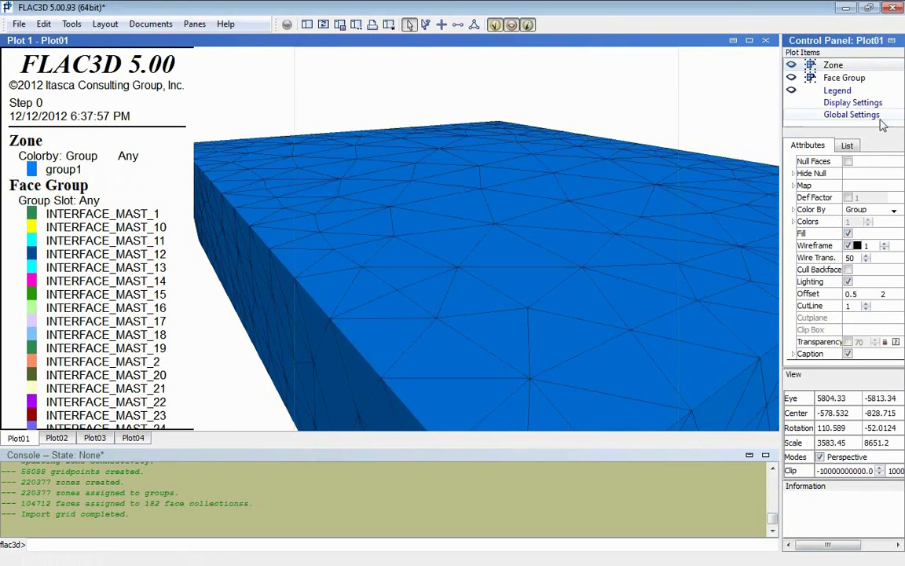
{"action": "left_click", "coordinate": [848, 342]}
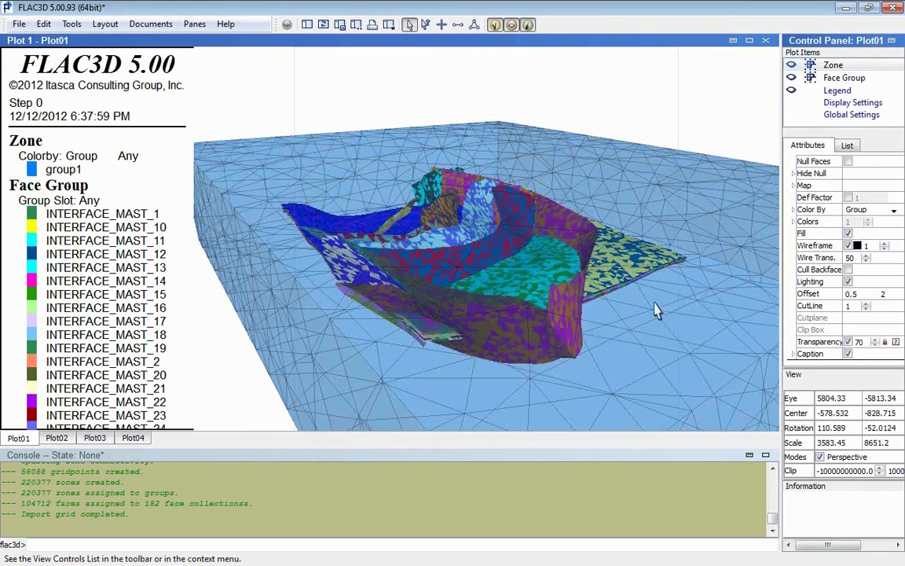
{"action": "left_click_drag", "start_coordinate": [657, 309], "coordinate": [659, 271]}
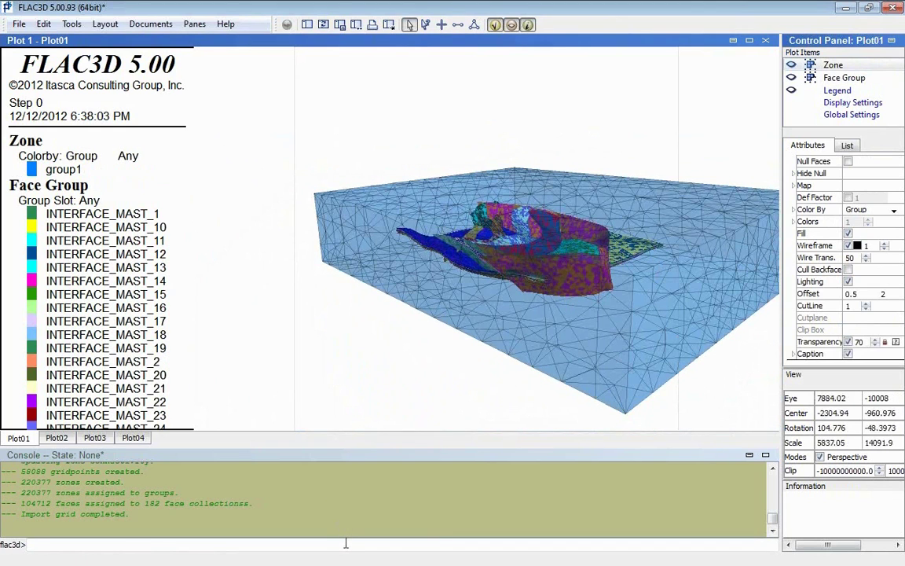
Start a new model with the 'new' command, discarding the current one.
{"action": "type", "text": "new"}
{"action": "key", "text": "Return"}
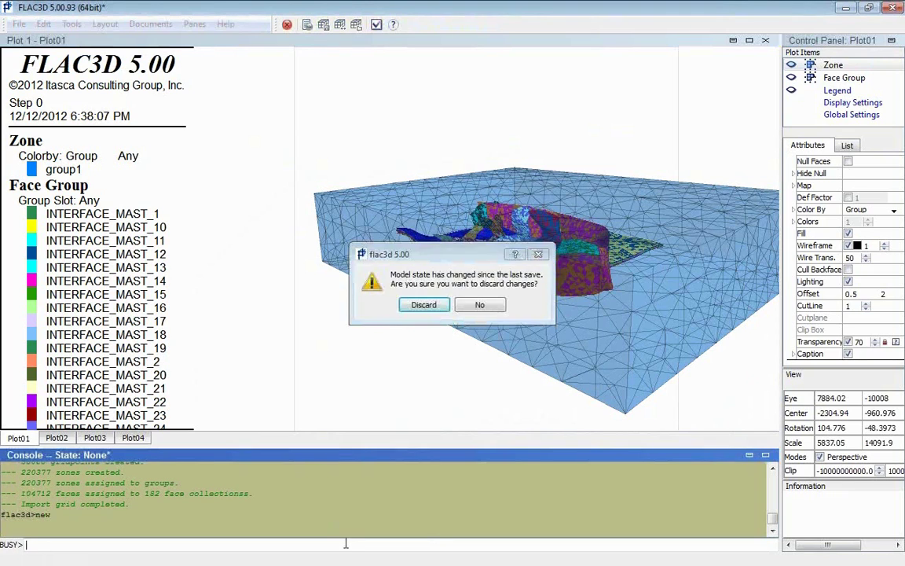
{"action": "key", "text": "Return"}
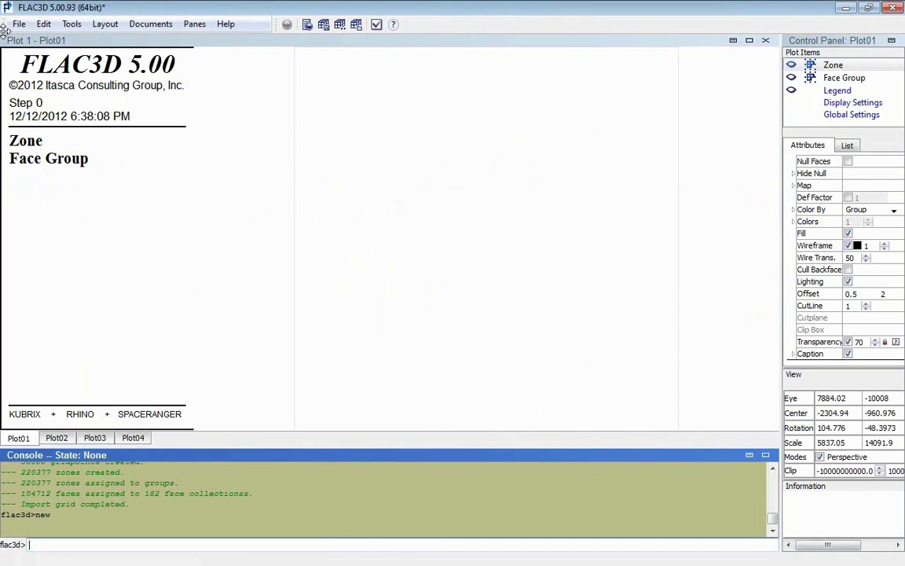
Import the octree1RefinedXMerged.flac3d grid through File > Grid > Import.
{"action": "left_click", "coordinate": [17, 23]}
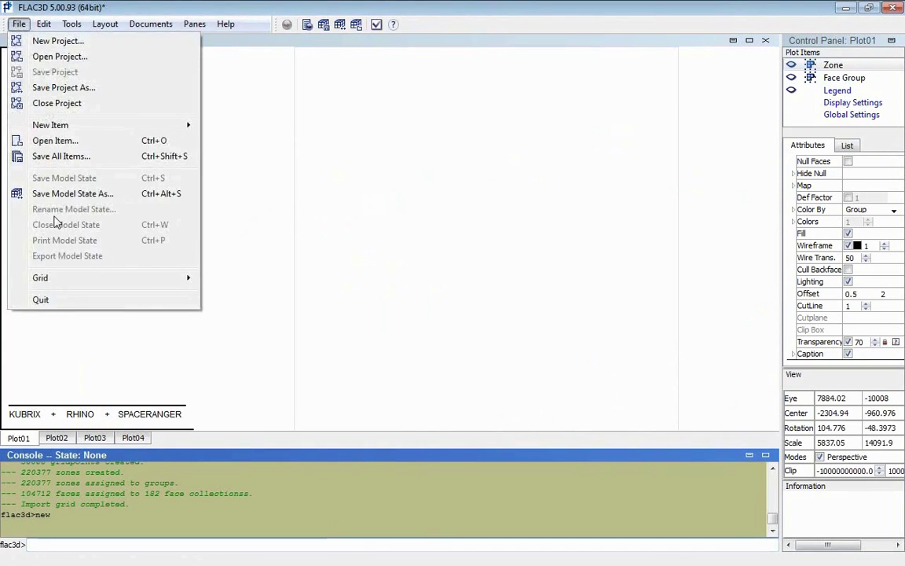
{"action": "mouse_move", "coordinate": [70, 278]}
{"action": "left_click", "coordinate": [247, 285]}
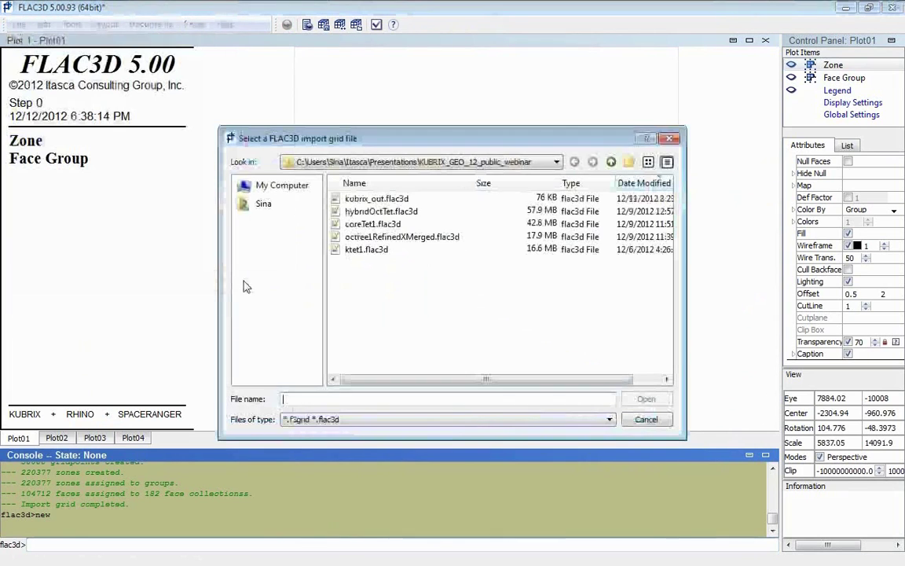
{"action": "double_click", "coordinate": [402, 237]}
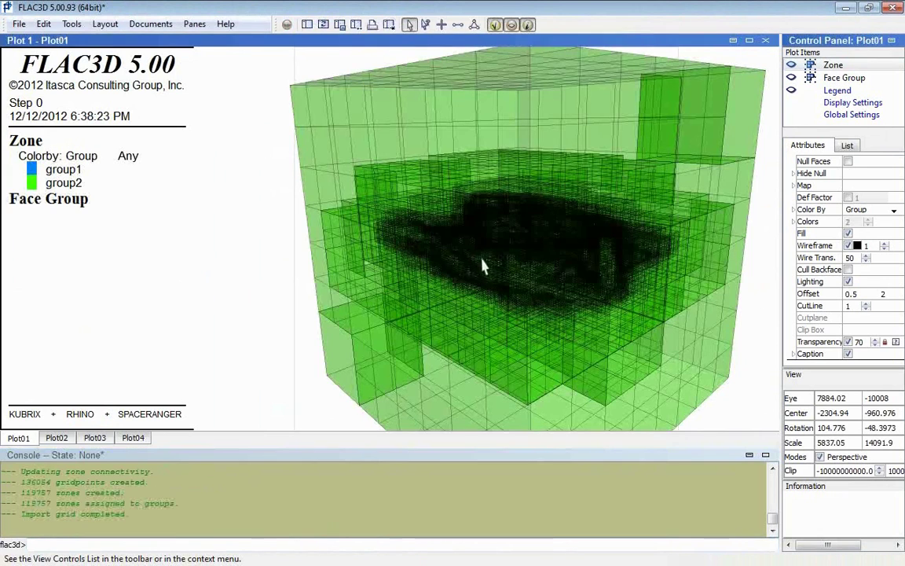
Toggle the green block's Transparency off and back on, orbiting and zooming into it.
{"action": "scroll", "coordinate": [471, 283], "scroll_direction": "down", "scroll_amount": 3}
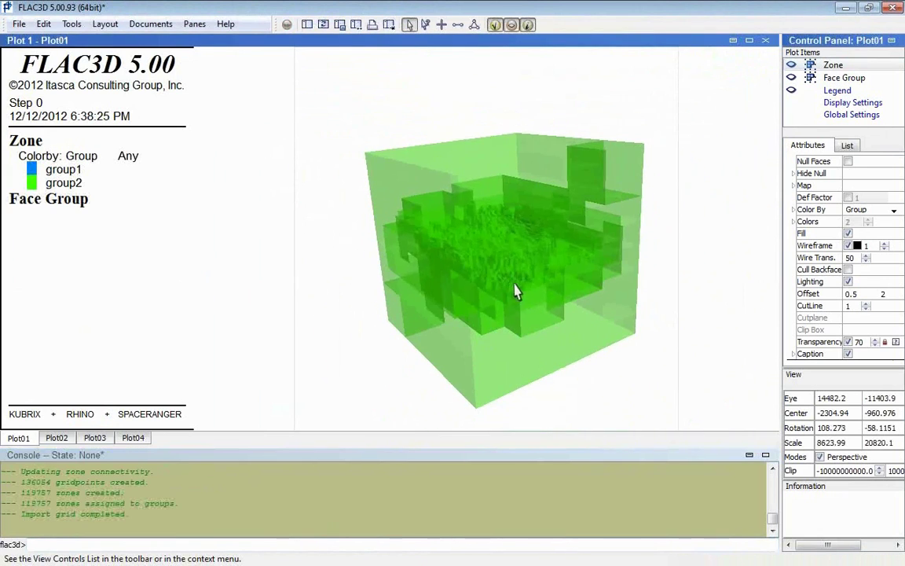
{"action": "left_click", "coordinate": [848, 342]}
{"action": "left_click_drag", "start_coordinate": [767, 312], "coordinate": [701, 303]}
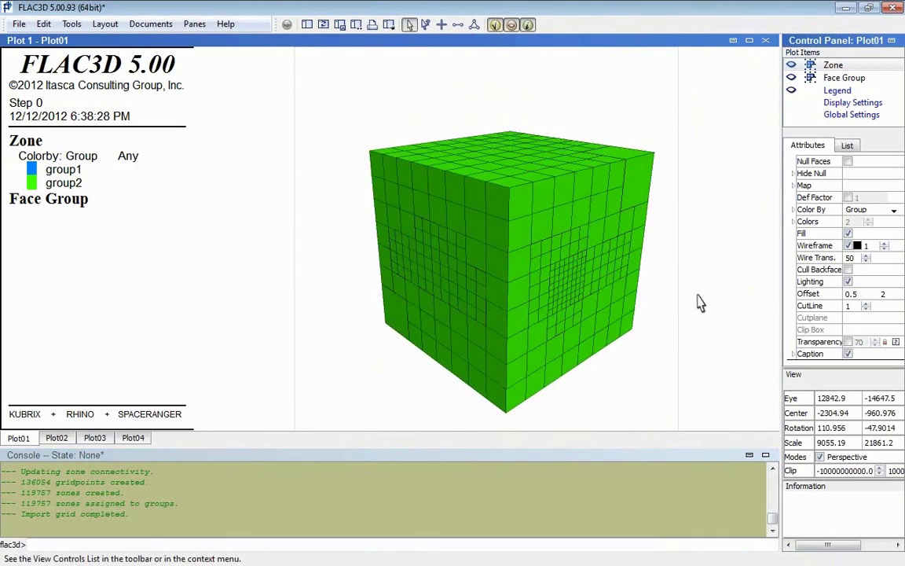
{"action": "left_click", "coordinate": [848, 342]}
{"action": "left_click_drag", "start_coordinate": [708, 370], "coordinate": [677, 351]}
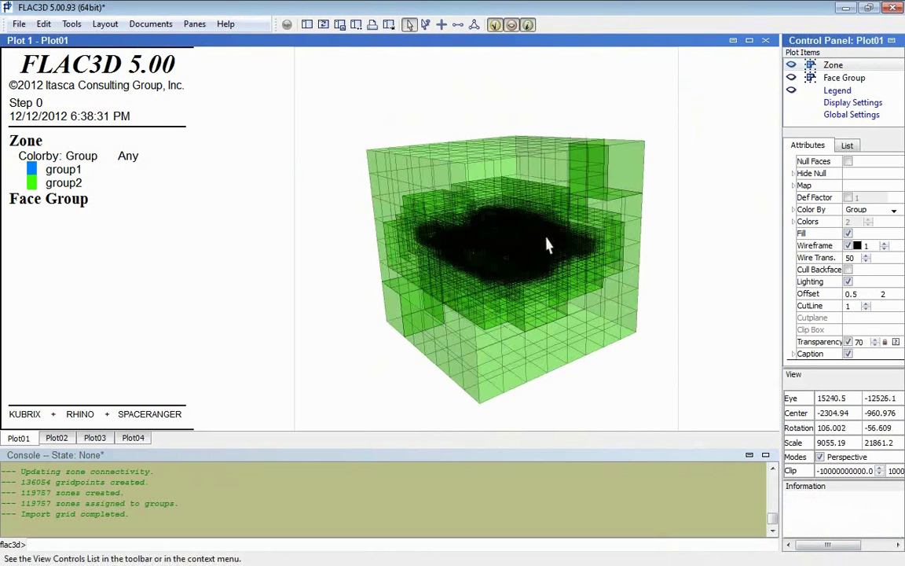
{"action": "scroll", "coordinate": [545, 244], "scroll_direction": "up", "scroll_amount": 2}
{"action": "left_click_drag", "start_coordinate": [411, 210], "coordinate": [511, 276]}
{"action": "scroll", "coordinate": [532, 257], "scroll_direction": "up", "scroll_amount": 3}
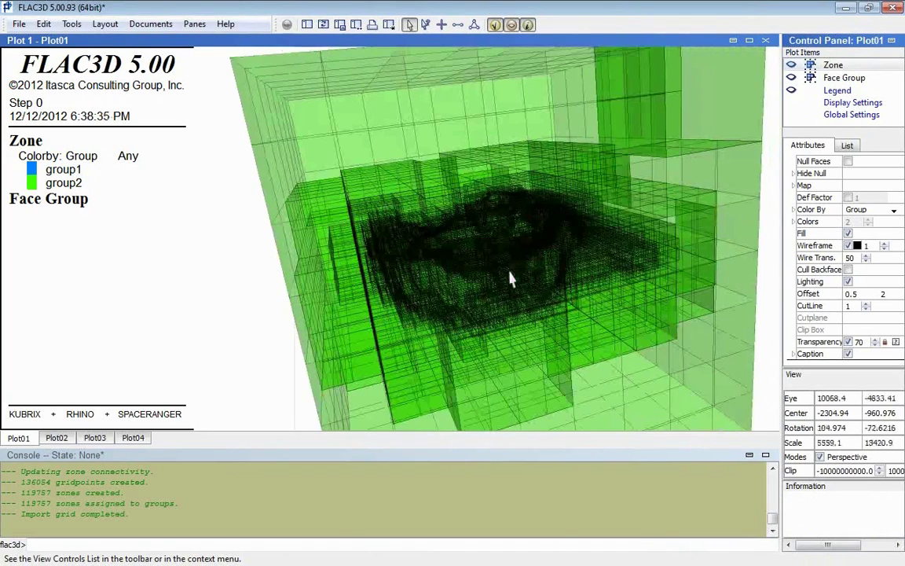
{"action": "scroll", "coordinate": [592, 310], "scroll_direction": "down", "scroll_amount": 5}
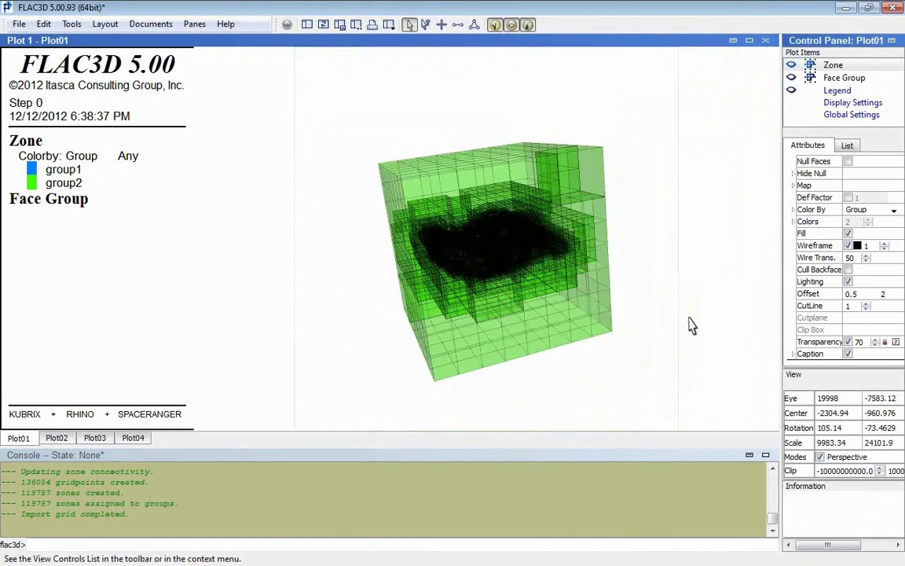
{"action": "left_click_drag", "start_coordinate": [734, 333], "coordinate": [693, 259]}
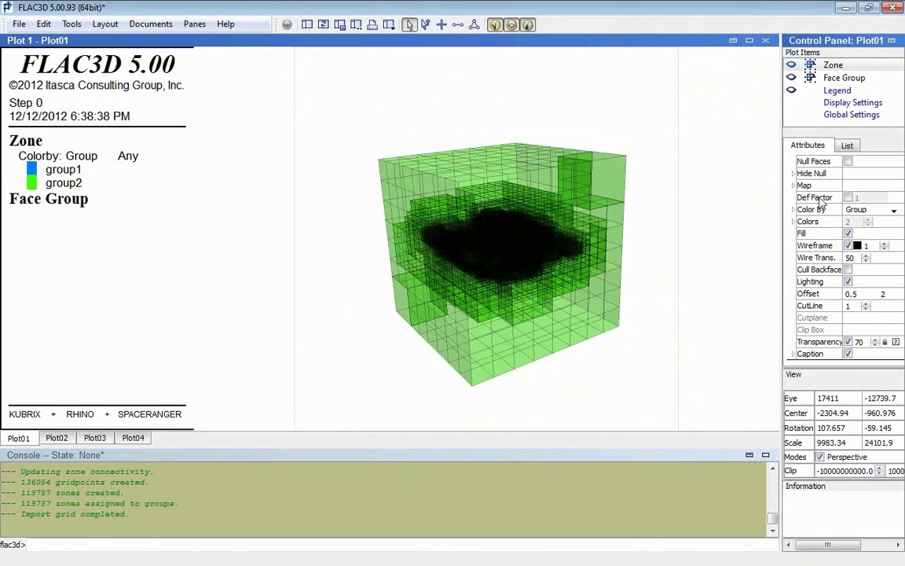
Hide the group2 zones from the cube's right-click menu.
{"action": "right_click", "coordinate": [616, 189]}
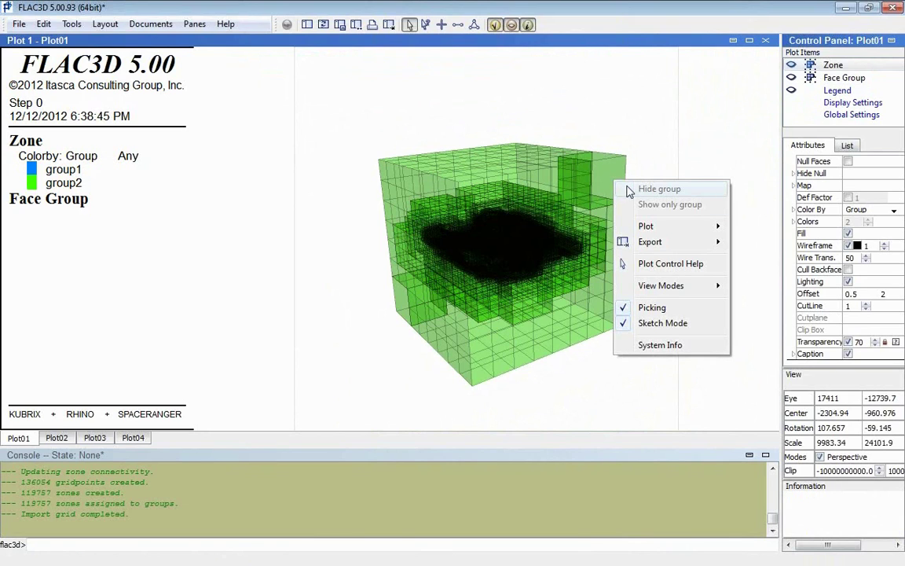
{"action": "left_click", "coordinate": [630, 121]}
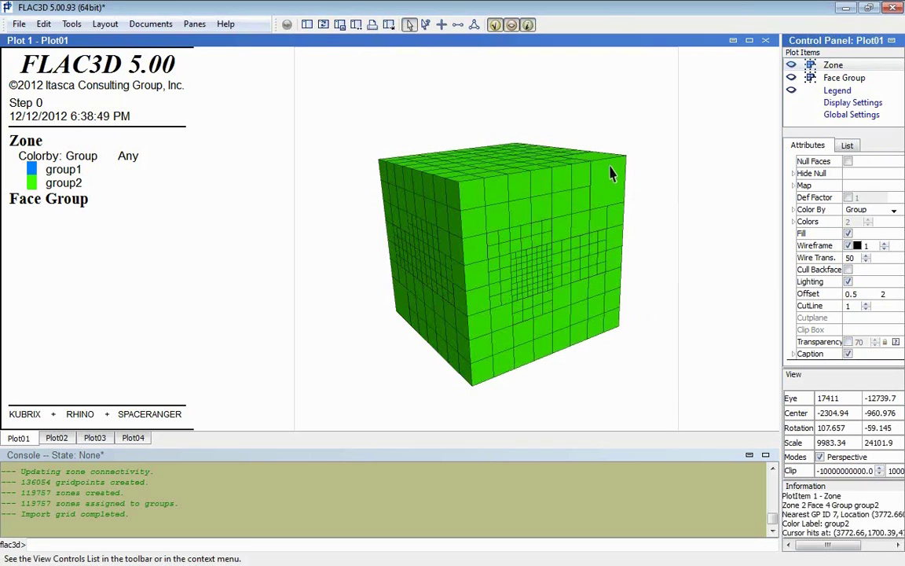
{"action": "mouse_move", "coordinate": [611, 167]}
{"action": "left_mouse_down"}
{"action": "mouse_move", "coordinate": [597, 178]}
{"action": "mouse_move", "coordinate": [604, 182]}
{"action": "left_mouse_up"}
{"action": "right_click", "coordinate": [567, 178]}
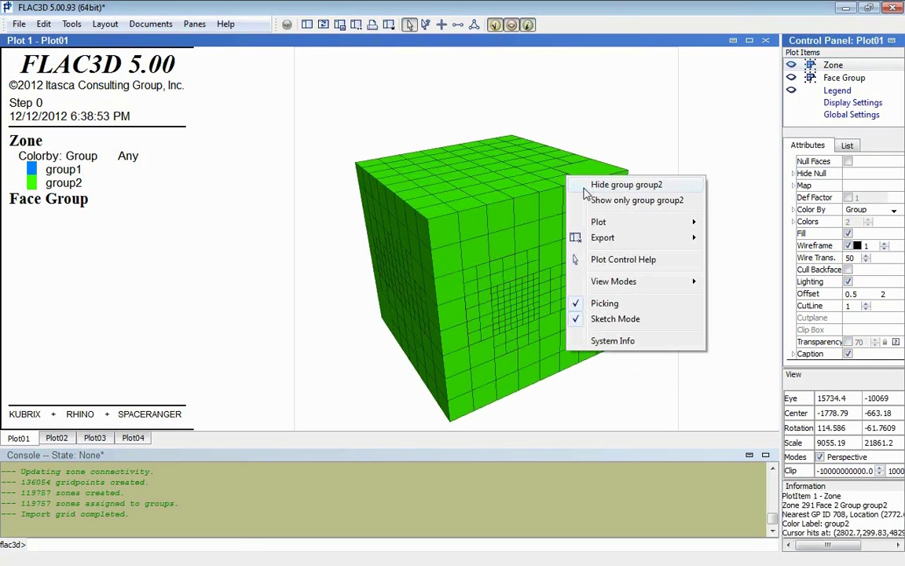
{"action": "left_click", "coordinate": [621, 185]}
Zoom and turn the red NEW_1 body for oblique, side and top views of its hollow.
{"action": "scroll", "coordinate": [503, 259], "scroll_direction": "up", "scroll_amount": 5}
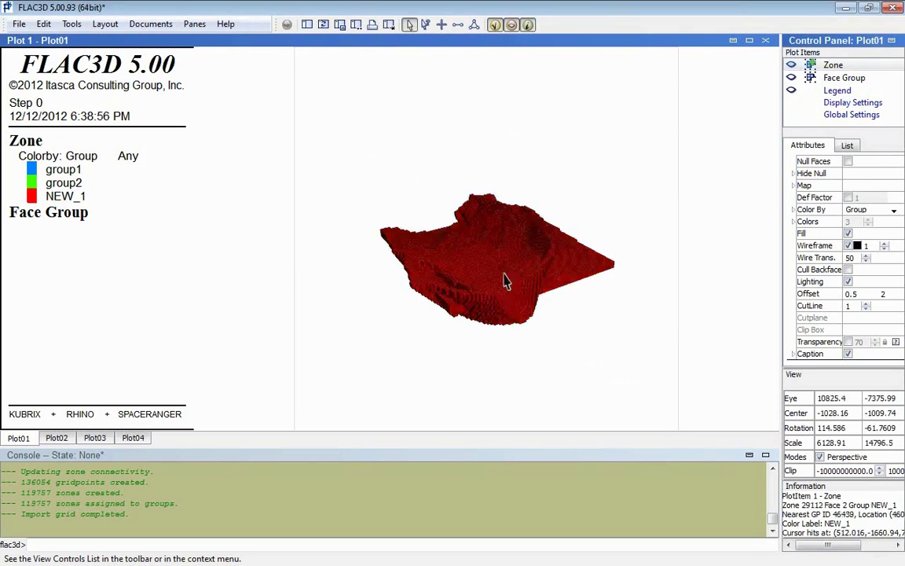
{"action": "scroll", "coordinate": [542, 338], "scroll_direction": "up", "scroll_amount": 2}
{"action": "left_click_drag", "start_coordinate": [530, 360], "coordinate": [570, 275]}
{"action": "scroll", "coordinate": [520, 290], "scroll_direction": "up", "scroll_amount": 2}
{"action": "scroll", "coordinate": [595, 262], "scroll_direction": "up", "scroll_amount": 2}
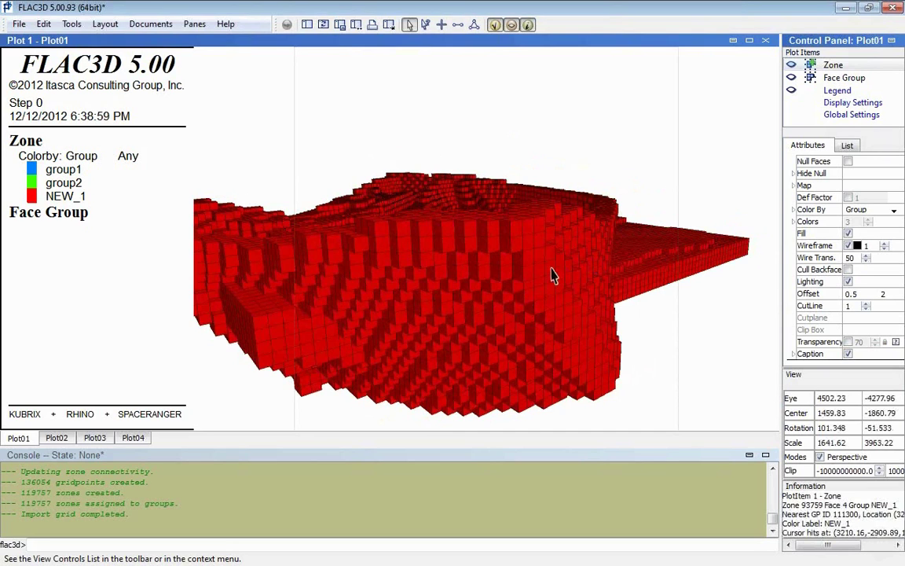
{"action": "scroll", "coordinate": [551, 273], "scroll_direction": "down", "scroll_amount": 3}
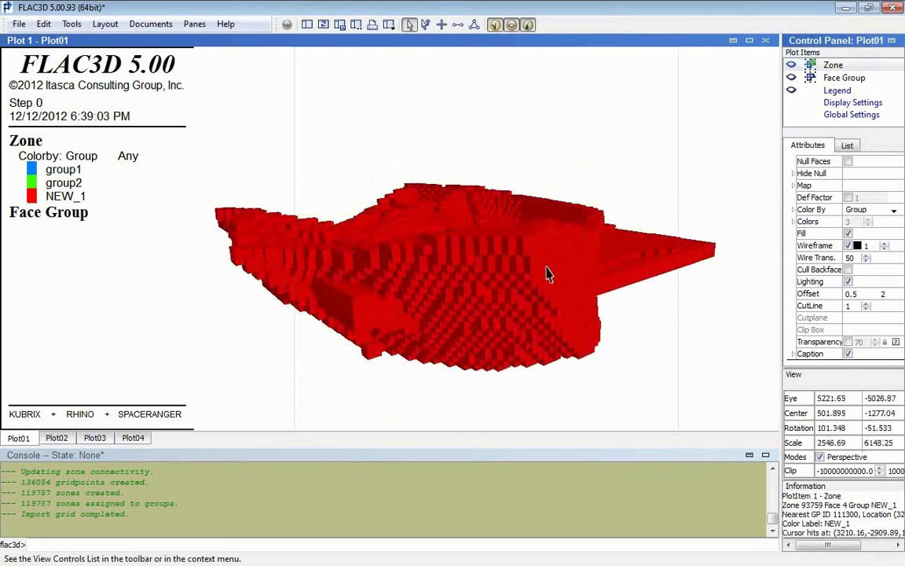
{"action": "left_click_drag", "start_coordinate": [545, 273], "coordinate": [479, 323]}
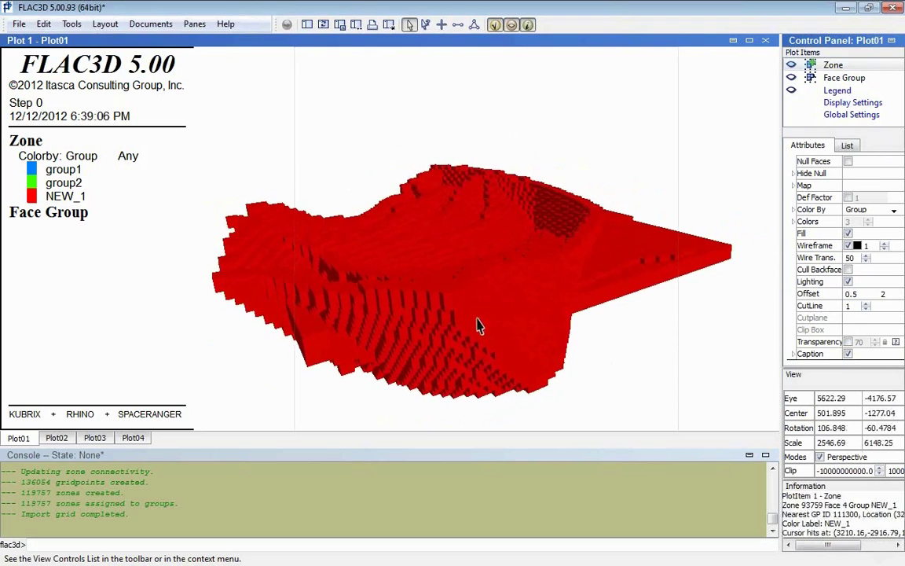
{"action": "mouse_move", "coordinate": [391, 338]}
{"action": "left_mouse_down"}
{"action": "mouse_move", "coordinate": [564, 396]}
{"action": "mouse_move", "coordinate": [523, 383]}
{"action": "left_mouse_up"}
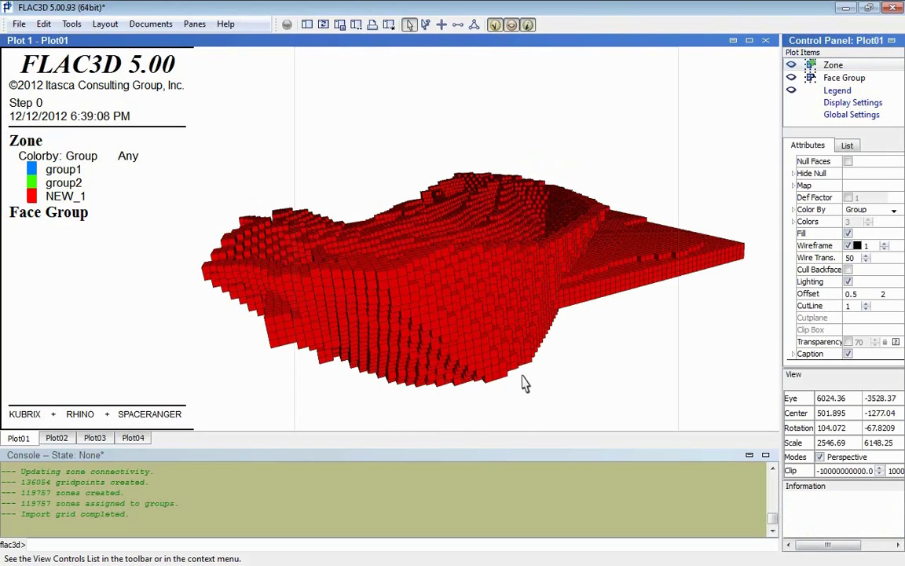
{"action": "left_click_drag", "start_coordinate": [485, 343], "coordinate": [516, 353]}
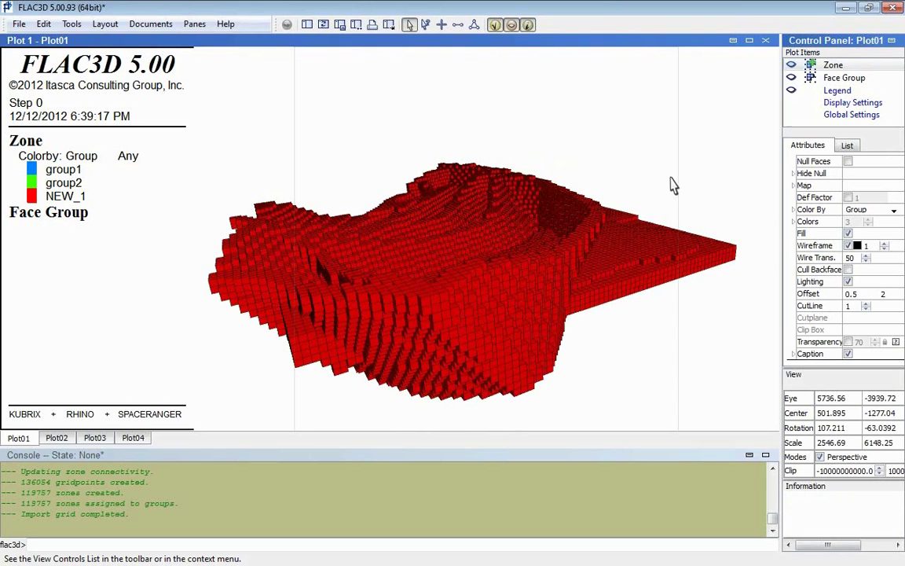
Delete the Group element from the zone range's Intersection, restoring the full green octree cube.
{"action": "left_click", "coordinate": [811, 66]}
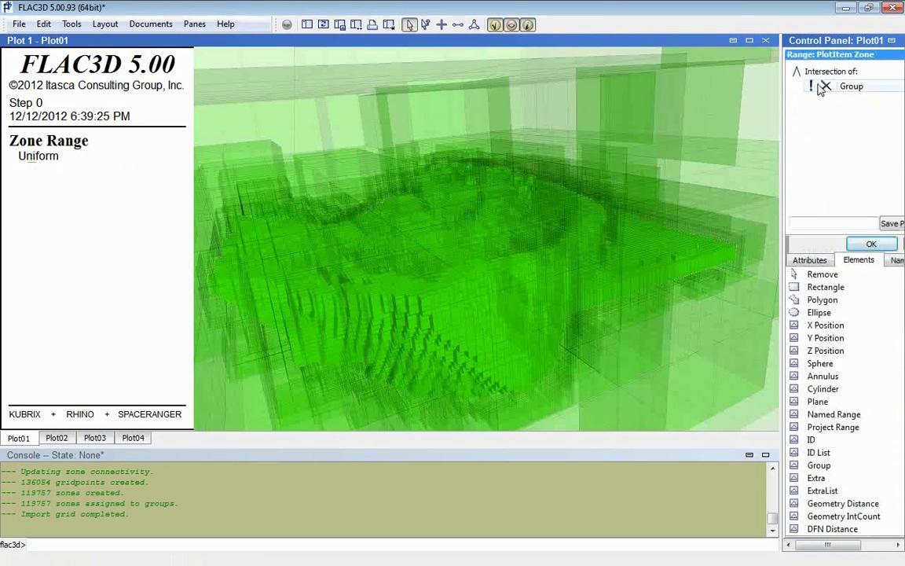
{"action": "left_click", "coordinate": [826, 88]}
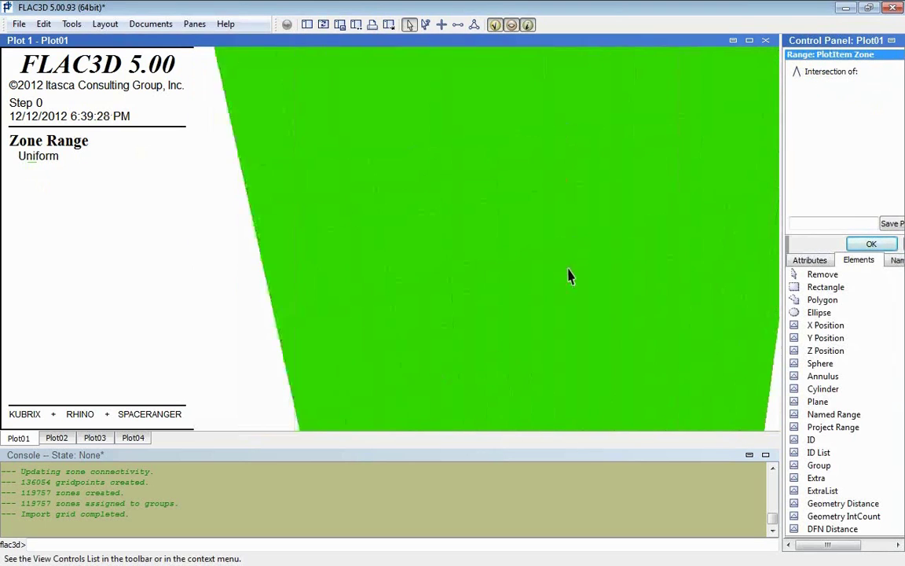
{"action": "left_click_drag", "start_coordinate": [570, 275], "coordinate": [544, 135]}
{"action": "left_click", "coordinate": [301, 488]}
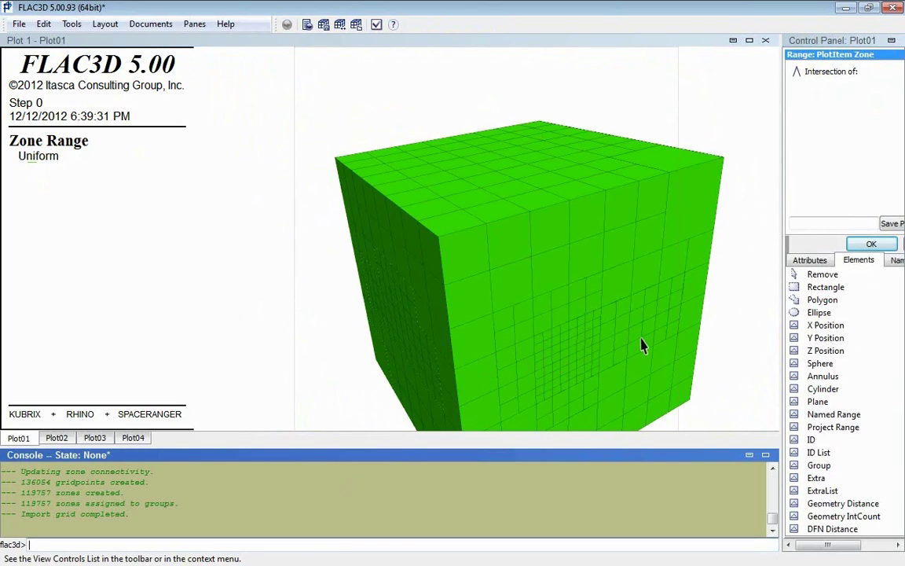
{"action": "left_click", "coordinate": [452, 544]}
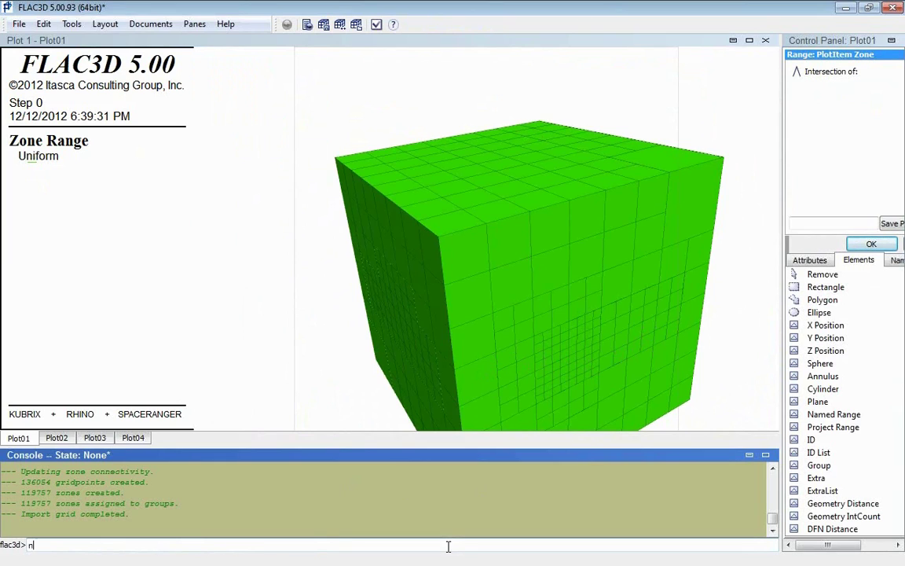
Run 'new' to clear the model and import coreTet1.flac3d via File > Grid > Import.
{"action": "key", "text": "Return"}
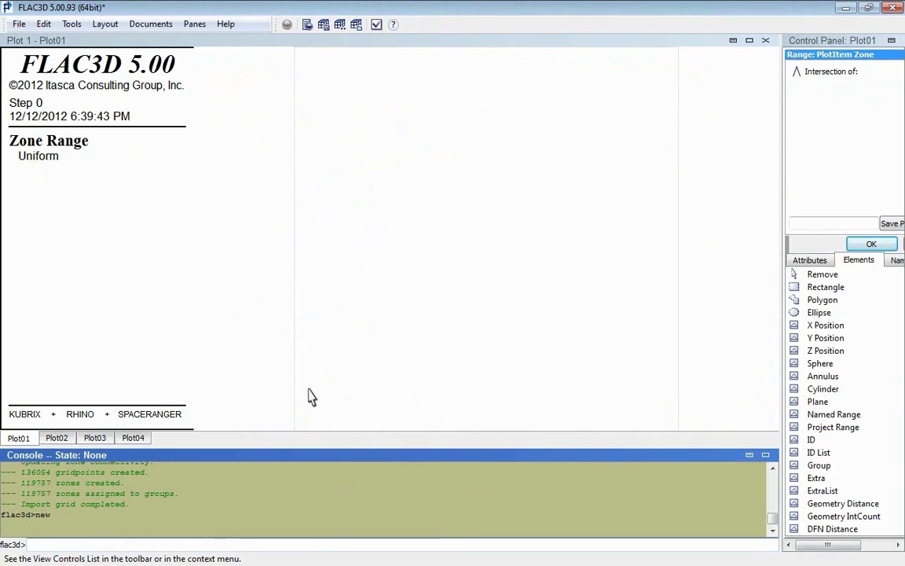
{"action": "left_click", "coordinate": [18, 24]}
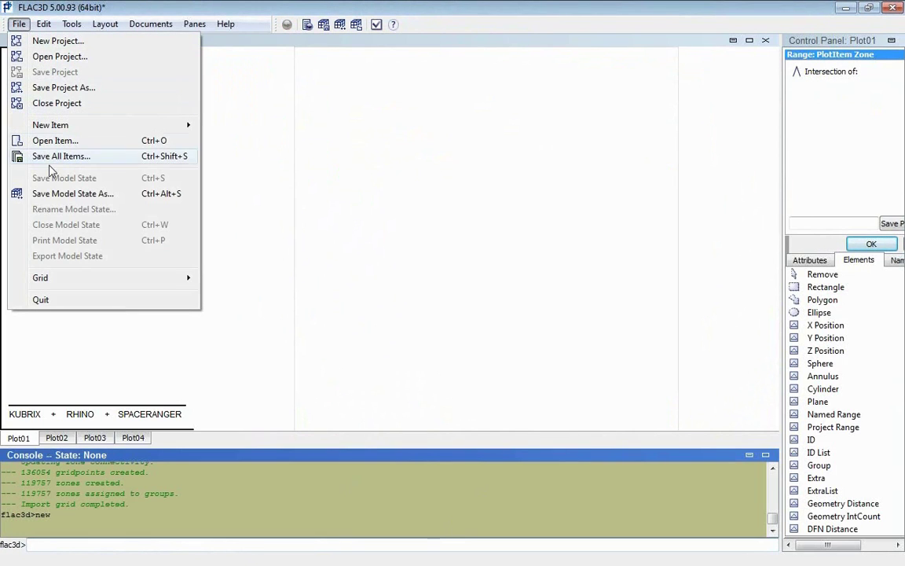
{"action": "mouse_move", "coordinate": [76, 279]}
{"action": "left_click", "coordinate": [229, 283]}
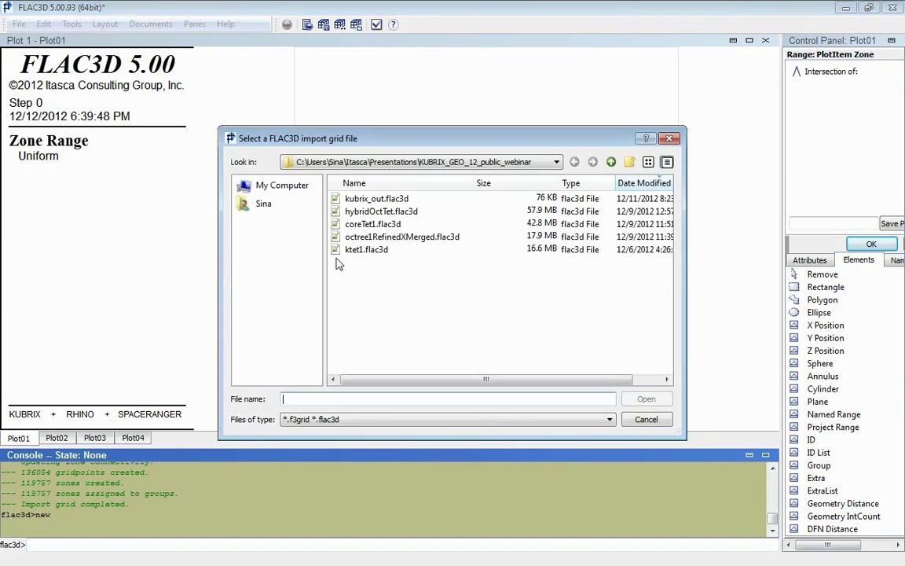
{"action": "double_click", "coordinate": [372, 225]}
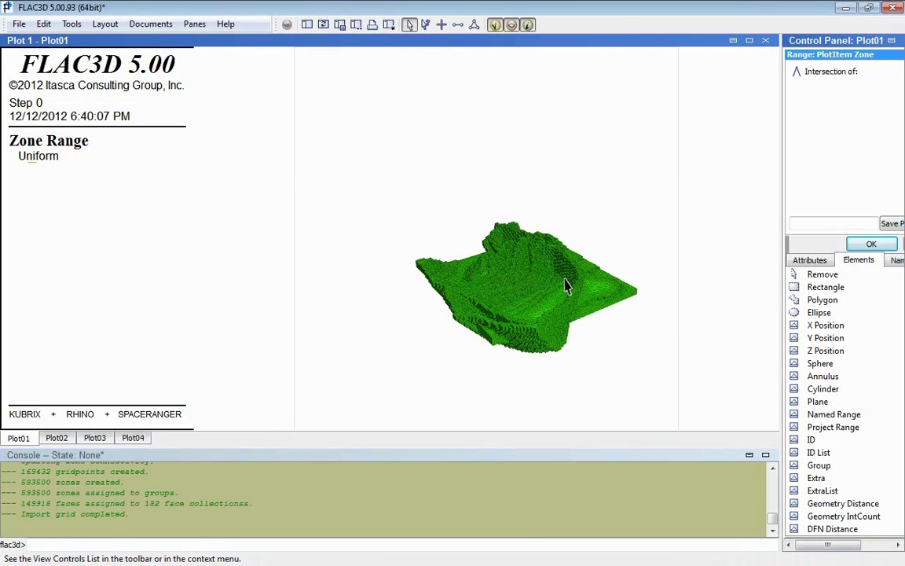
Rotate and zoom onto the mesh's side, then confirm the zone range with OK.
{"action": "left_click_drag", "start_coordinate": [567, 283], "coordinate": [534, 319]}
{"action": "scroll", "coordinate": [526, 322], "scroll_direction": "up", "scroll_amount": 5}
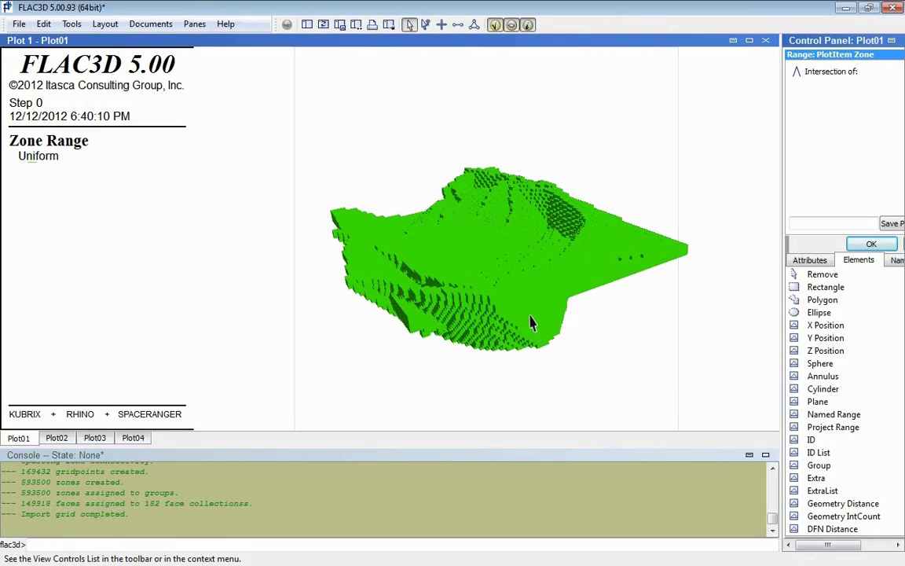
{"action": "scroll", "coordinate": [511, 276], "scroll_direction": "up", "scroll_amount": 8}
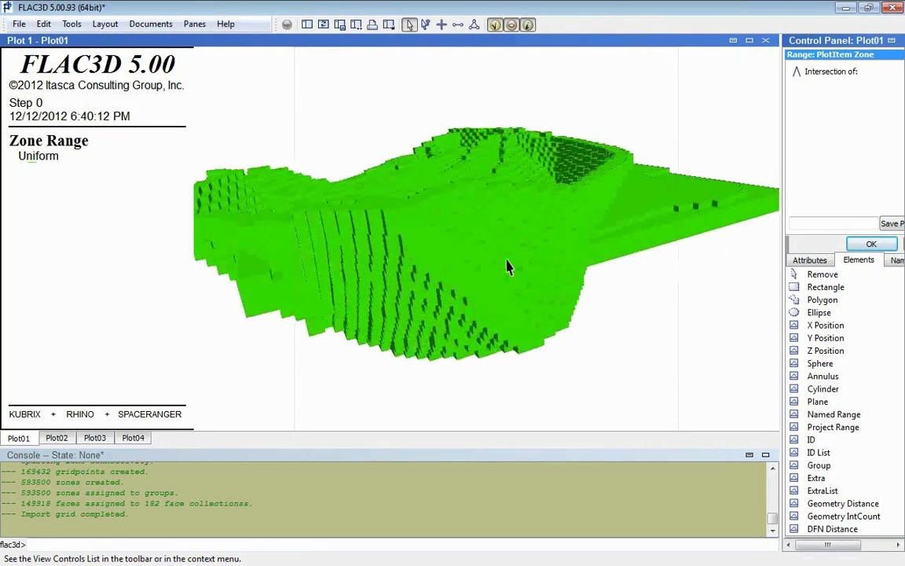
{"action": "left_click_drag", "start_coordinate": [491, 250], "coordinate": [414, 184]}
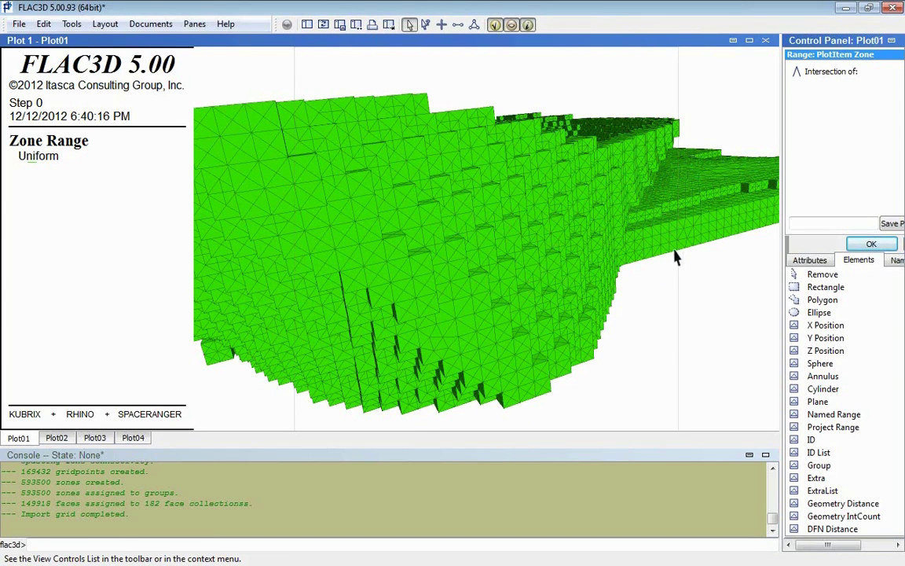
{"action": "left_click", "coordinate": [872, 244]}
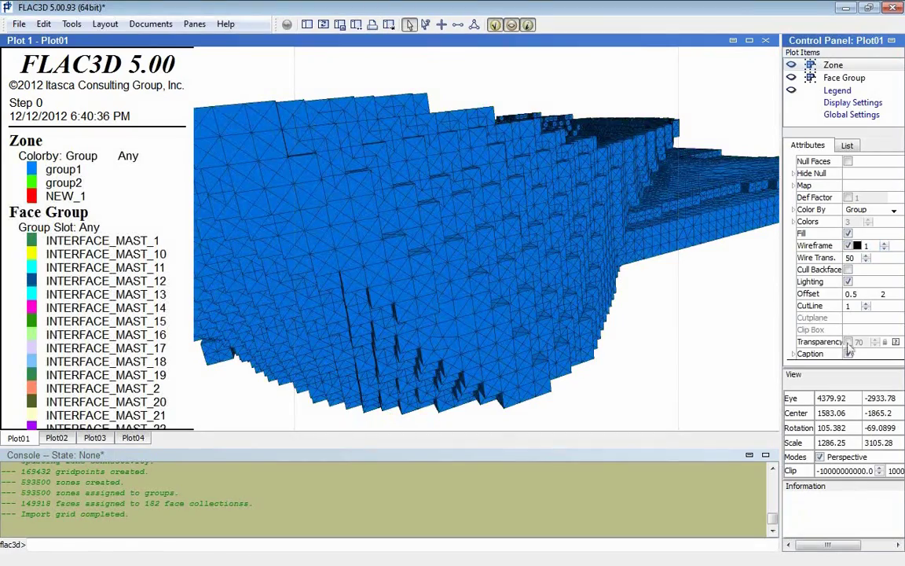
Toggle zone Transparency on, rotate the see-through model, then make it opaque again.
{"action": "left_click", "coordinate": [848, 342]}
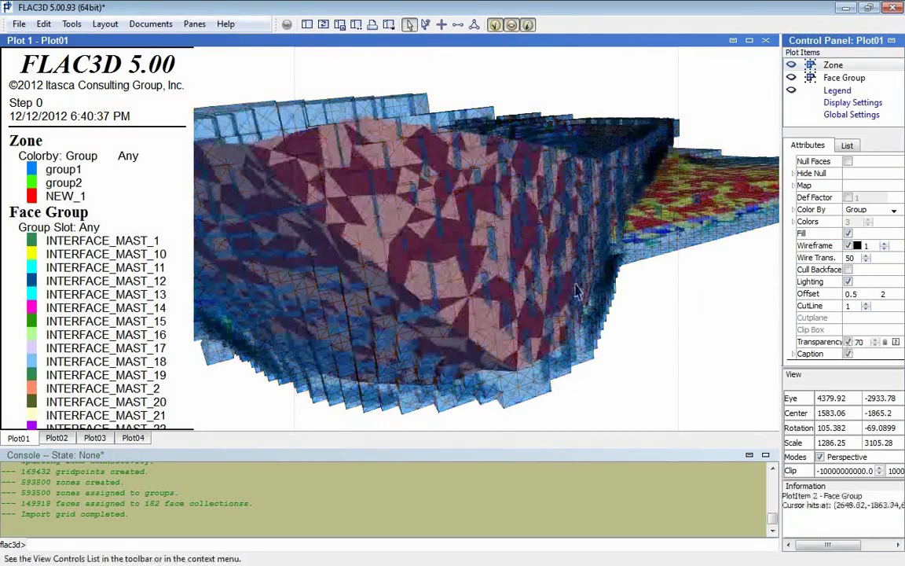
{"action": "left_click_drag", "start_coordinate": [529, 264], "coordinate": [617, 311]}
{"action": "scroll", "coordinate": [616, 312], "scroll_direction": "down", "scroll_amount": 5}
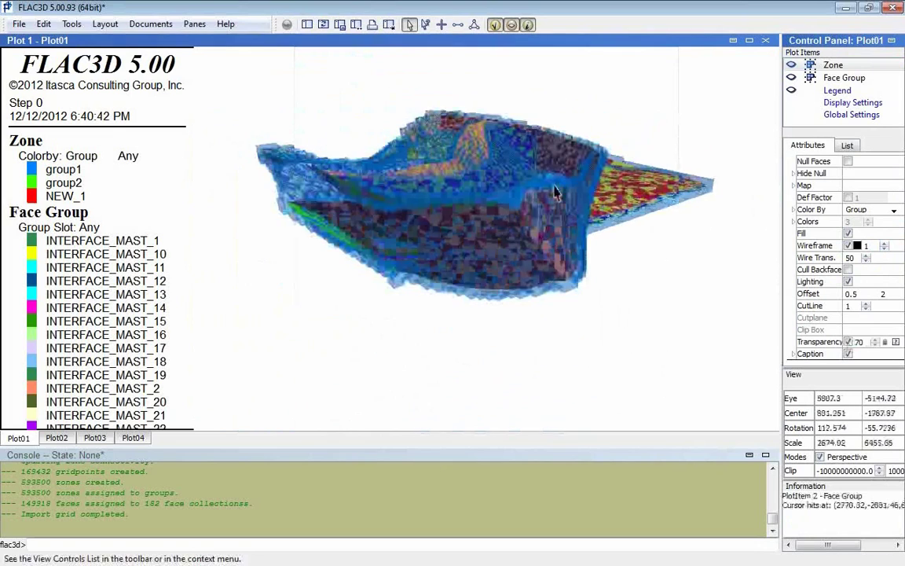
{"action": "left_click", "coordinate": [848, 342]}
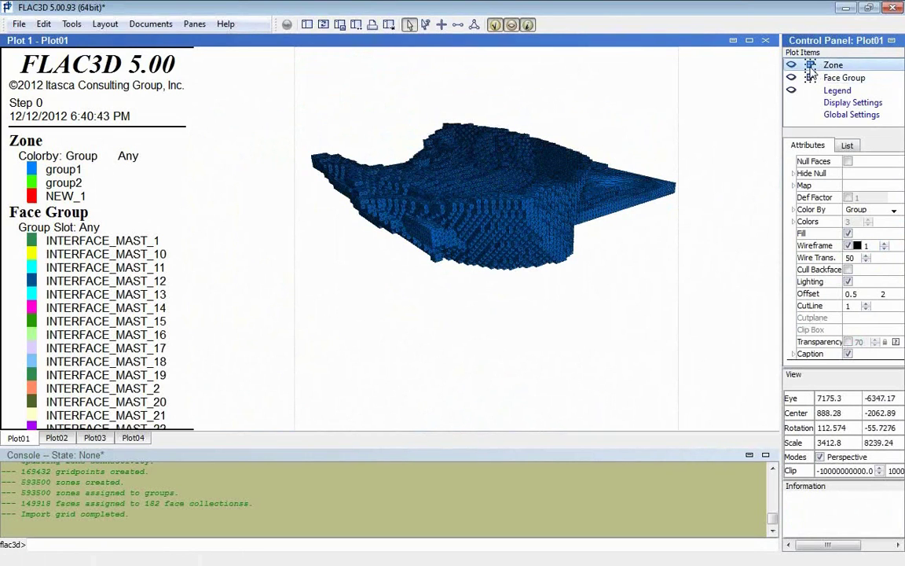
Add an X Position limit to the zone range, slide the slab through the model, apply, and zoom.
{"action": "left_click", "coordinate": [811, 66]}
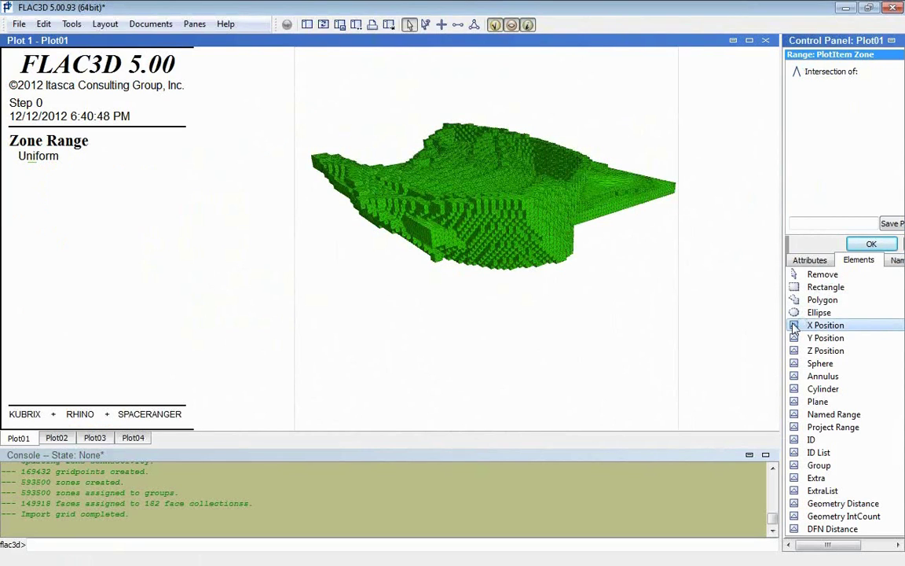
{"action": "left_click", "coordinate": [794, 327]}
{"action": "left_click_drag", "start_coordinate": [651, 319], "coordinate": [481, 228]}
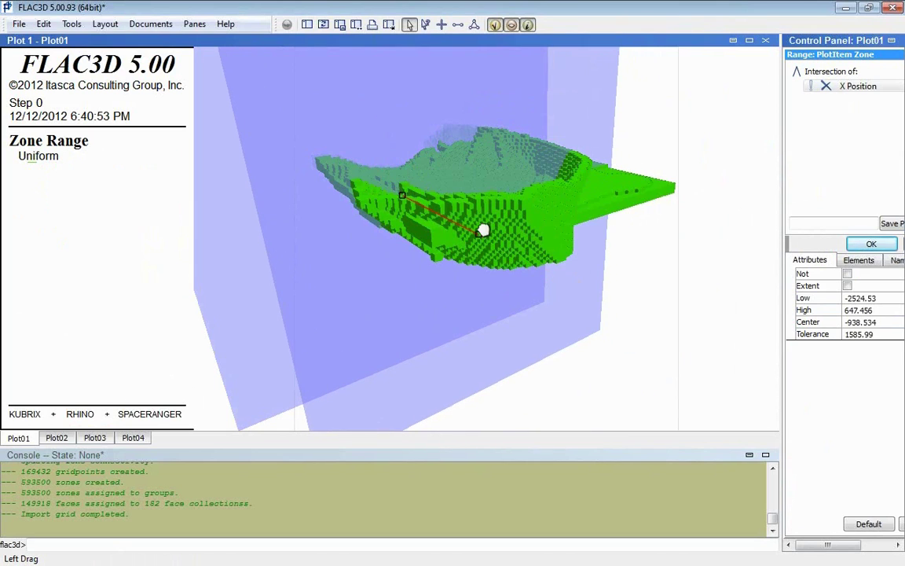
{"action": "left_click", "coordinate": [871, 245]}
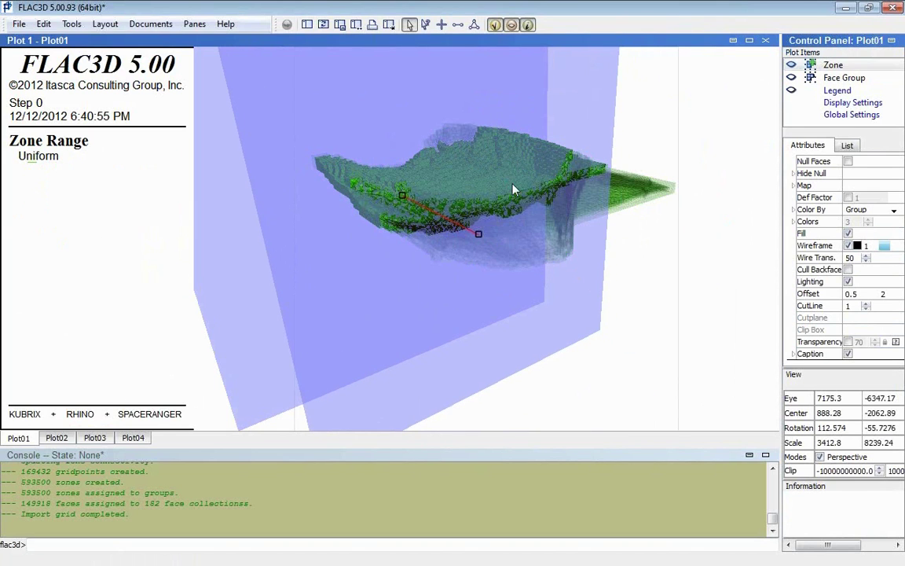
{"action": "scroll", "coordinate": [507, 208], "scroll_direction": "up", "scroll_amount": 5}
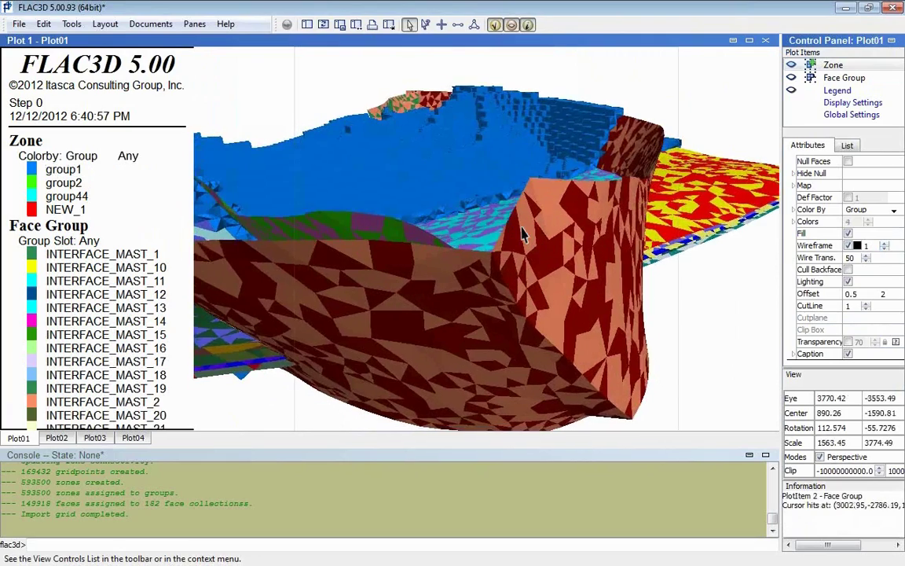
{"action": "left_click_drag", "start_coordinate": [523, 234], "coordinate": [503, 260]}
Hide the interface face groups and zoom in to view the zones from beneath.
{"action": "left_click", "coordinate": [791, 78]}
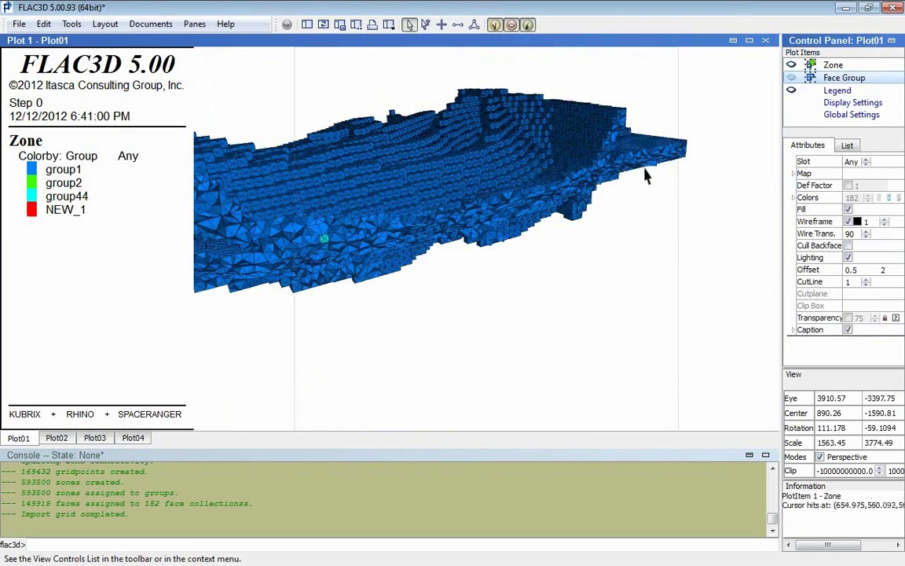
{"action": "left_click_drag", "start_coordinate": [644, 177], "coordinate": [515, 236]}
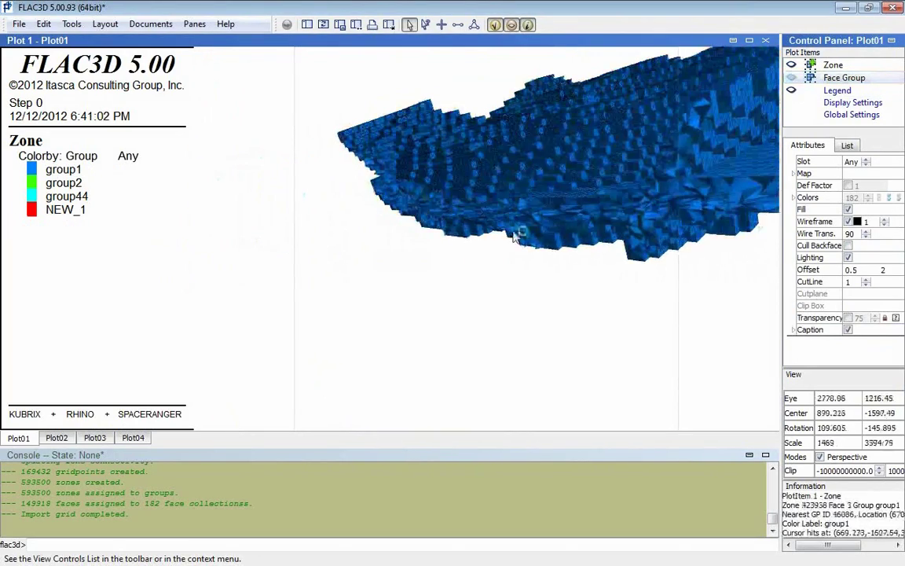
{"action": "scroll", "coordinate": [515, 236], "scroll_direction": "up", "scroll_amount": 6}
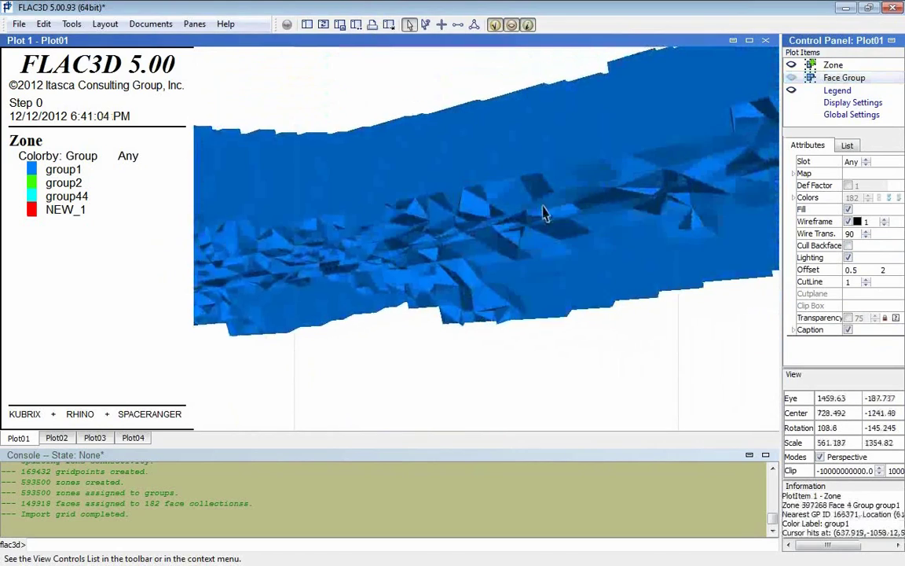
{"action": "scroll", "coordinate": [545, 214], "scroll_direction": "up", "scroll_amount": 8}
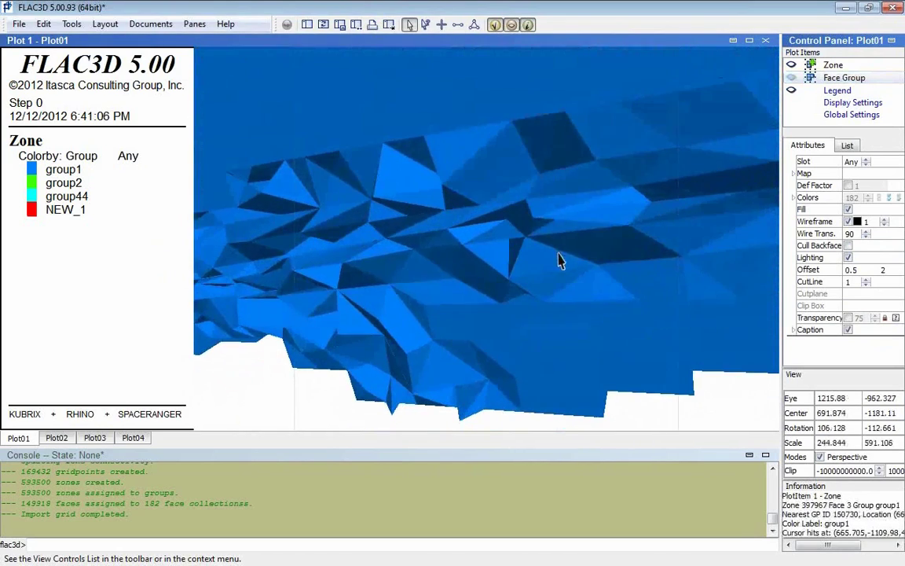
Show the face groups with the zones again, then enter 'new' in the console.
{"action": "left_click", "coordinate": [791, 78]}
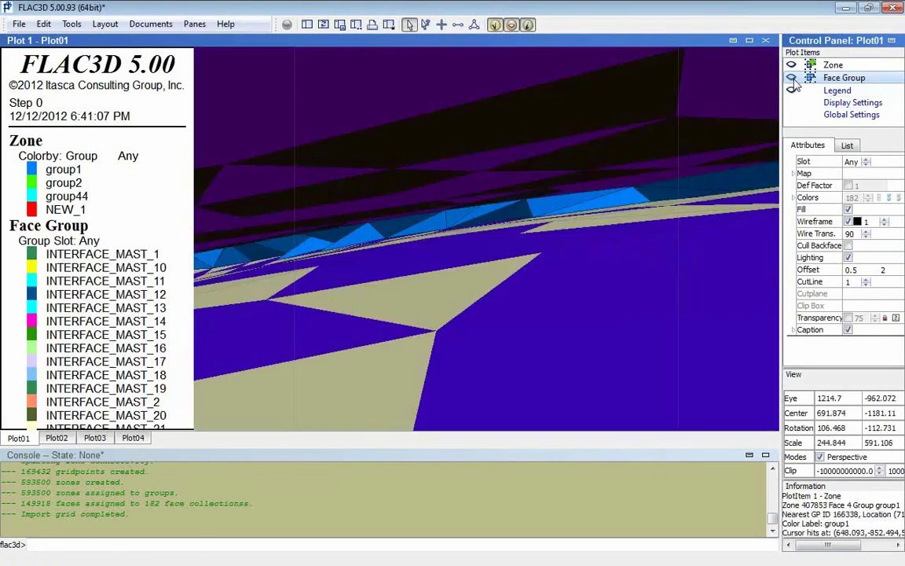
{"action": "left_click_drag", "start_coordinate": [703, 186], "coordinate": [707, 227]}
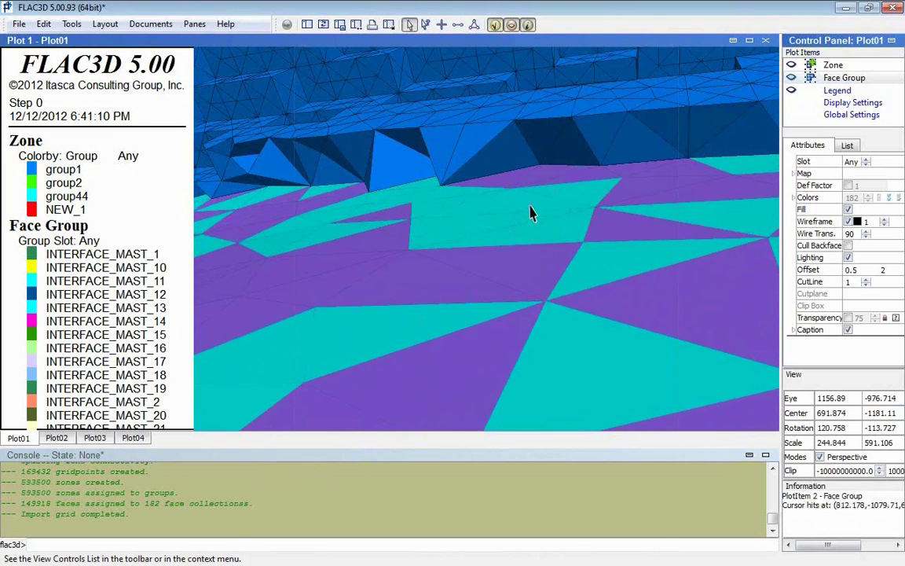
{"action": "scroll", "coordinate": [534, 161], "scroll_direction": "down", "scroll_amount": 1}
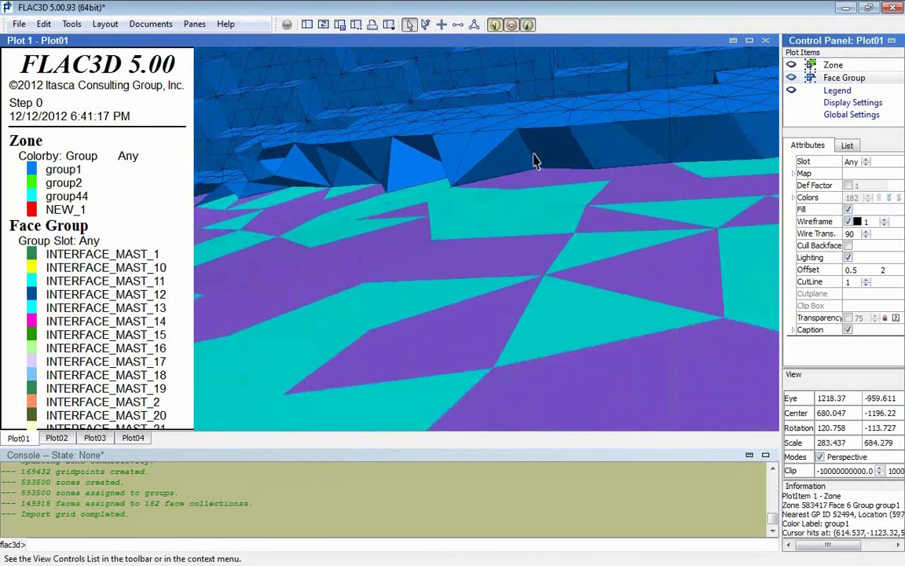
{"action": "scroll", "coordinate": [570, 165], "scroll_direction": "down", "scroll_amount": 1}
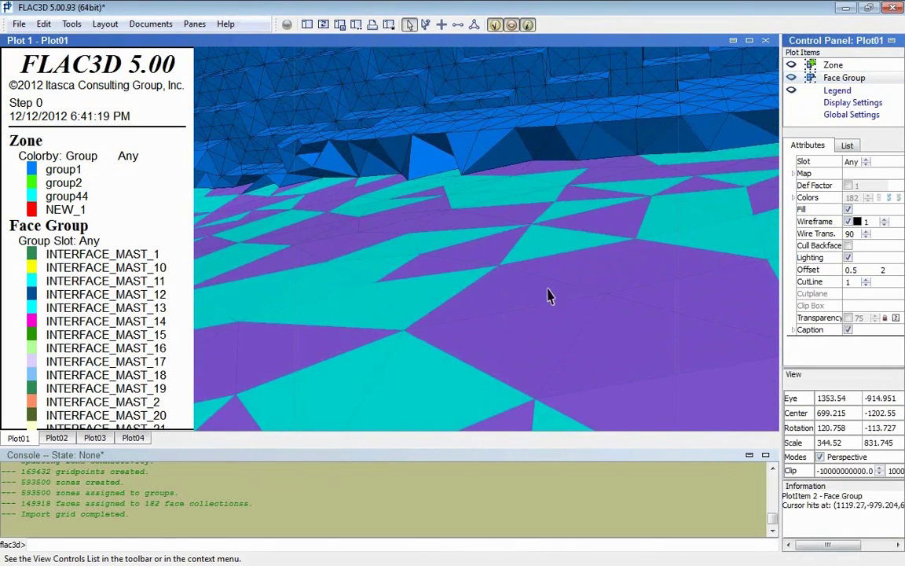
{"action": "left_click", "coordinate": [355, 544]}
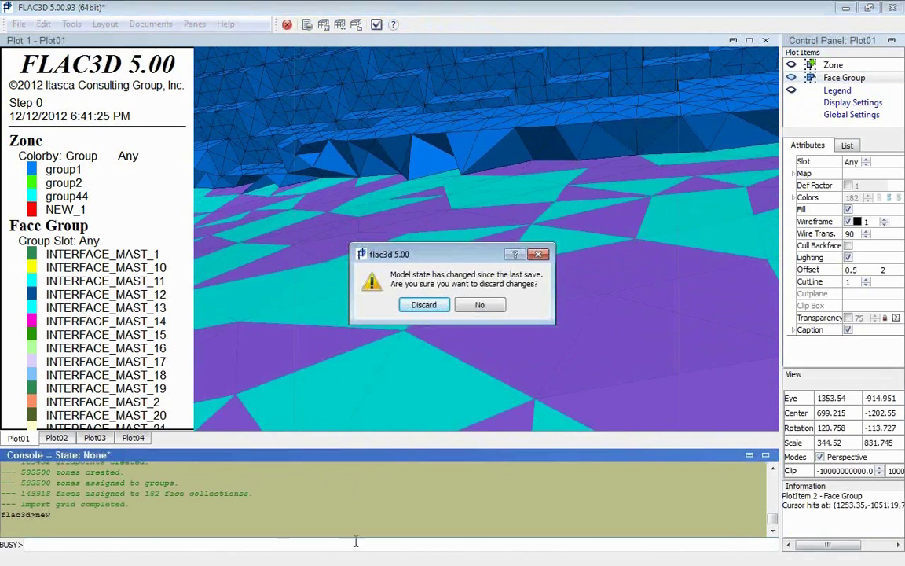
Discard the unsaved model and import the hybridOctTet.flac3d grid file.
{"action": "left_click", "coordinate": [417, 305]}
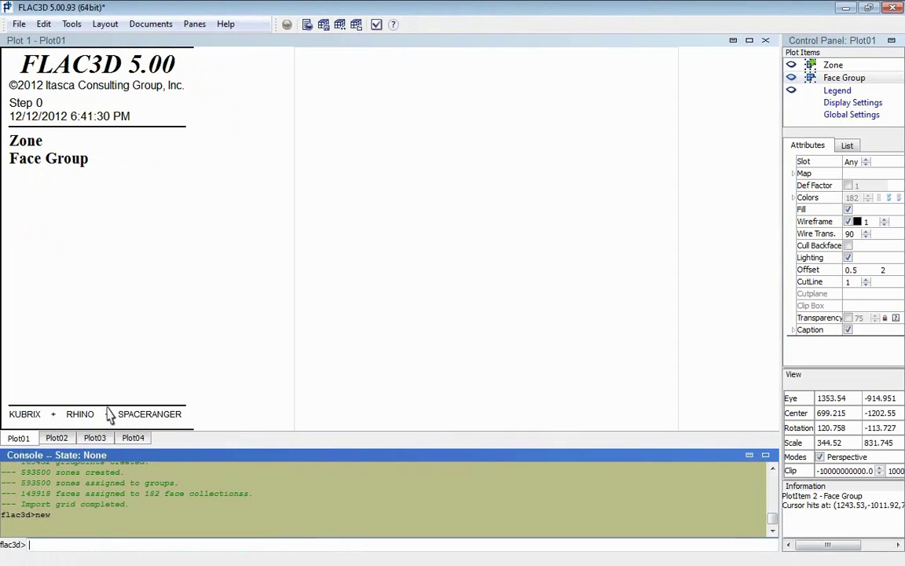
{"action": "left_click", "coordinate": [19, 24]}
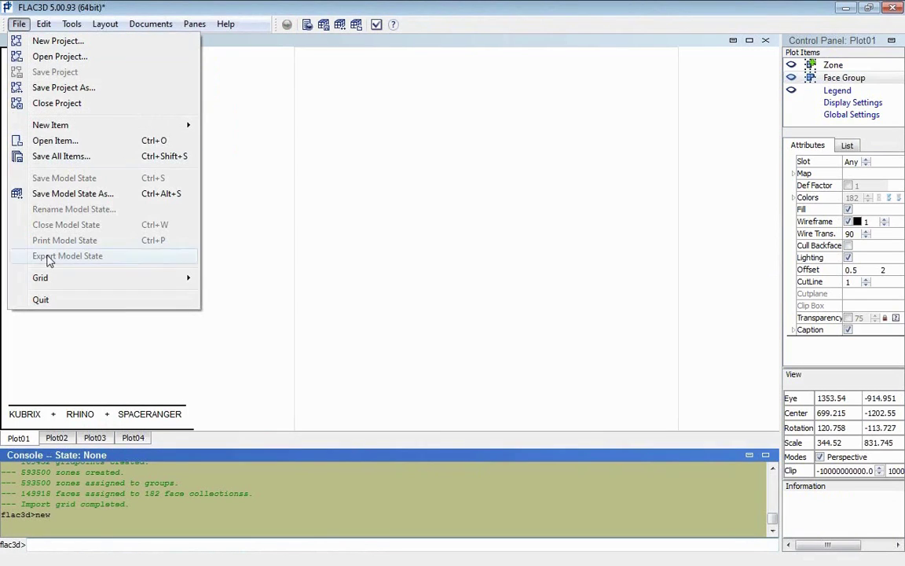
{"action": "mouse_move", "coordinate": [56, 278]}
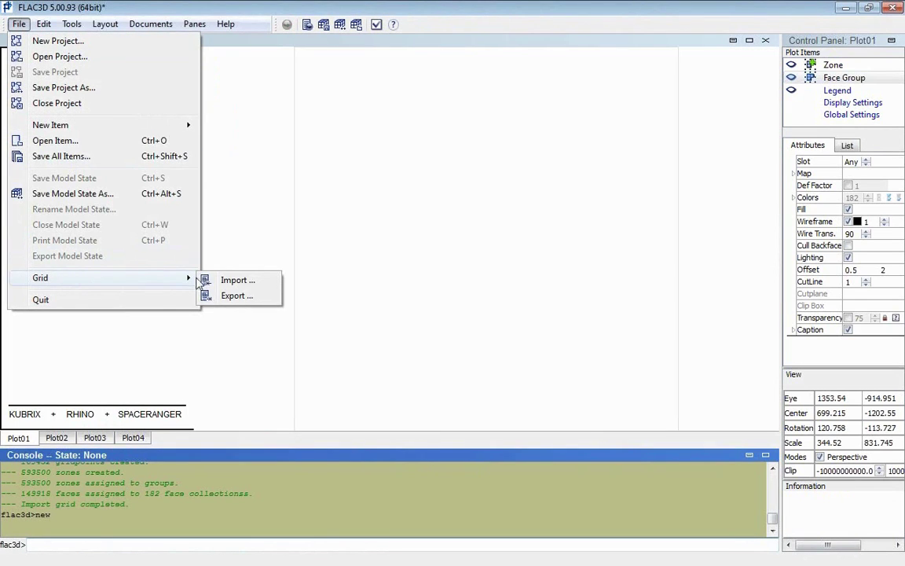
{"action": "left_click", "coordinate": [221, 281]}
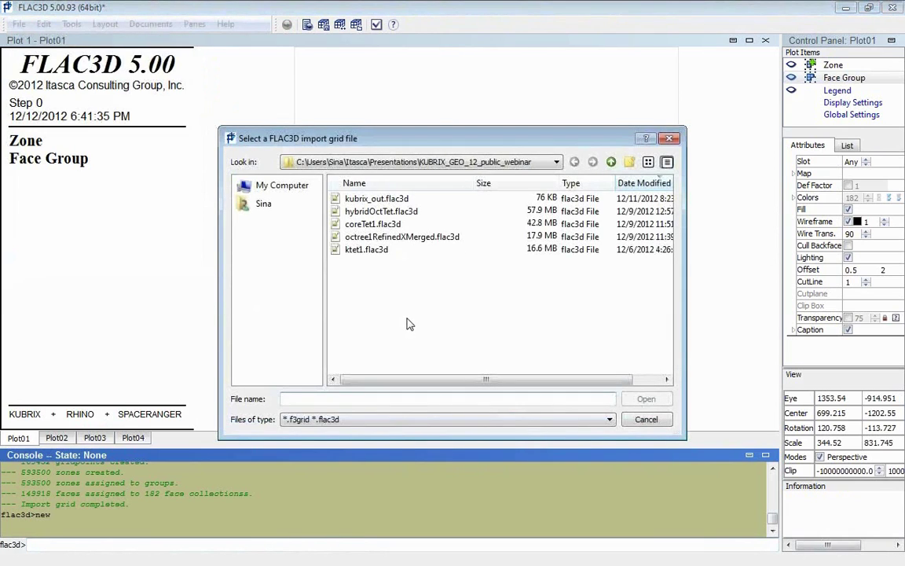
{"action": "double_click", "coordinate": [387, 217]}
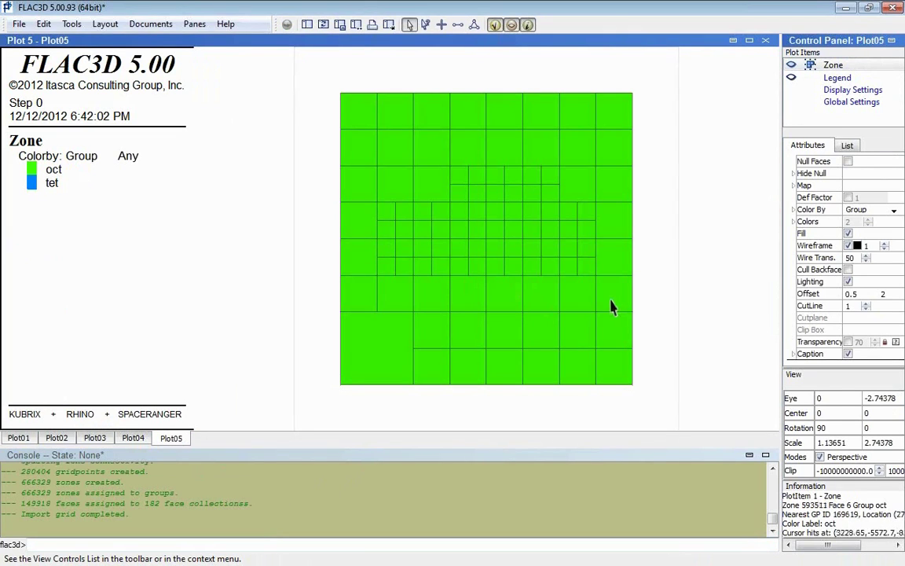
Rotate the hybrid grid into a cube view in perspective with 70 transparency.
{"action": "left_click_drag", "start_coordinate": [612, 305], "coordinate": [705, 305]}
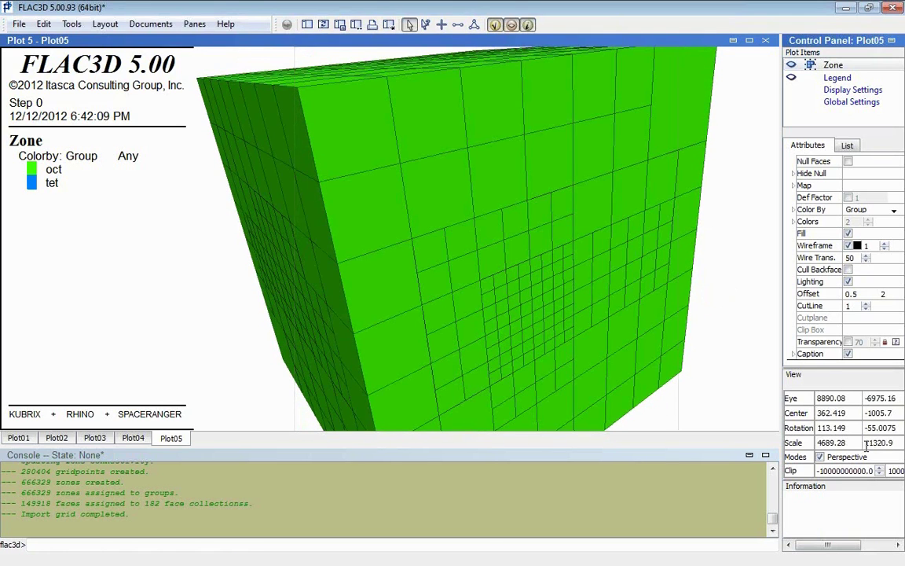
{"action": "left_click", "coordinate": [820, 457]}
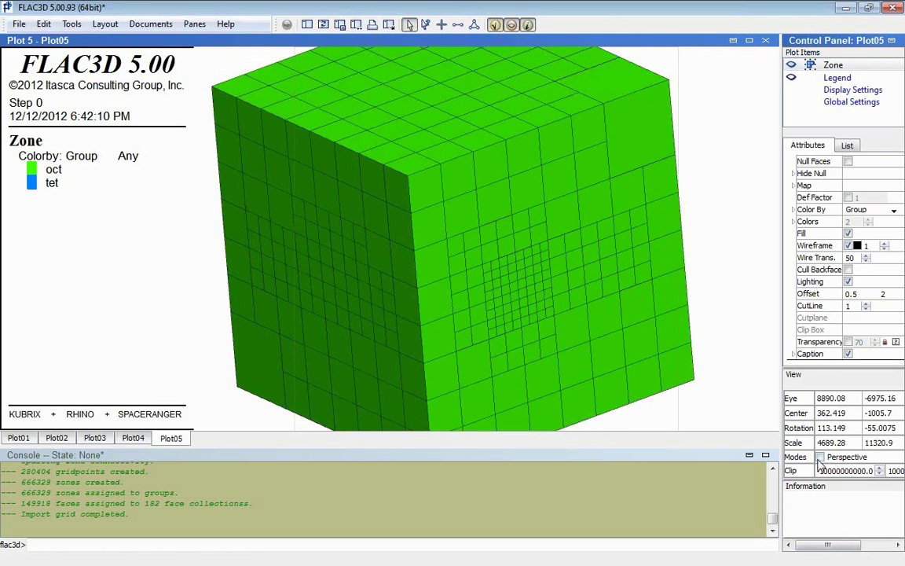
{"action": "left_click", "coordinate": [820, 457]}
{"action": "left_click", "coordinate": [805, 343]}
{"action": "scroll", "coordinate": [510, 263], "scroll_direction": "up", "scroll_amount": 10}
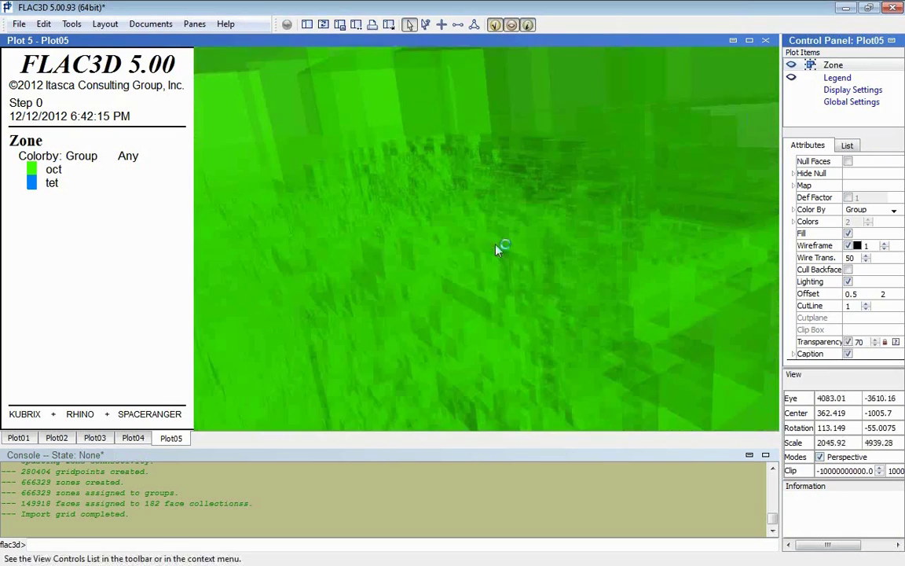
{"action": "scroll", "coordinate": [503, 259], "scroll_direction": "down", "scroll_amount": 10}
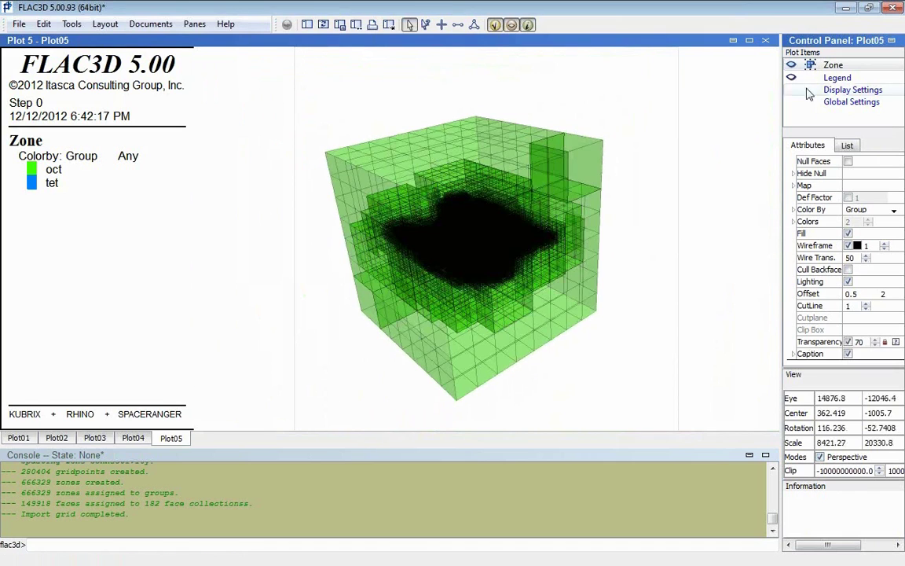
Clip the zone plot with an X Position range plane inside the cube, then make zones opaque.
{"action": "left_click", "coordinate": [811, 65]}
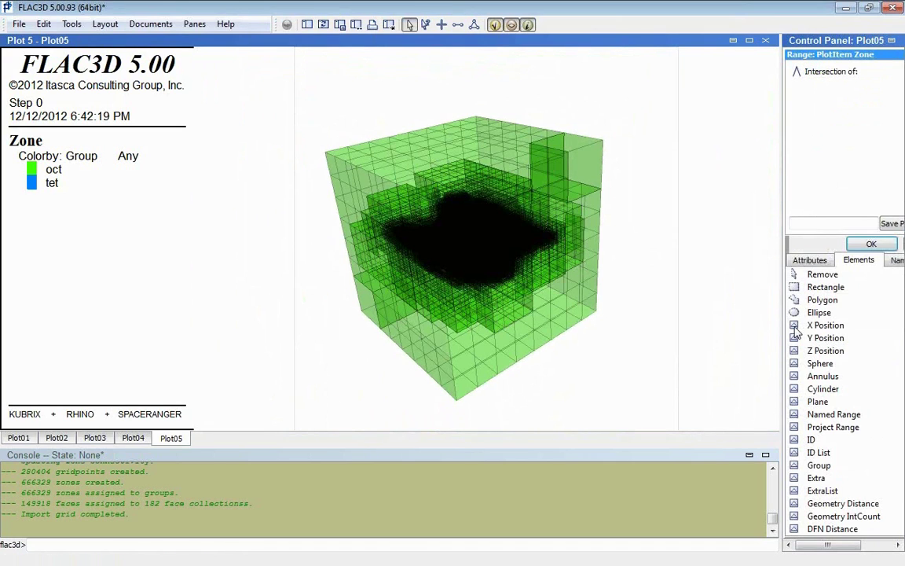
{"action": "left_click", "coordinate": [822, 324]}
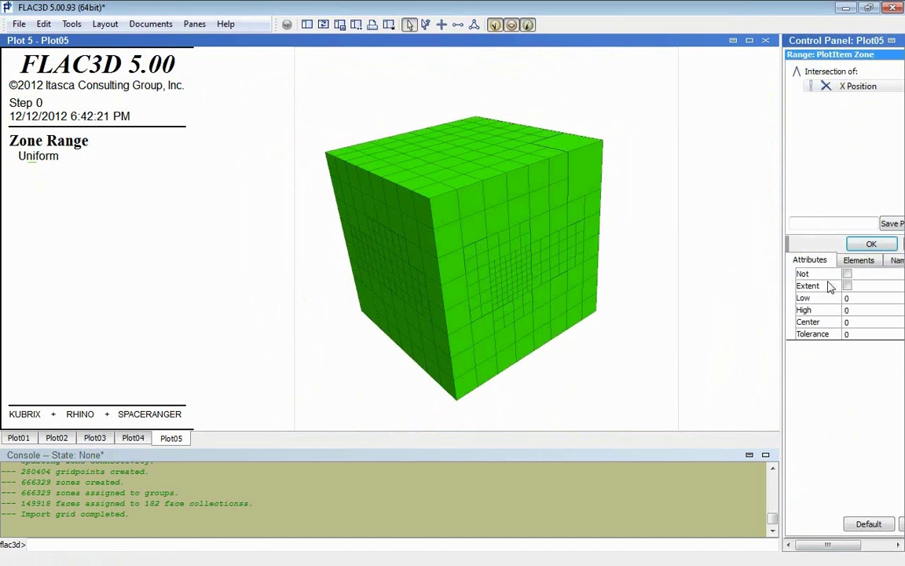
{"action": "left_click_drag", "start_coordinate": [655, 324], "coordinate": [479, 265]}
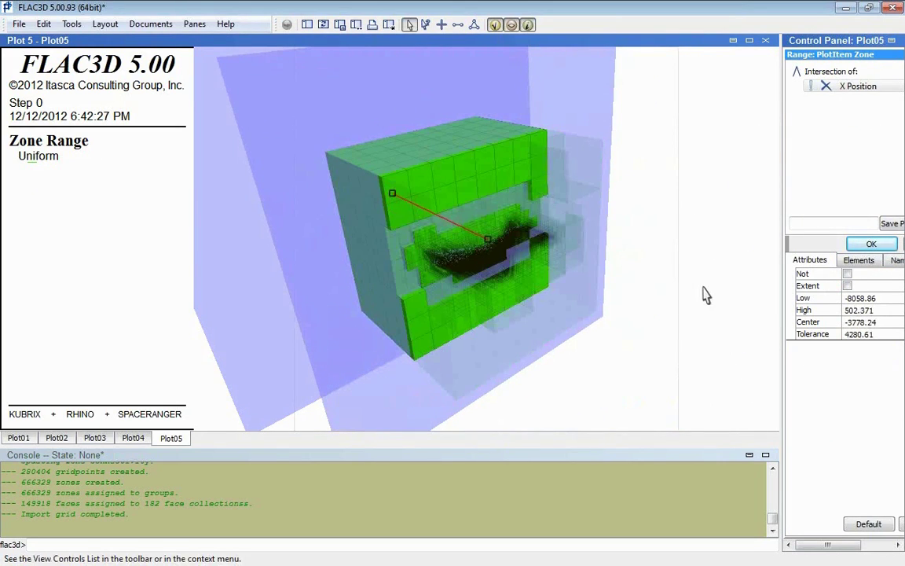
{"action": "left_click", "coordinate": [870, 244]}
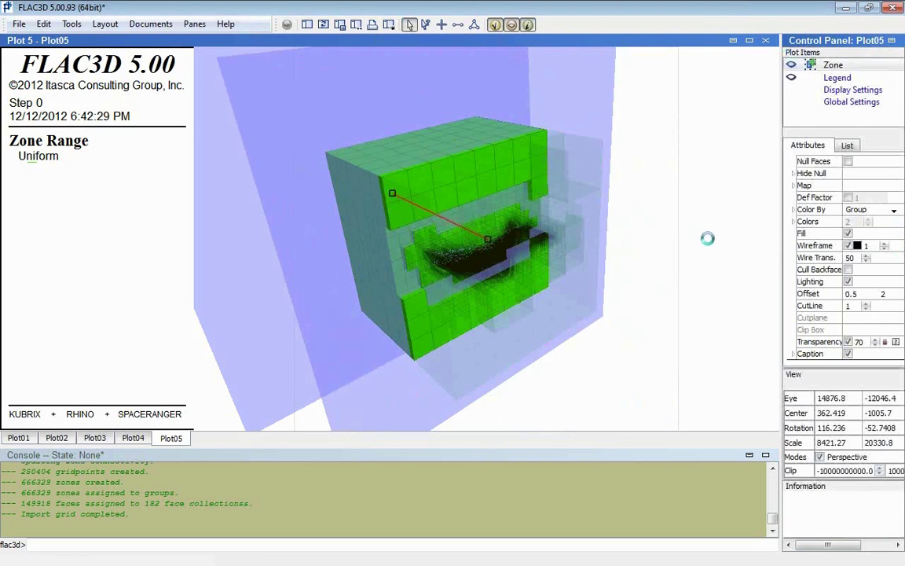
{"action": "left_click_drag", "start_coordinate": [629, 233], "coordinate": [701, 380]}
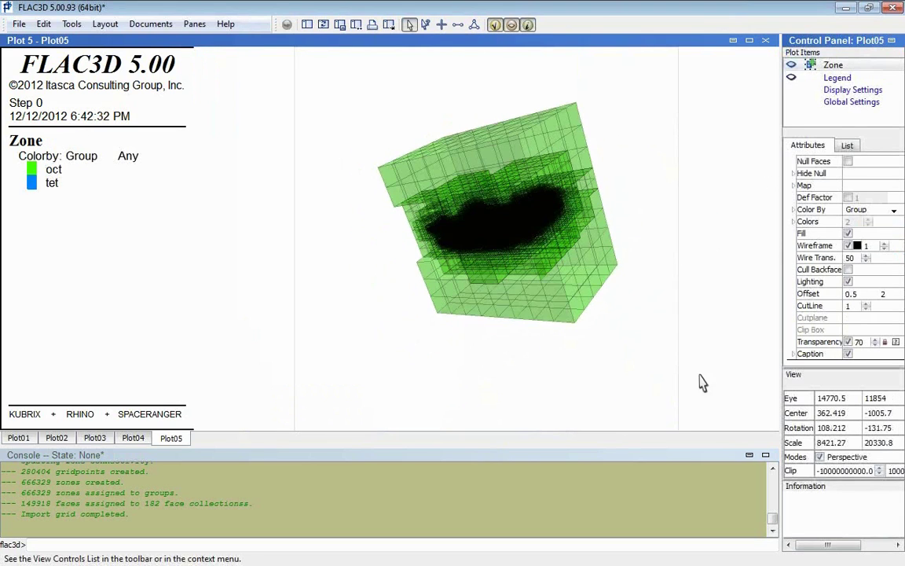
{"action": "left_click", "coordinate": [849, 342]}
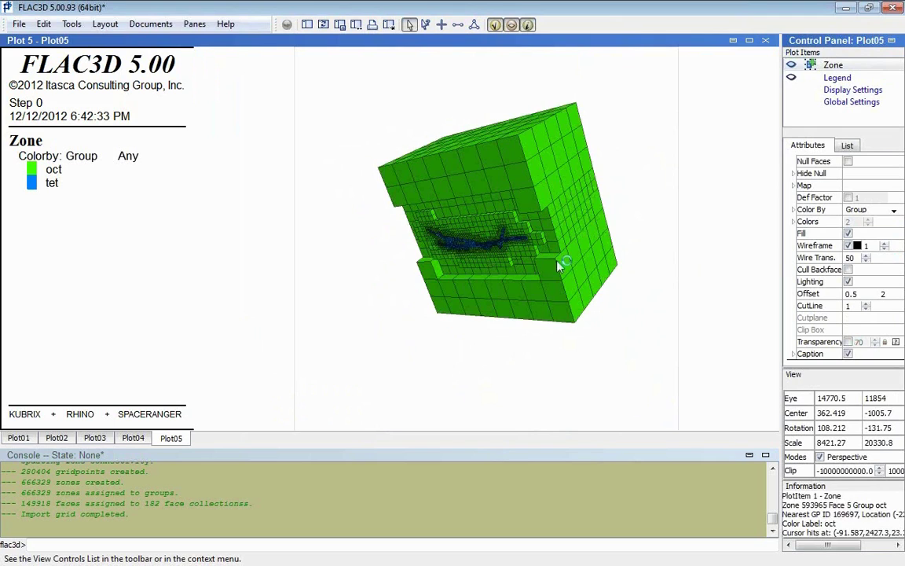
Orbit and zoom around the blue tet zones threading through the green octree zones along the fault.
{"action": "left_click_drag", "start_coordinate": [559, 263], "coordinate": [563, 224]}
{"action": "scroll", "coordinate": [463, 238], "scroll_direction": "up", "scroll_amount": 6}
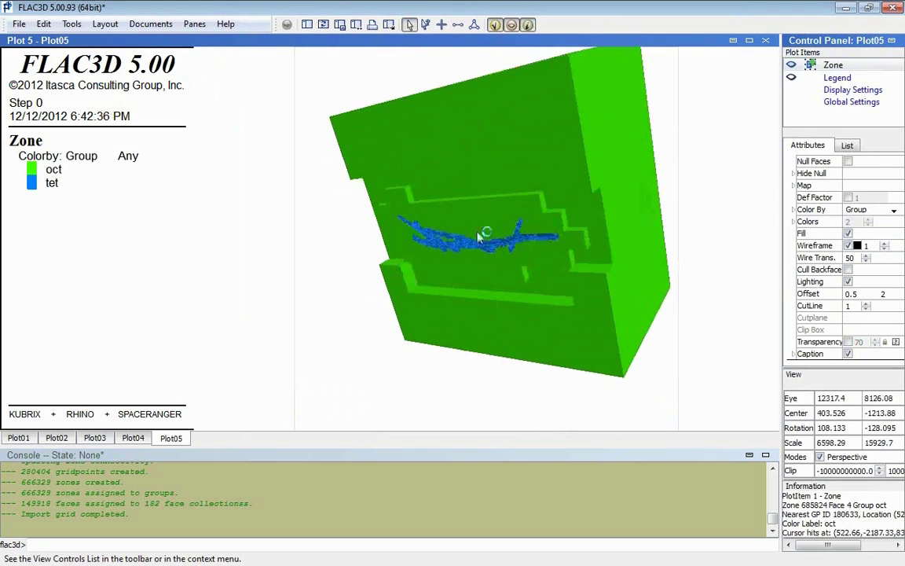
{"action": "scroll", "coordinate": [497, 235], "scroll_direction": "up", "scroll_amount": 6}
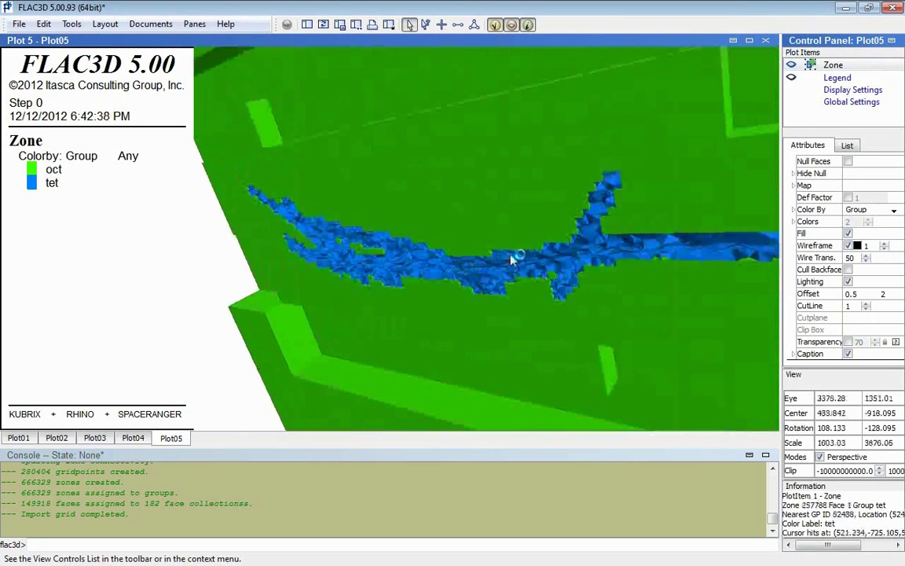
{"action": "left_click_drag", "start_coordinate": [545, 273], "coordinate": [592, 251]}
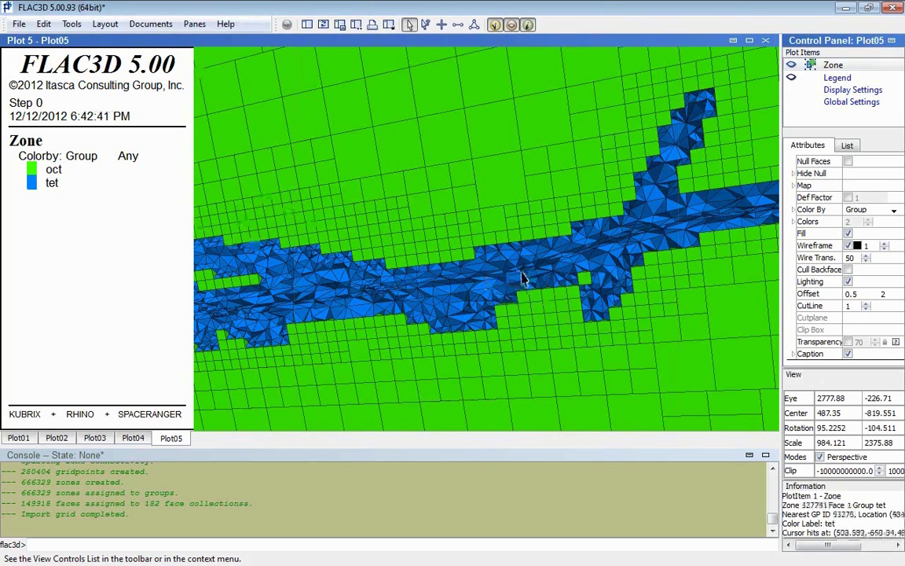
{"action": "left_click_drag", "start_coordinate": [518, 279], "coordinate": [372, 362]}
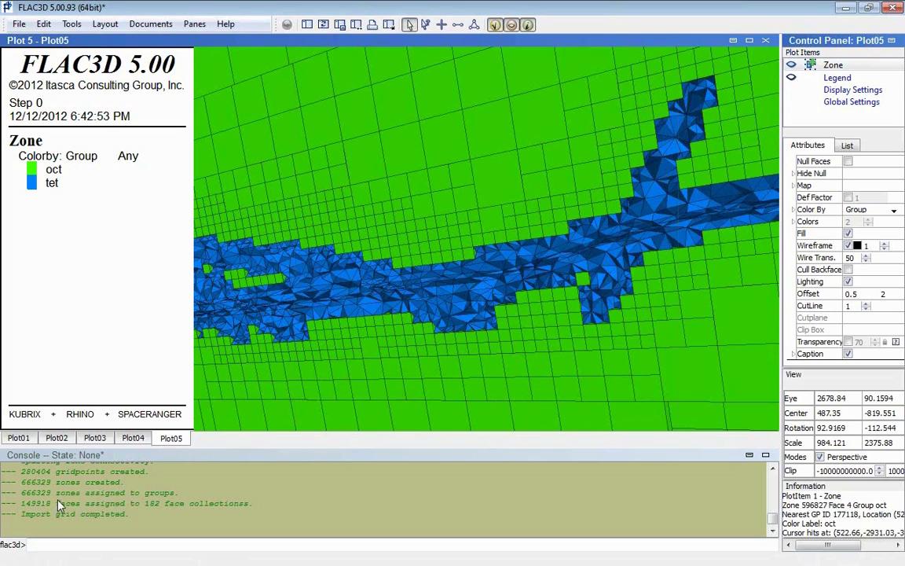
{"action": "scroll", "coordinate": [58, 506], "scroll_direction": "up", "scroll_amount": 1}
{"action": "scroll", "coordinate": [99, 507], "scroll_direction": "down", "scroll_amount": 1}
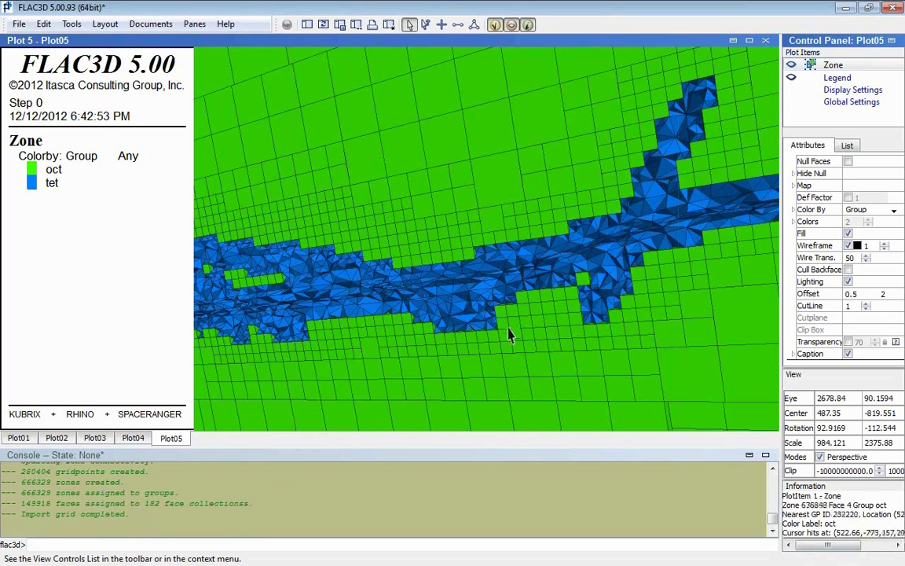
{"action": "scroll", "coordinate": [511, 329], "scroll_direction": "down", "scroll_amount": 3}
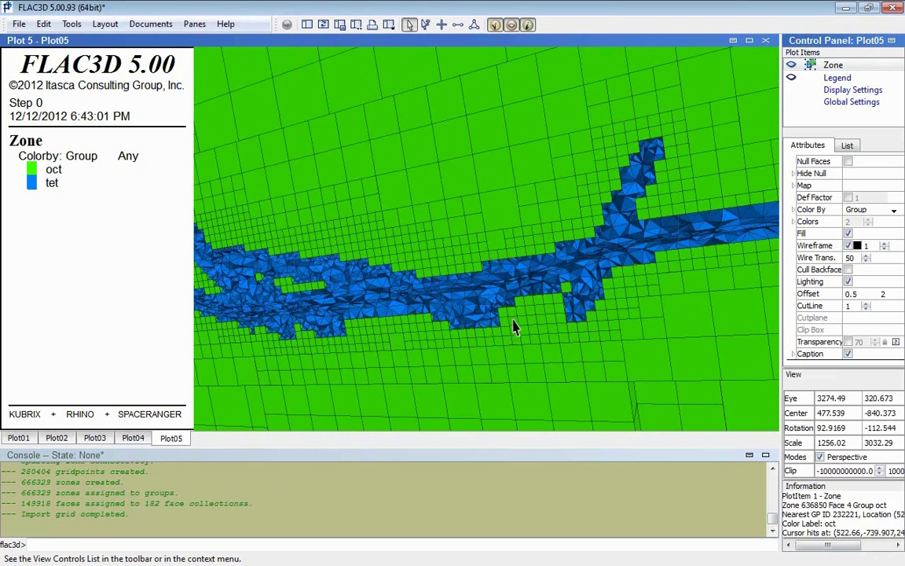
{"action": "left_click_drag", "start_coordinate": [521, 313], "coordinate": [492, 324]}
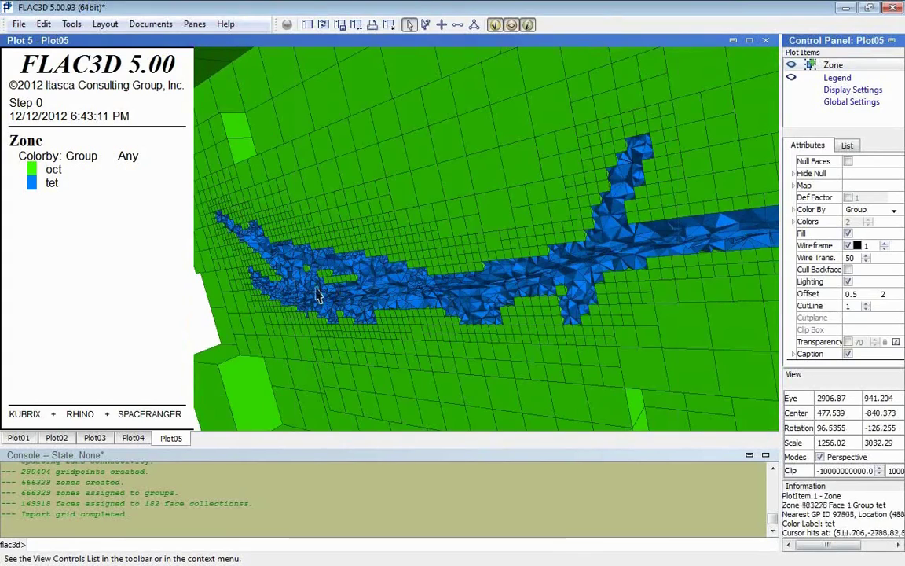
{"action": "scroll", "coordinate": [318, 297], "scroll_direction": "up", "scroll_amount": 5}
{"action": "scroll", "coordinate": [355, 289], "scroll_direction": "up", "scroll_amount": 2}
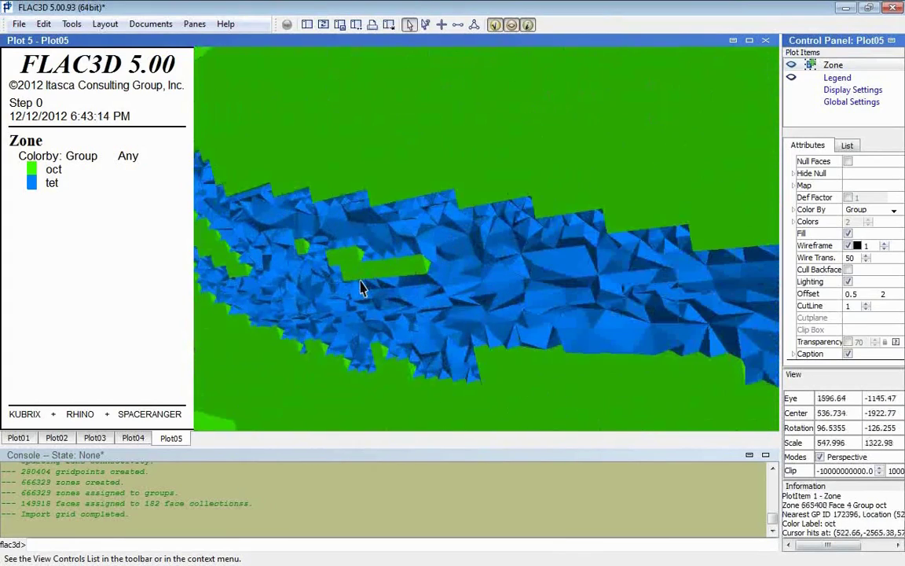